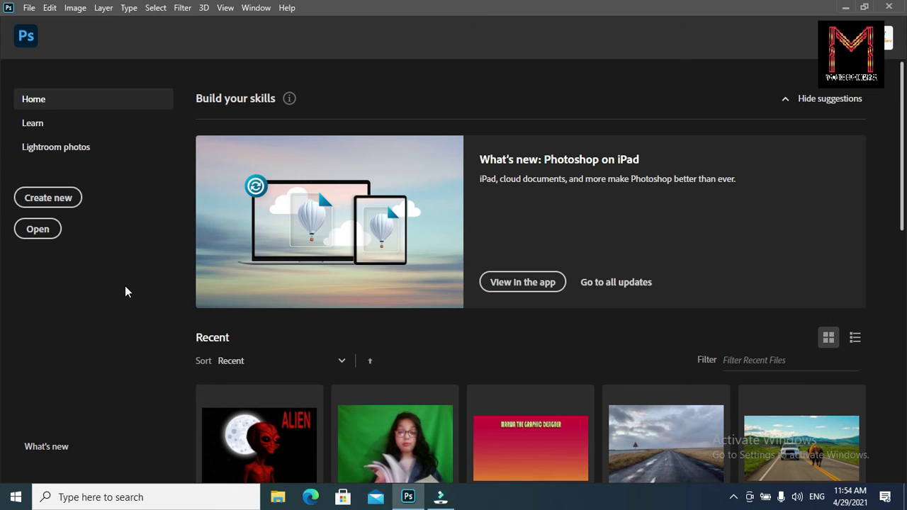
Create a landscape A4 document (297 × 210 mm, 300 ppi) from the Print presets.
key("ctrl+n")
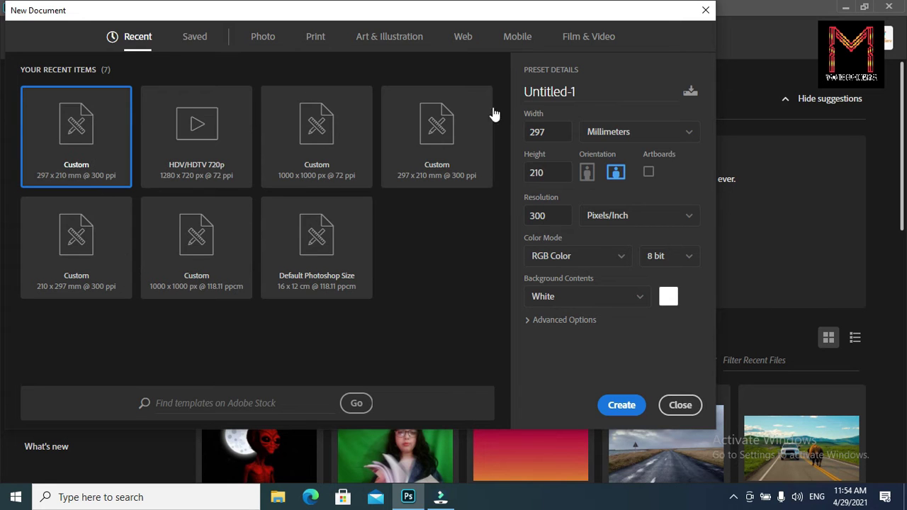
left_click(314, 37)
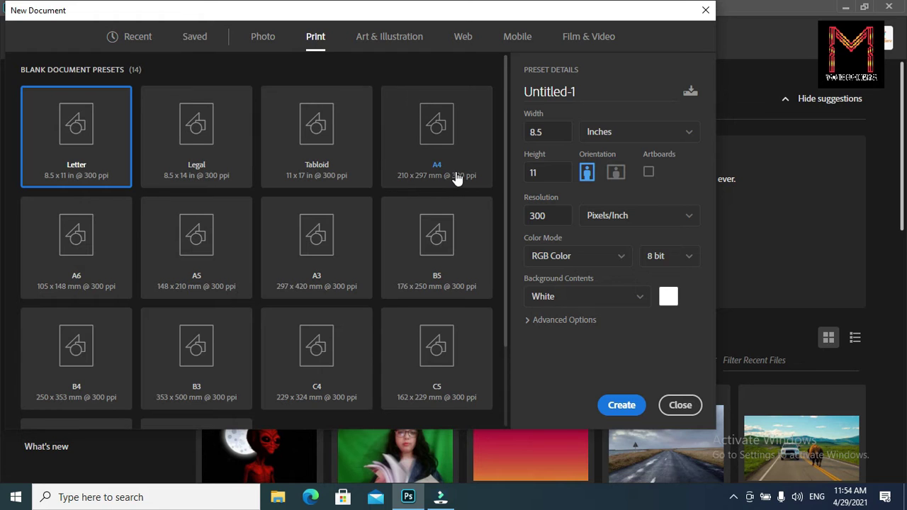
left_click(457, 177)
left_click(615, 172)
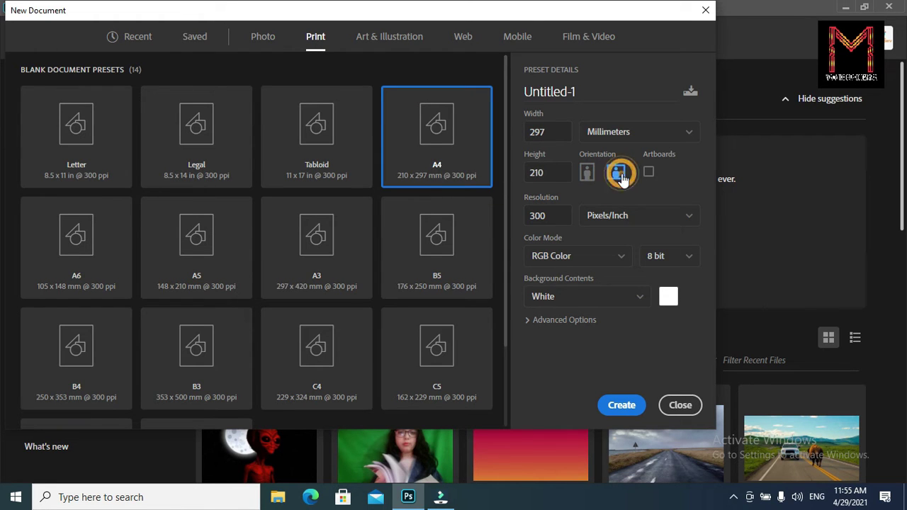
left_click(587, 181)
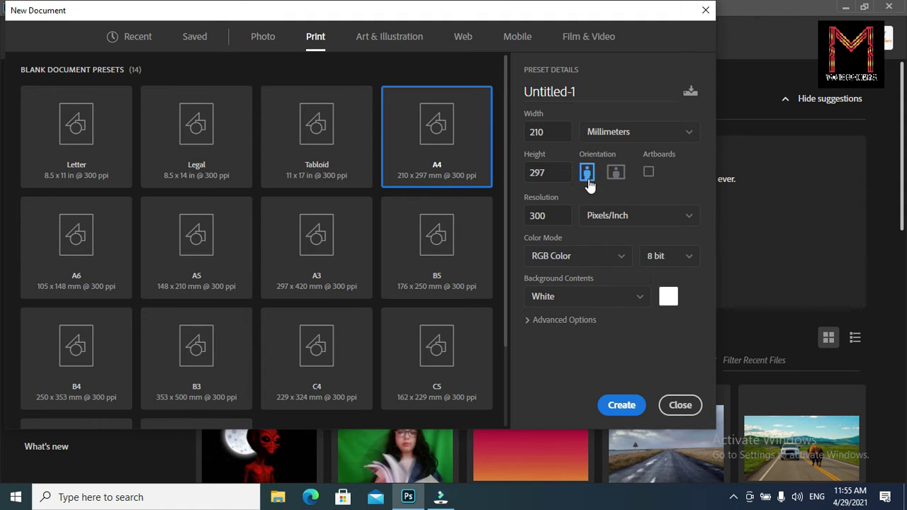
left_click(613, 408)
left_click(615, 171)
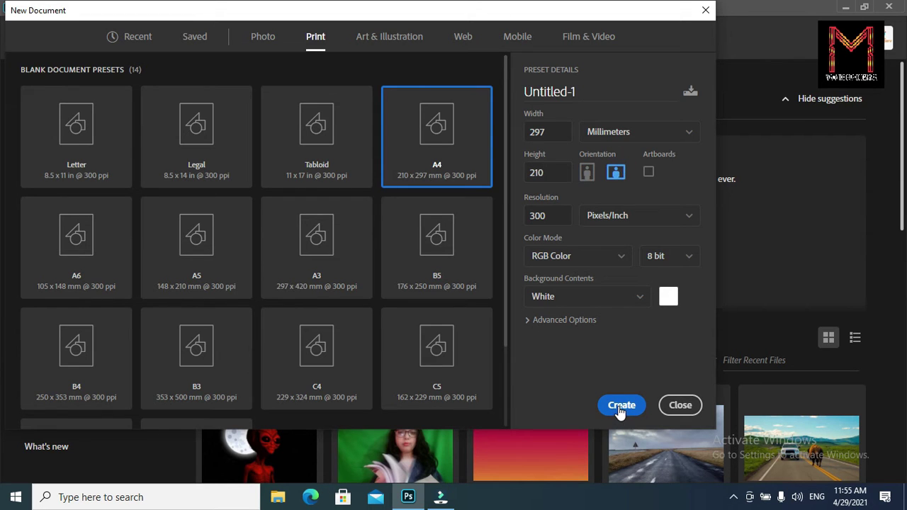
left_click(621, 411)
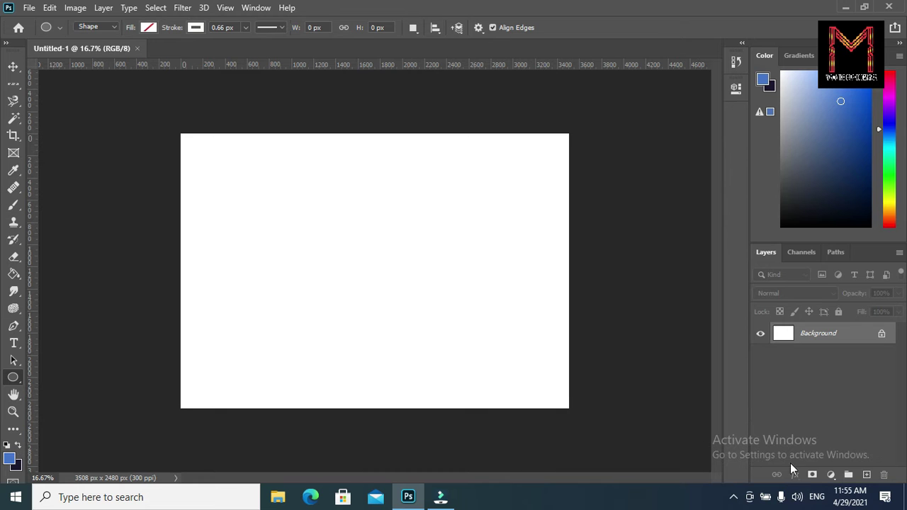
Add a Solid Color fill layer in near-black navy 020710 over the whole canvas.
left_click(832, 475)
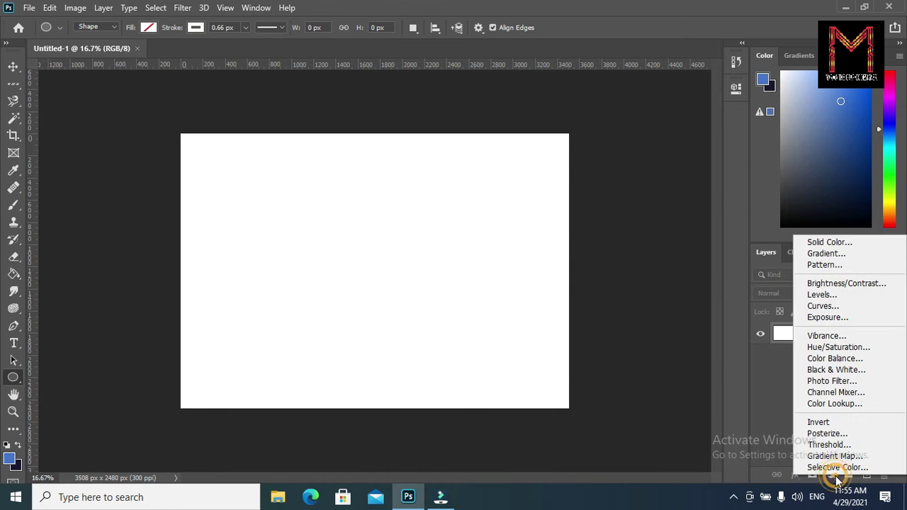
left_click(843, 244)
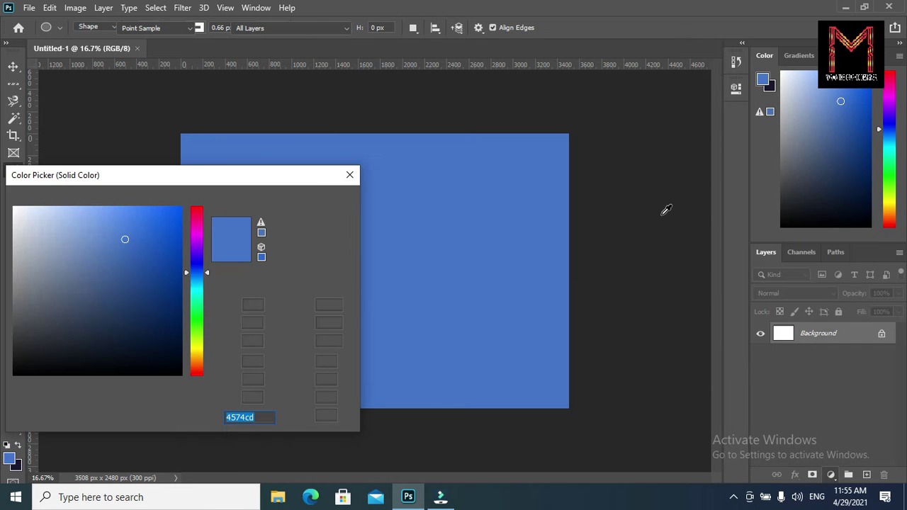
left_click(88, 376)
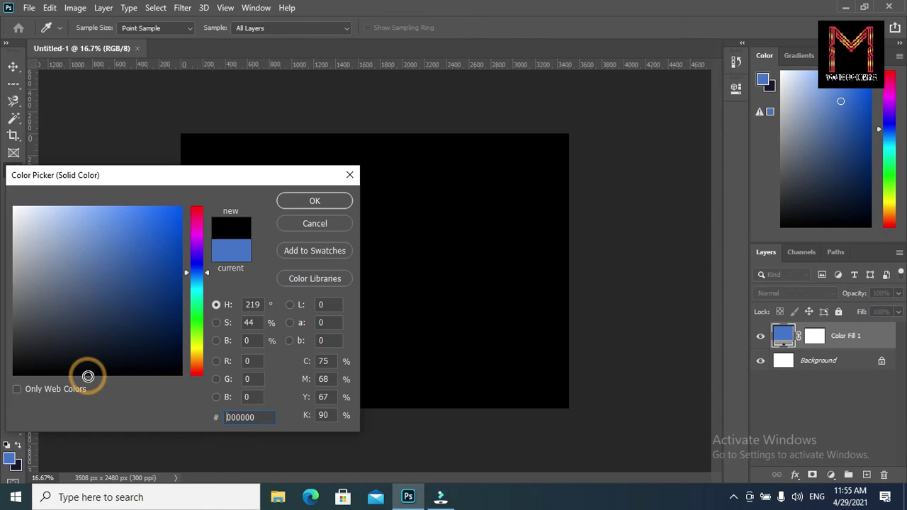
left_click(166, 362)
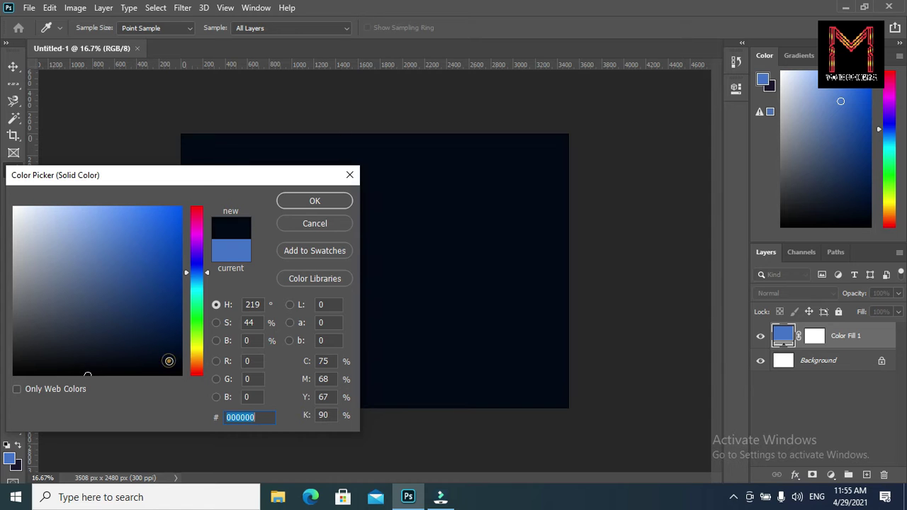
left_click(159, 364)
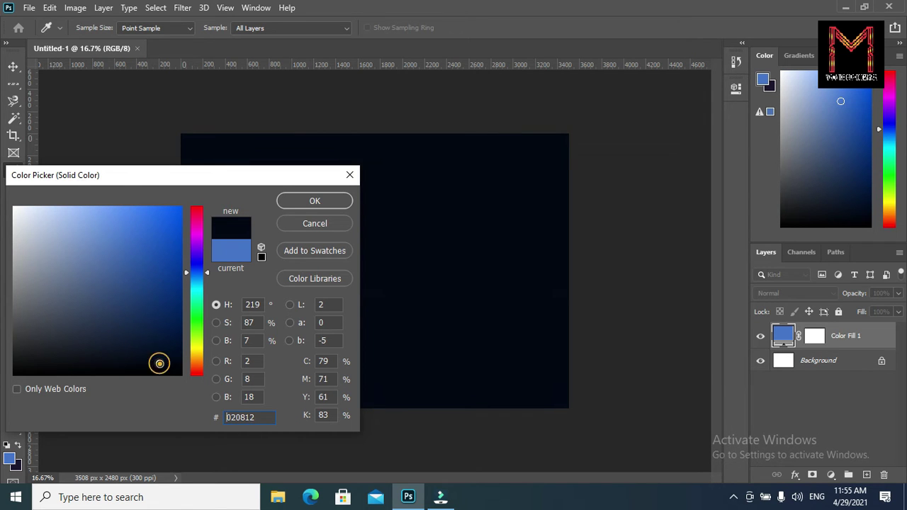
left_click(174, 362)
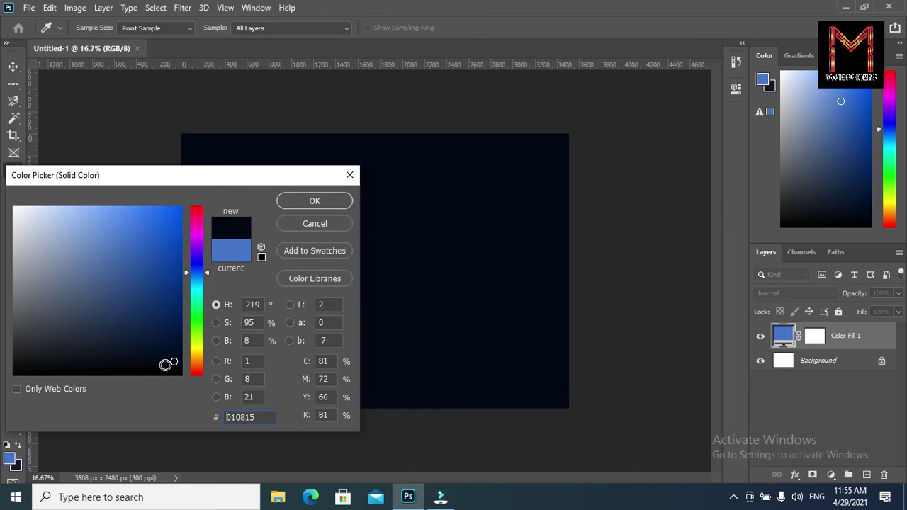
left_click(165, 365)
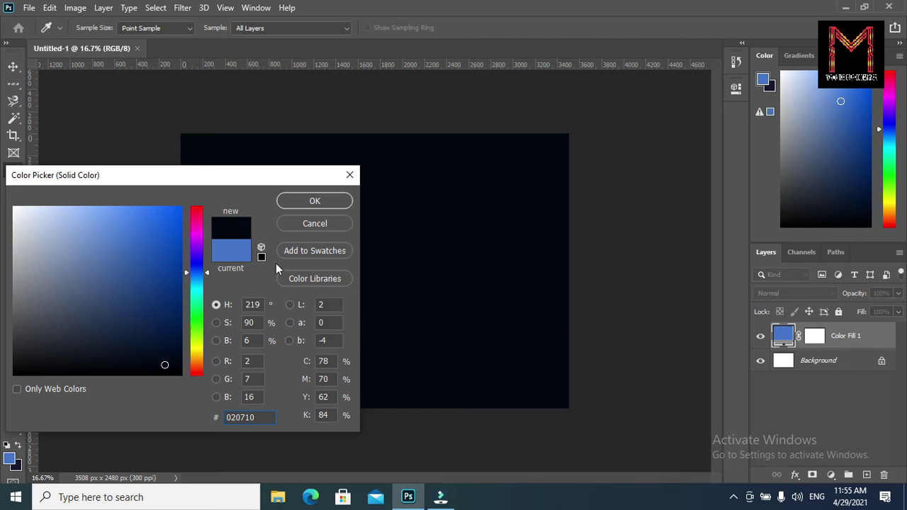
left_click(315, 201)
key("u")
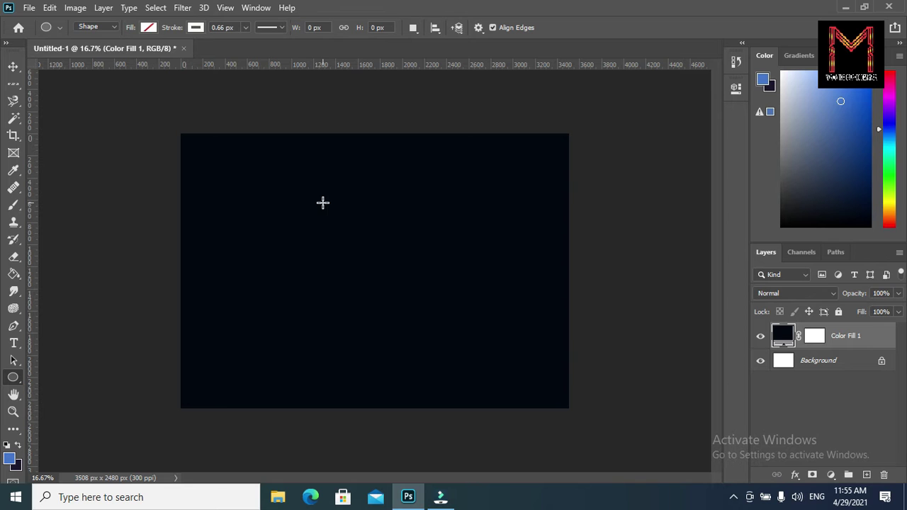
left_click(180, 11)
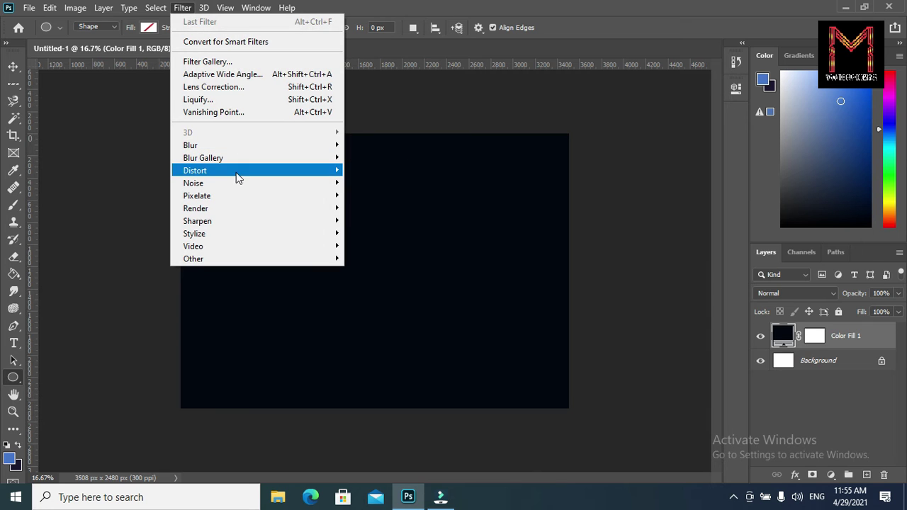
mouse_move(212, 183)
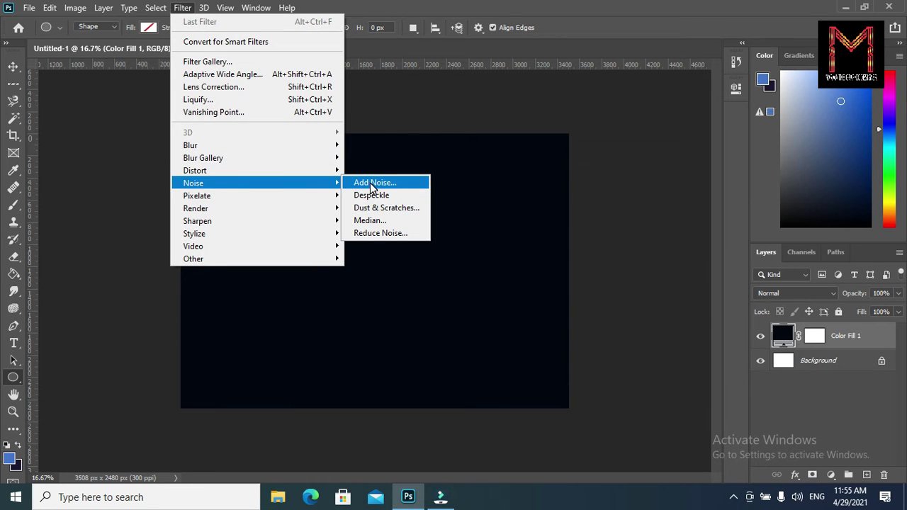
Convert the fill layer to a smart object and add 50% monochromatic Gaussian noise.
left_click(371, 183)
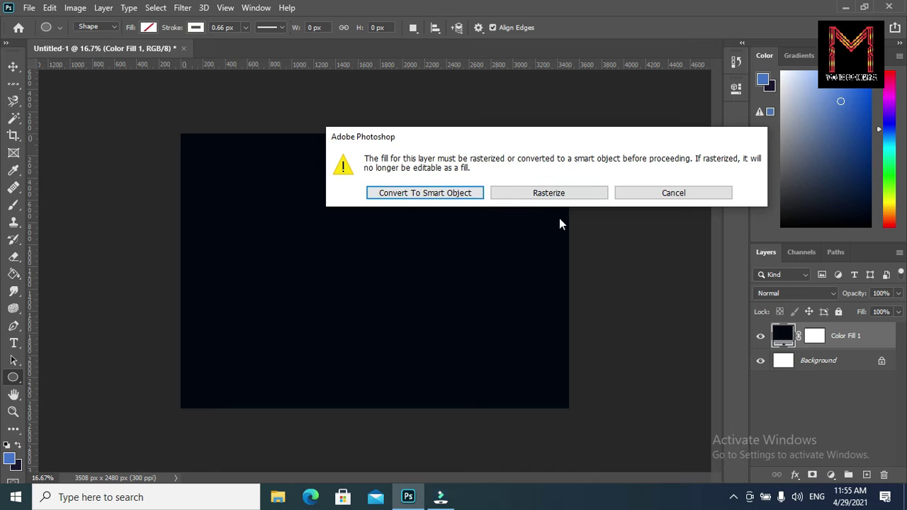
left_click(440, 198)
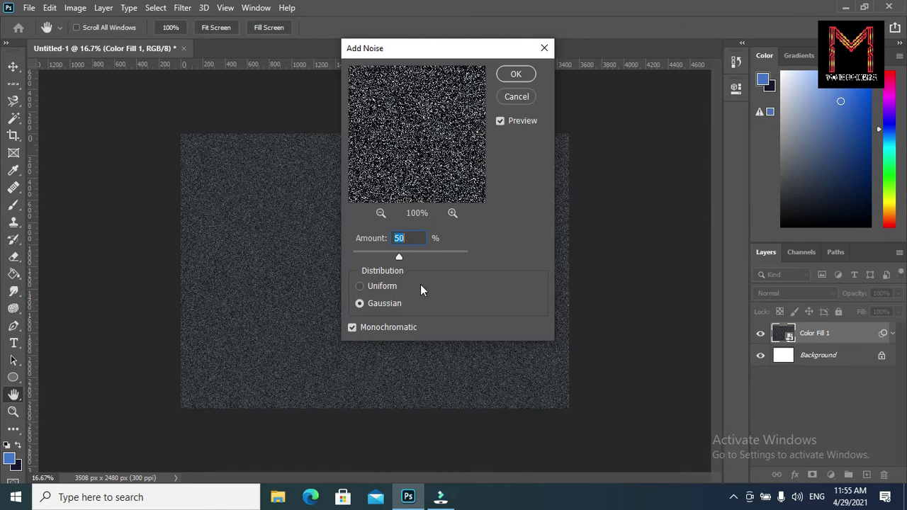
left_click(516, 74)
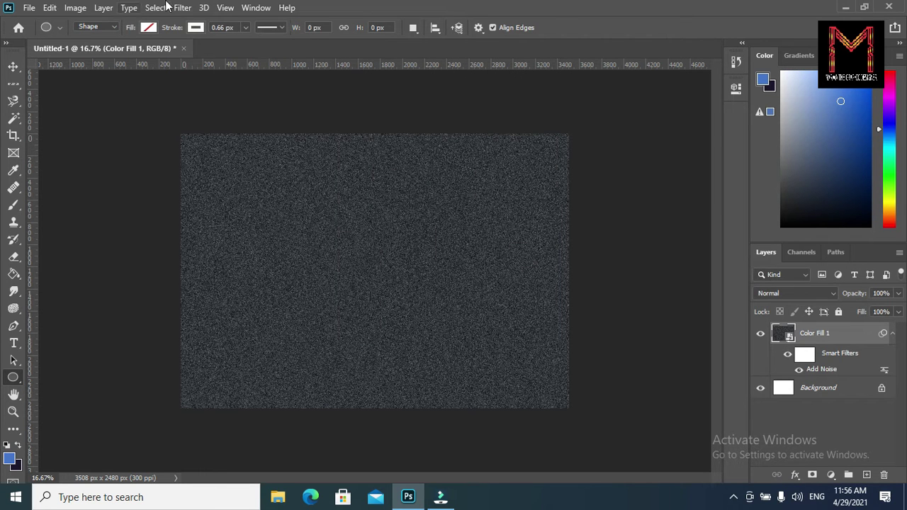
Soften the noise with a 1.5-pixel Gaussian Blur.
left_click(183, 8)
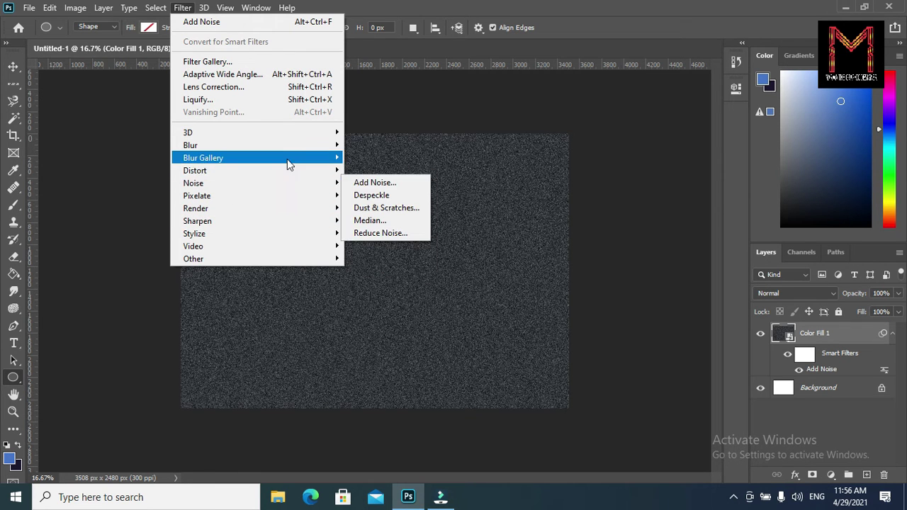
mouse_move(189, 145)
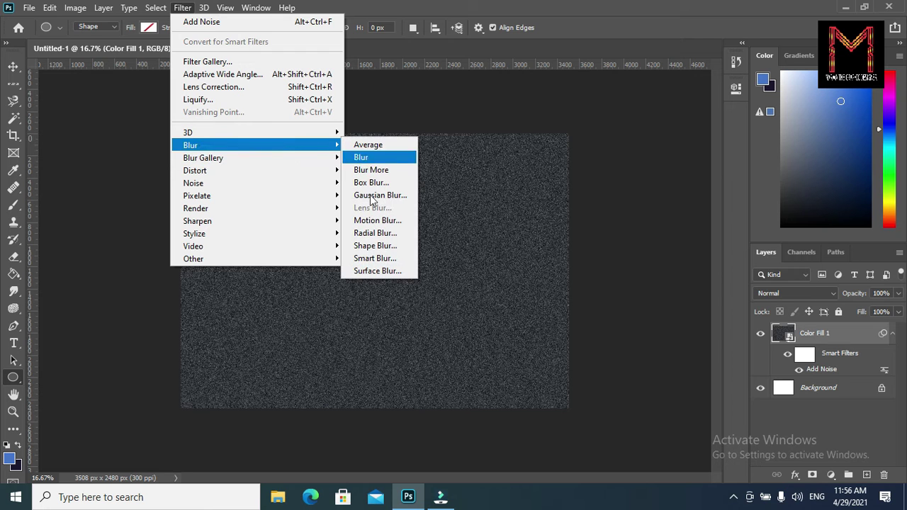
left_click(374, 195)
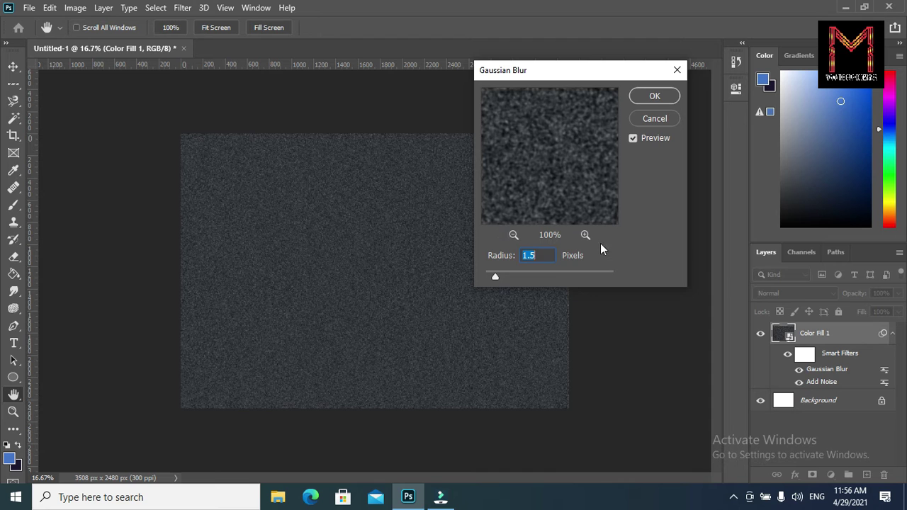
left_click(652, 96)
key("u")
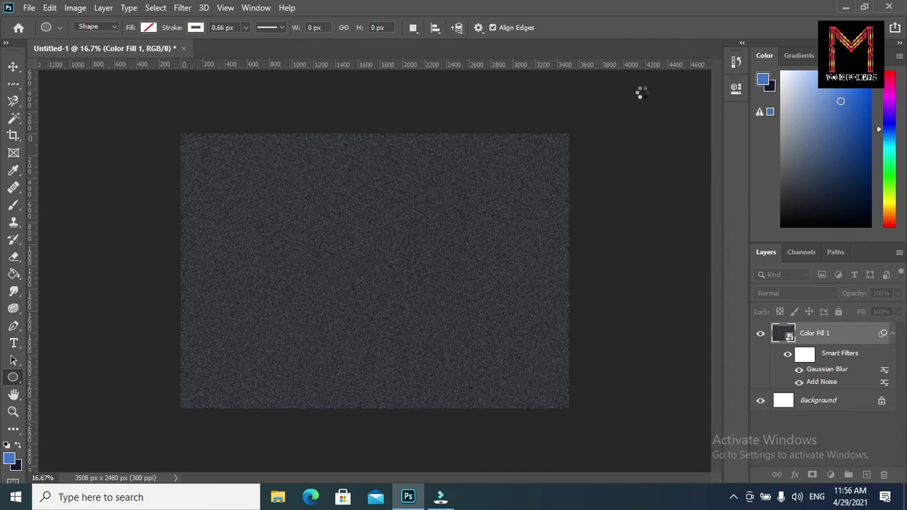
Apply Levels with input values 94, 1.00 and 102 to turn the noise into star specks.
left_click(84, 7)
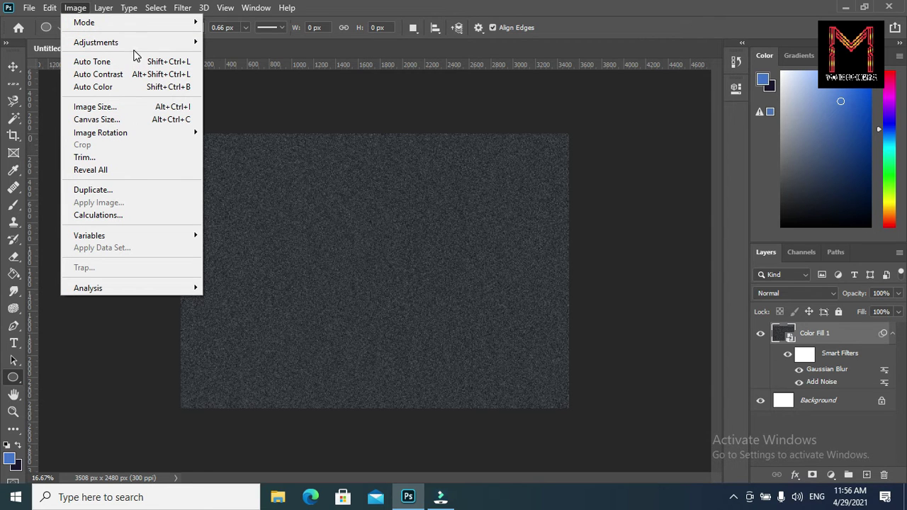
mouse_move(95, 41)
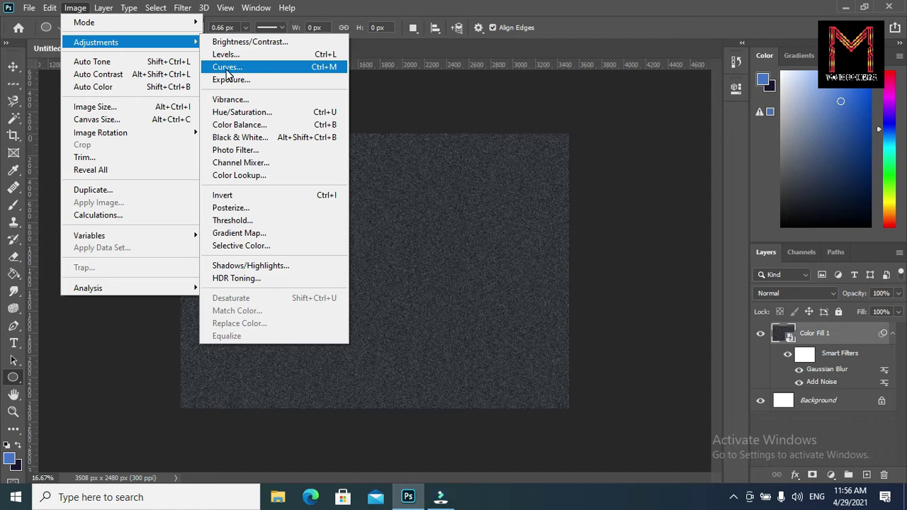
left_click(226, 55)
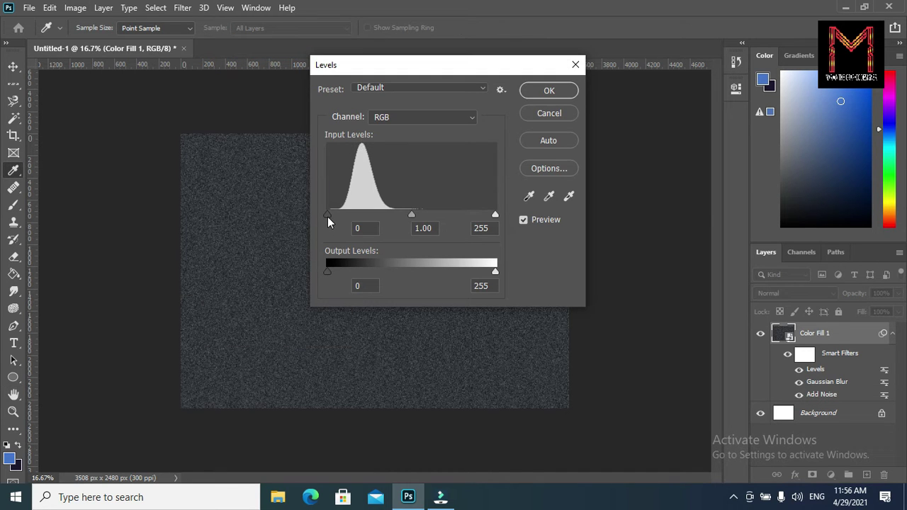
left_click_drag(327, 215, 388, 214)
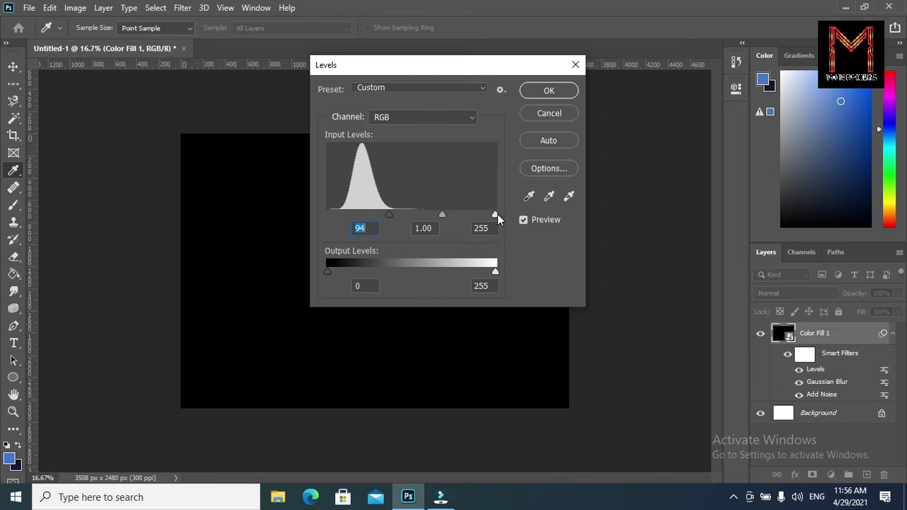
mouse_move(496, 215)
left_mouse_down()
mouse_move(383, 213)
mouse_move(395, 214)
left_mouse_up()
left_click_drag(394, 208, 393, 208)
left_click(537, 90)
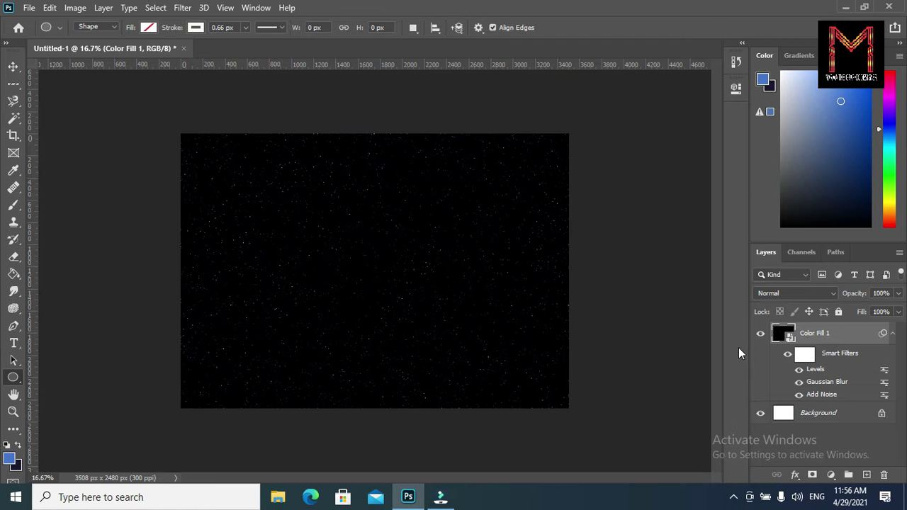
Duplicate Color Fill 1 as a new layer named 'ninety degree'.
right_click(815, 336)
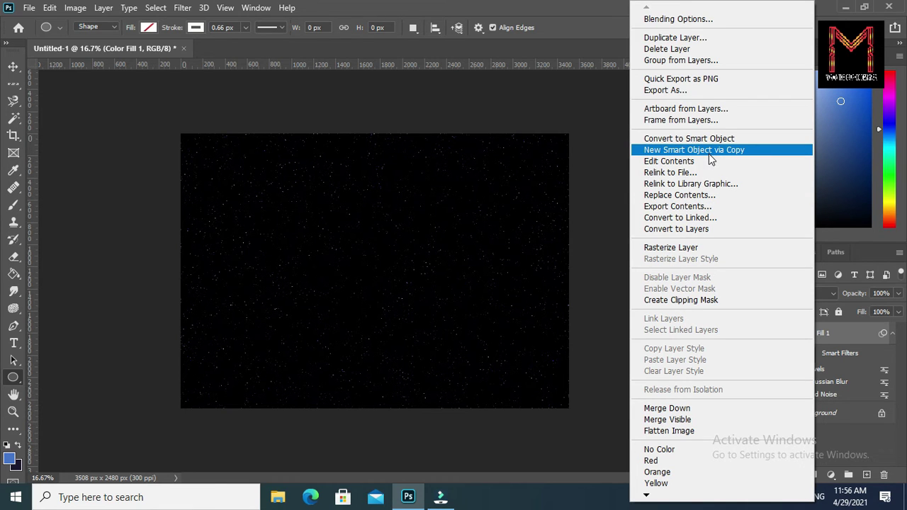
left_click(672, 38)
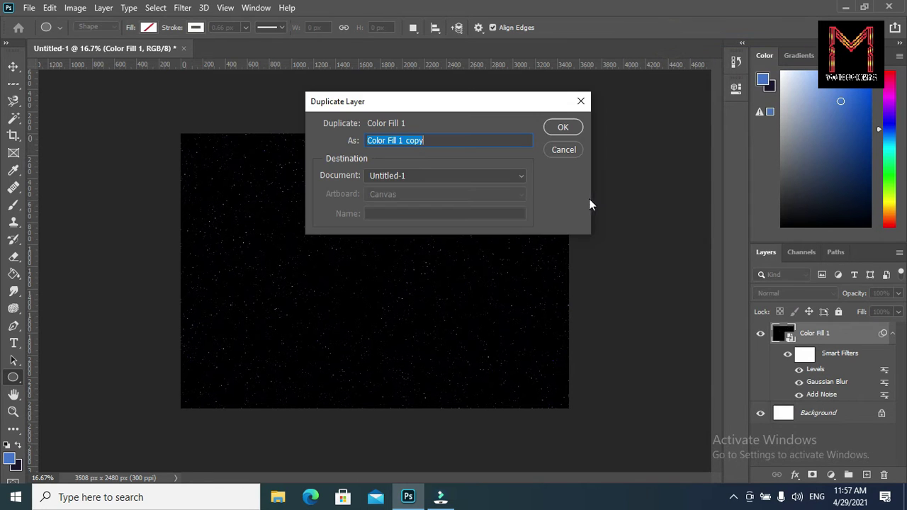
type("0")
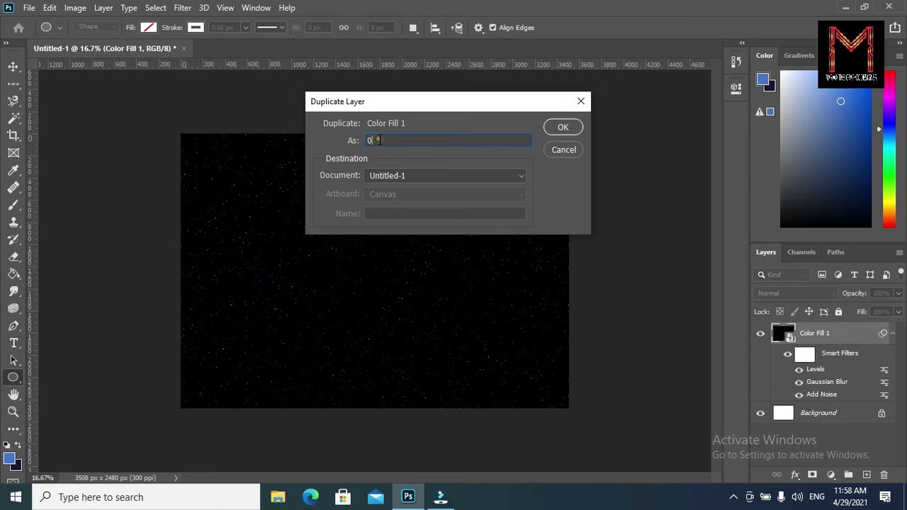
left_click_drag(378, 140, 356, 142)
key("BackSpace")
type("ne")
type("ty ")
type("deg")
type("ree")
left_click(563, 128)
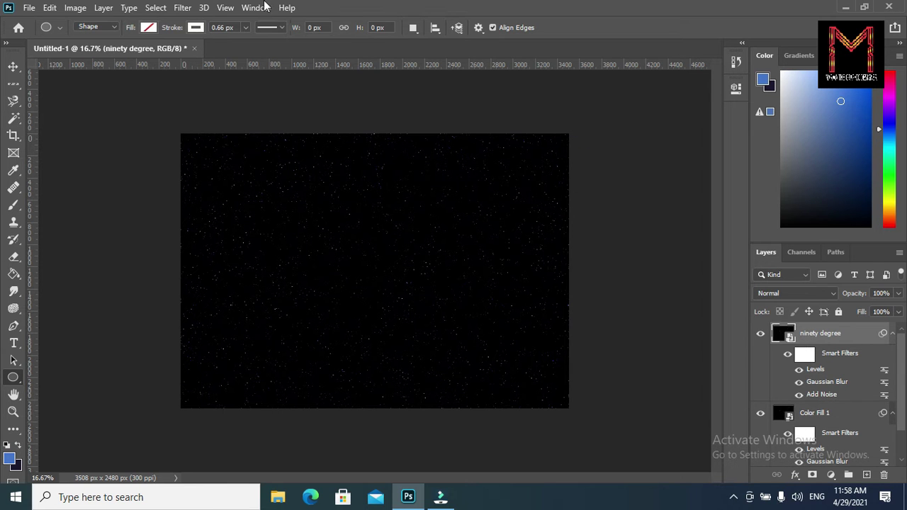
Give the ninety degree layer a -80° Motion Blur and set its blend mode to Screen.
left_click(192, 10)
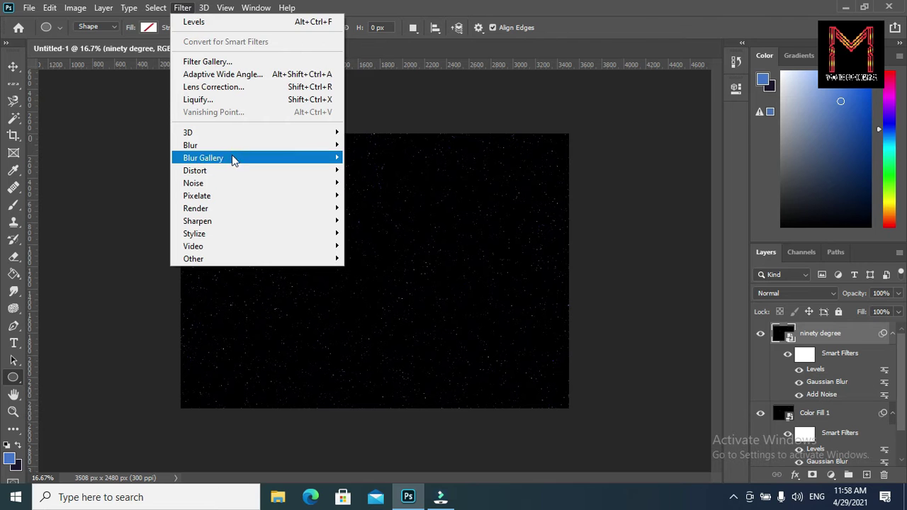
mouse_move(190, 146)
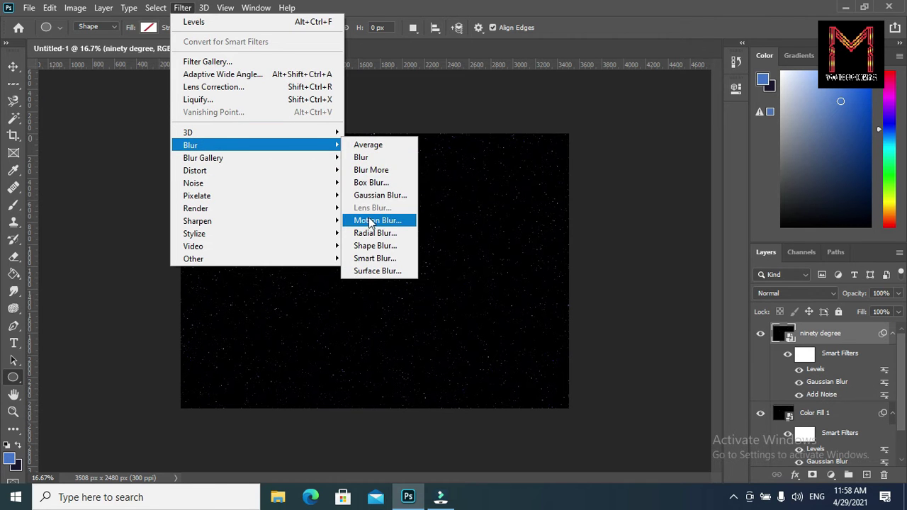
left_click(377, 220)
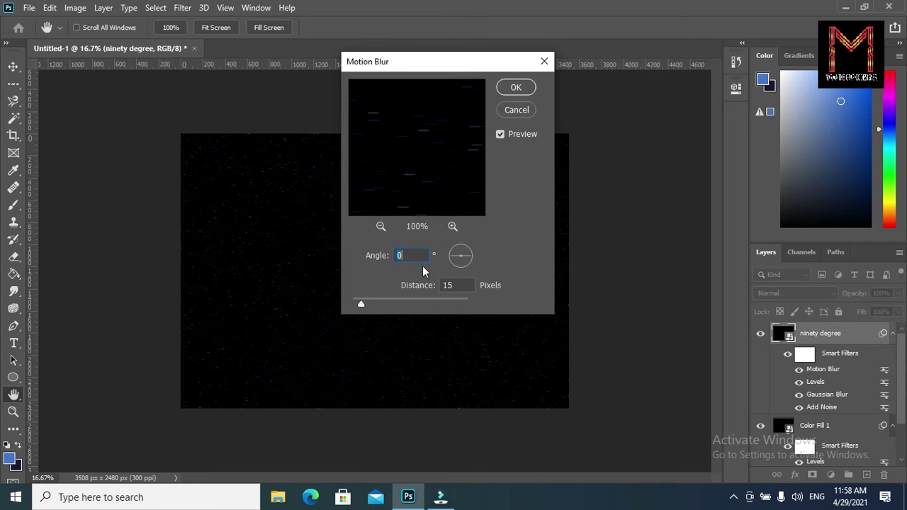
left_click_drag(468, 254, 460, 255)
left_click_drag(459, 255, 462, 256)
left_click(516, 88)
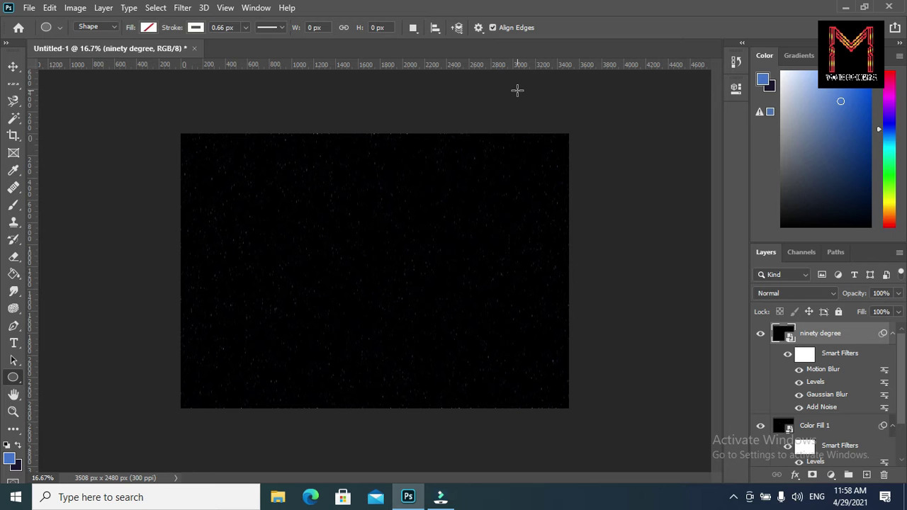
left_click(783, 294)
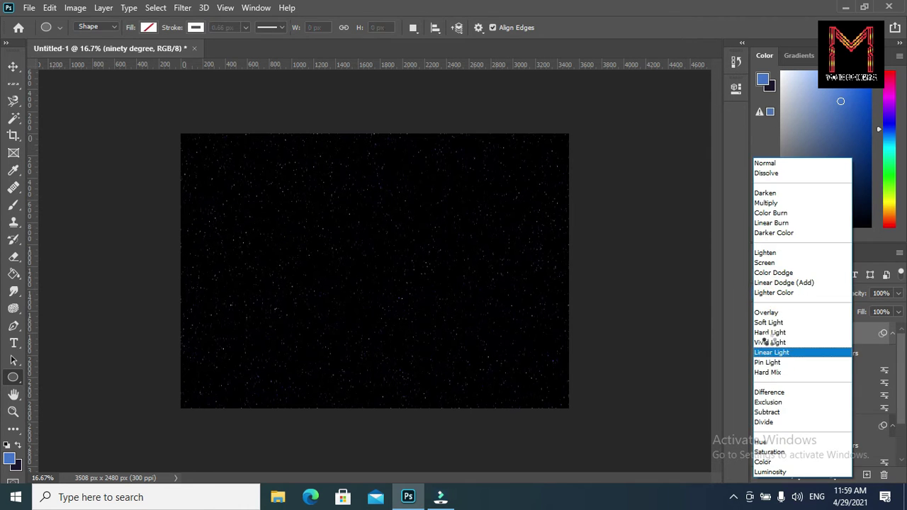
left_click(765, 262)
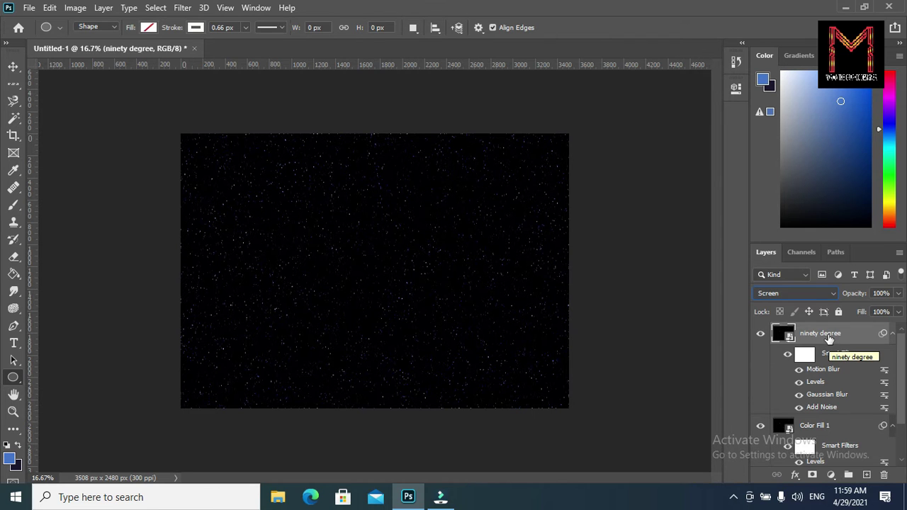
Duplicate Color Fill 1 as a new layer named 'zero degree'.
left_click(824, 425)
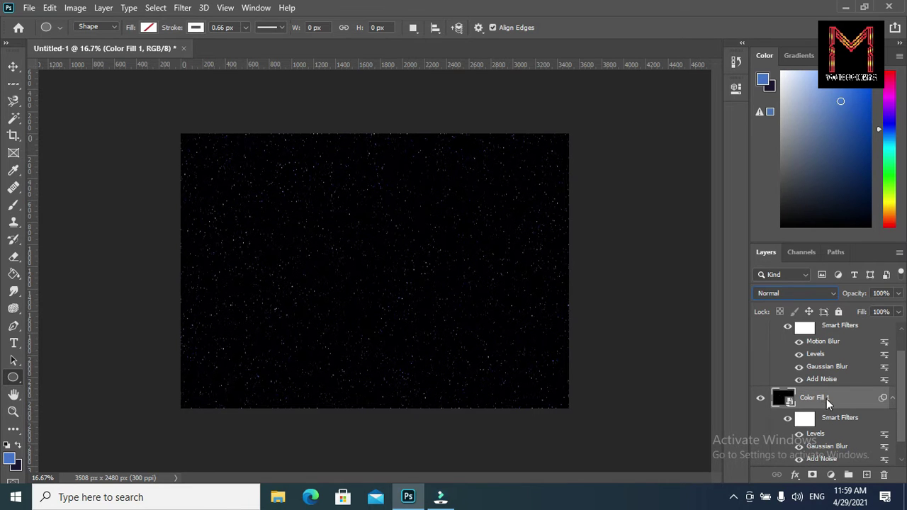
right_click(826, 399)
left_click(670, 37)
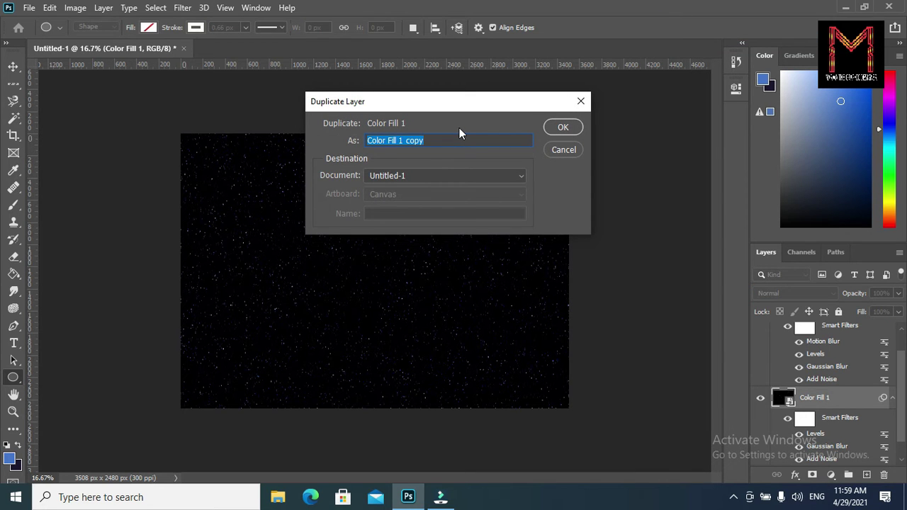
type("zero degree")
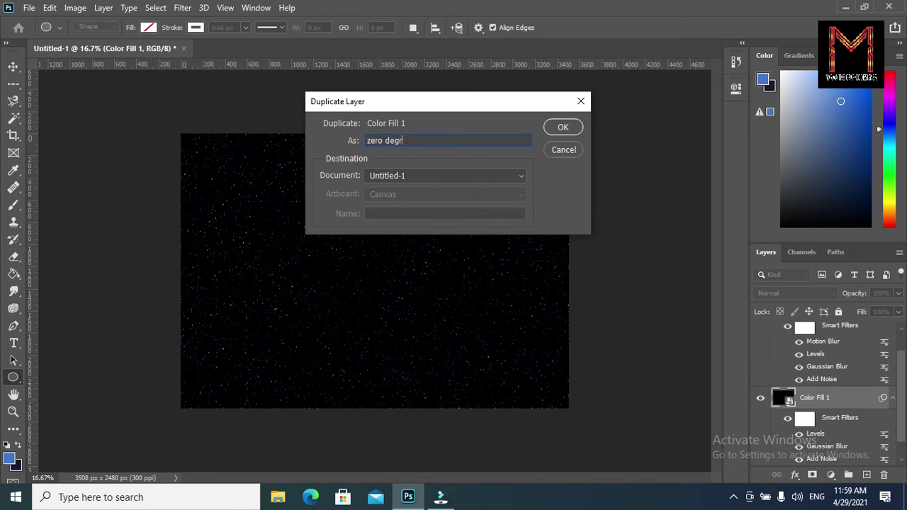
left_click(561, 128)
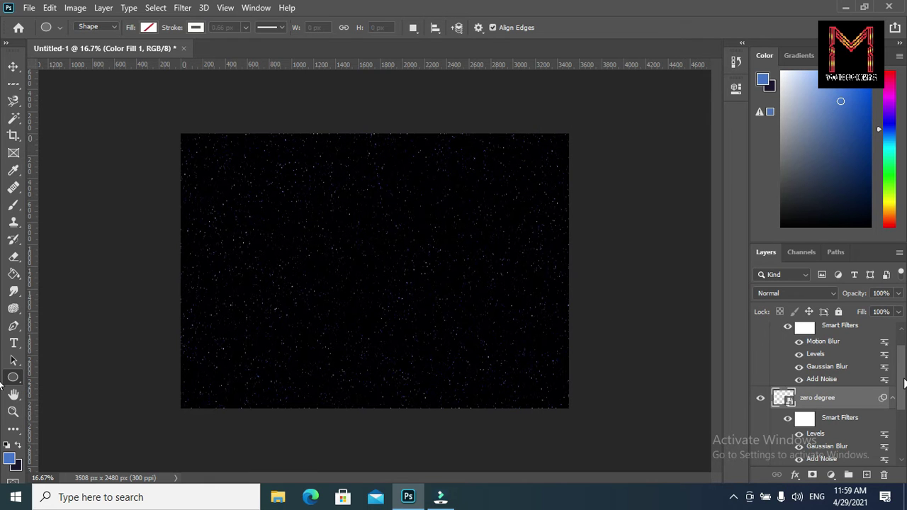
scroll(822, 382, "down", 3)
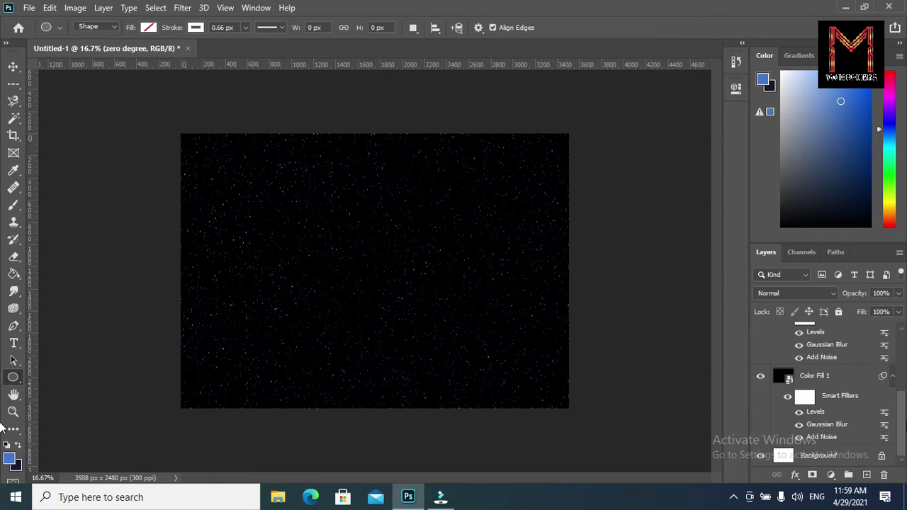
scroll(822, 383, "up", 2)
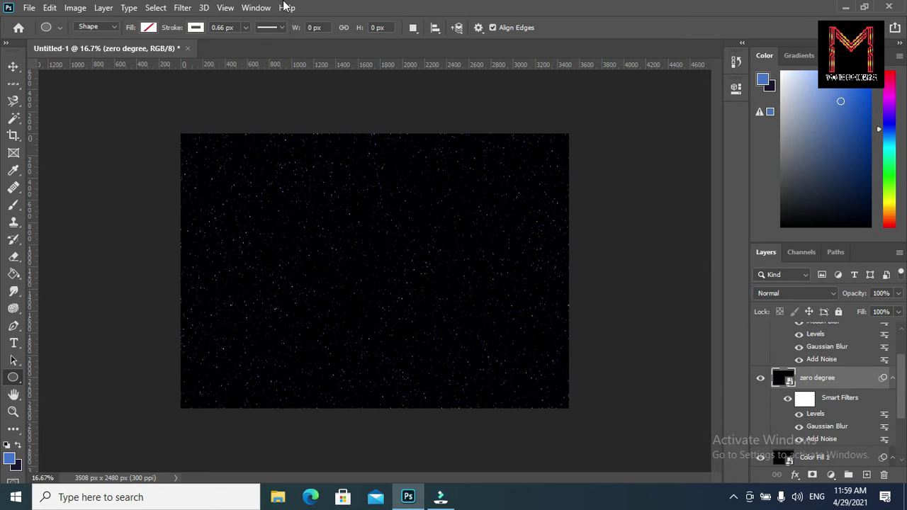
Set up a Motion Blur of 0° angle and 15-pixel distance for the zero degree layer.
left_click(182, 7)
mouse_move(212, 145)
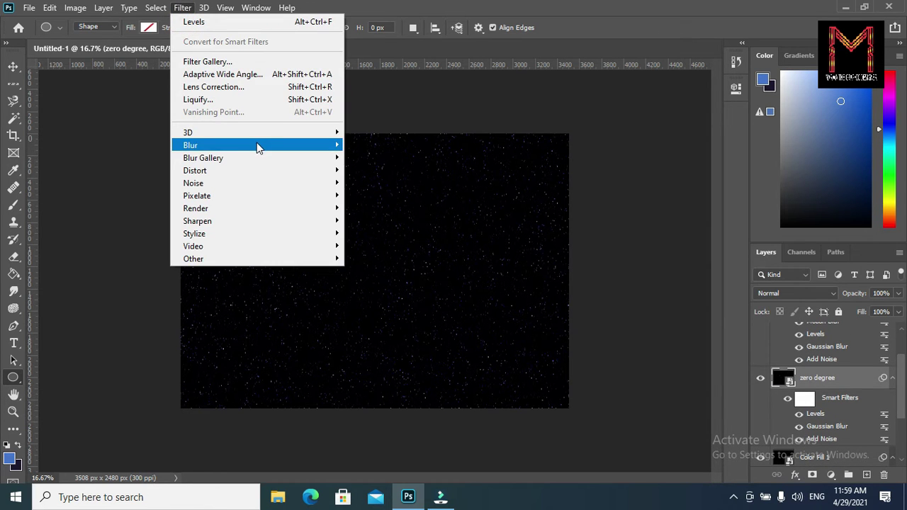
left_click(377, 220)
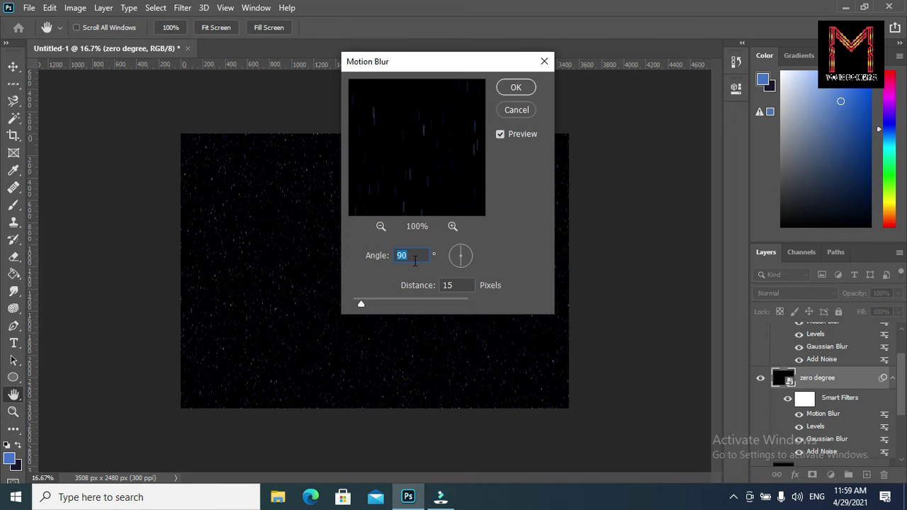
left_click_drag(459, 253, 472, 256)
Apply the horizontal motion blur and set the zero degree layer to Screen blending.
left_click(516, 88)
key("u")
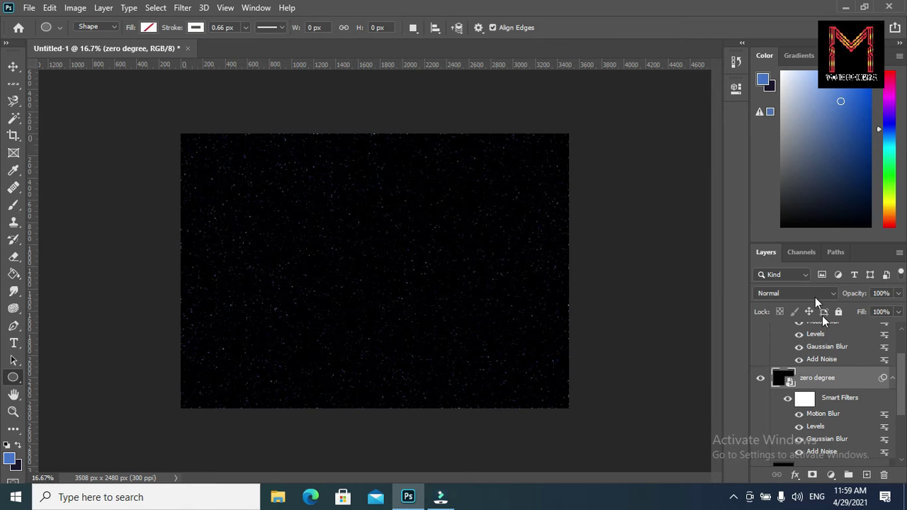
left_click(801, 290)
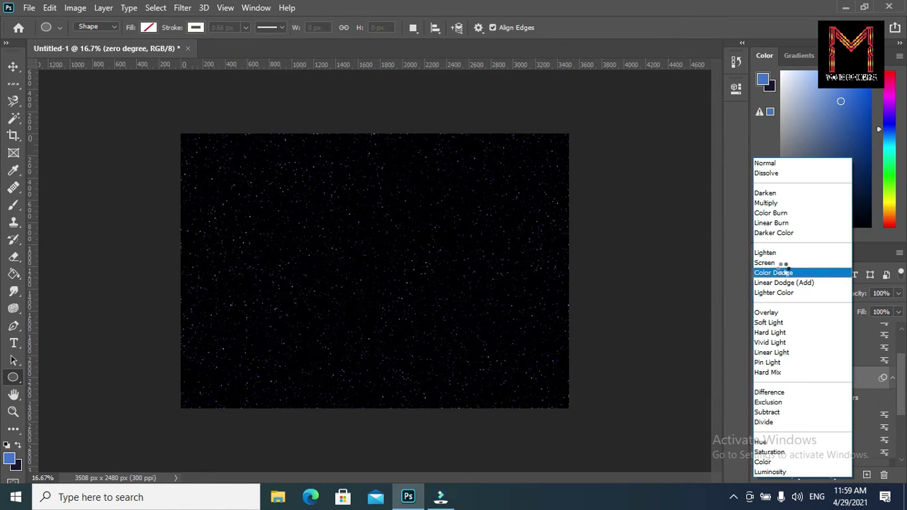
left_click(779, 264)
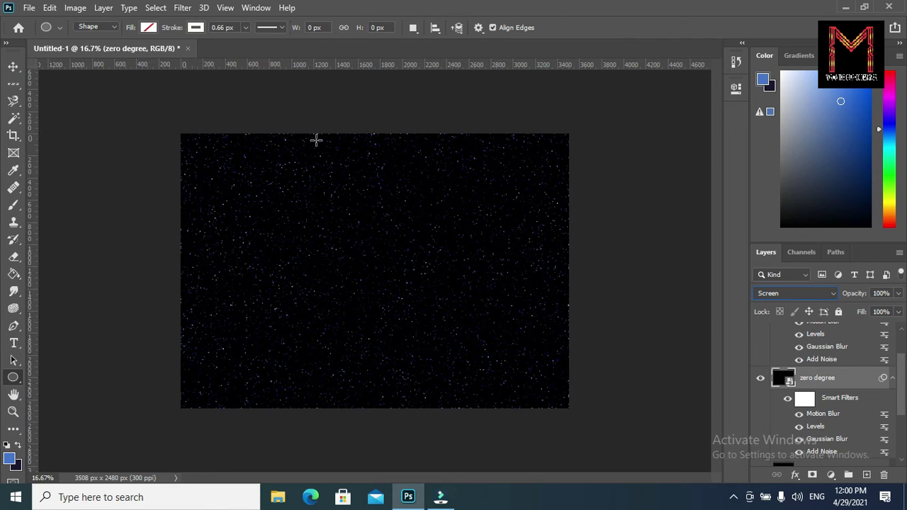
Select the Color Fill 1 layer and open the foreground Color Picker.
left_click(902, 398)
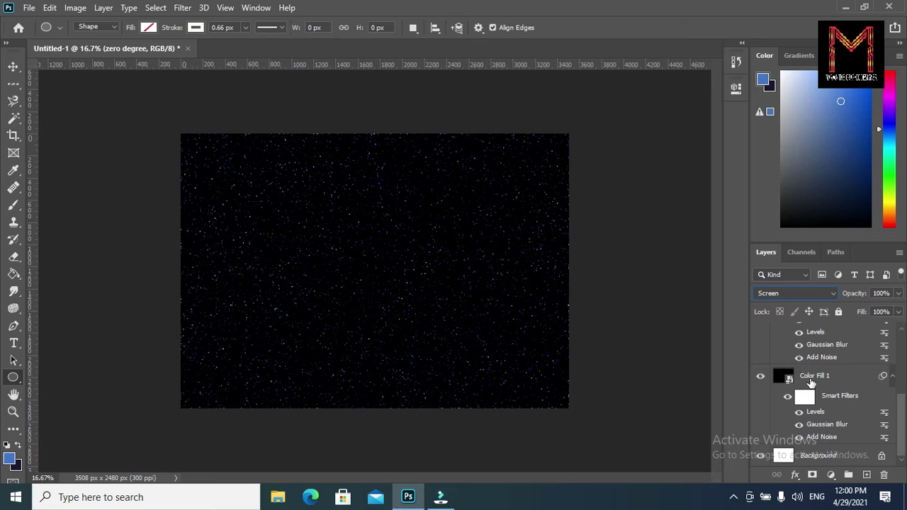
left_click(811, 381)
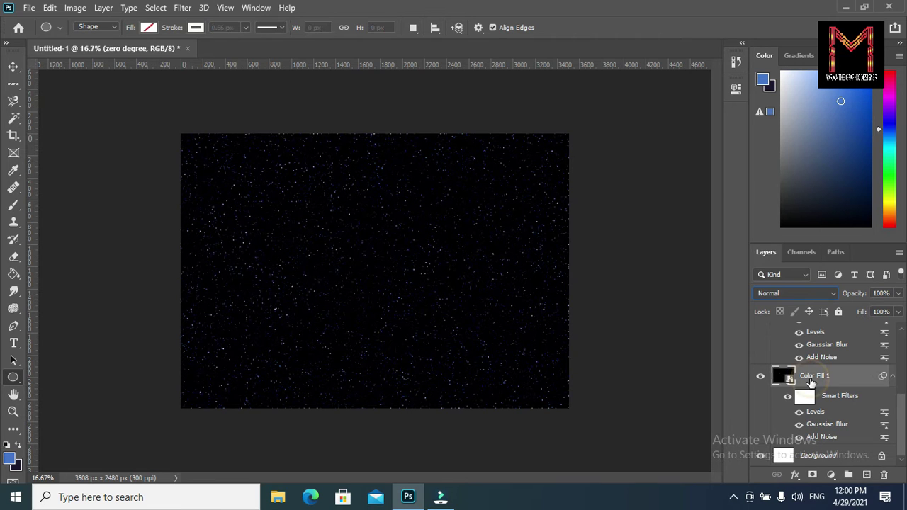
left_click(13, 461)
left_click(11, 460)
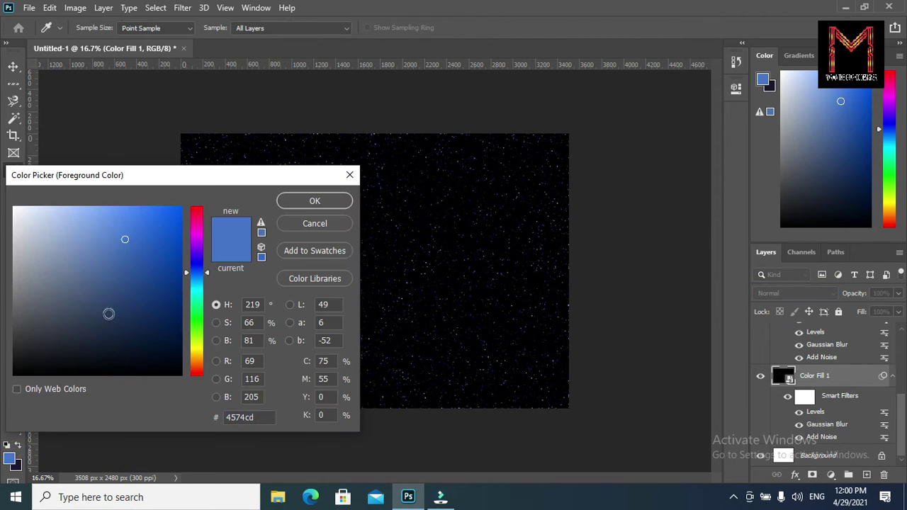
Set the foreground colour to near-black 020304.
left_click(82, 371)
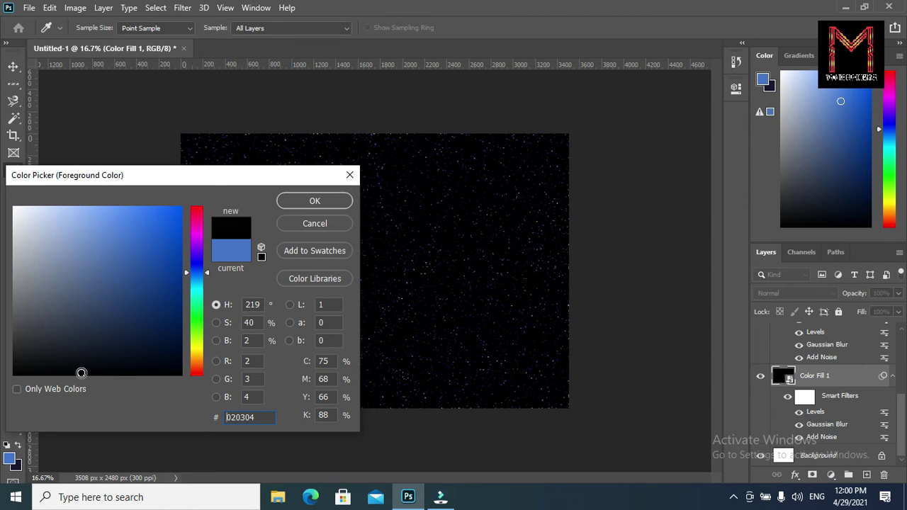
left_click(309, 203)
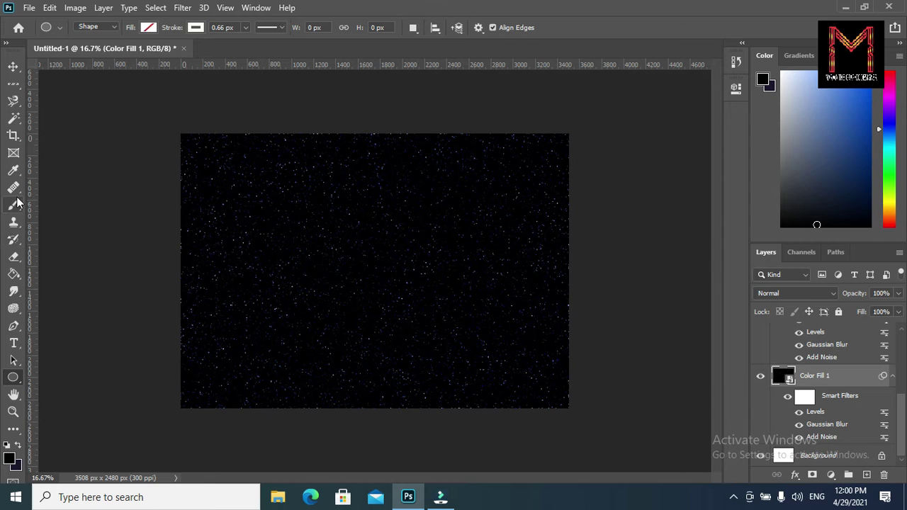
Rasterize Color Fill 1 for the Eraser and set the eraser brush to 117 px.
left_click(14, 257)
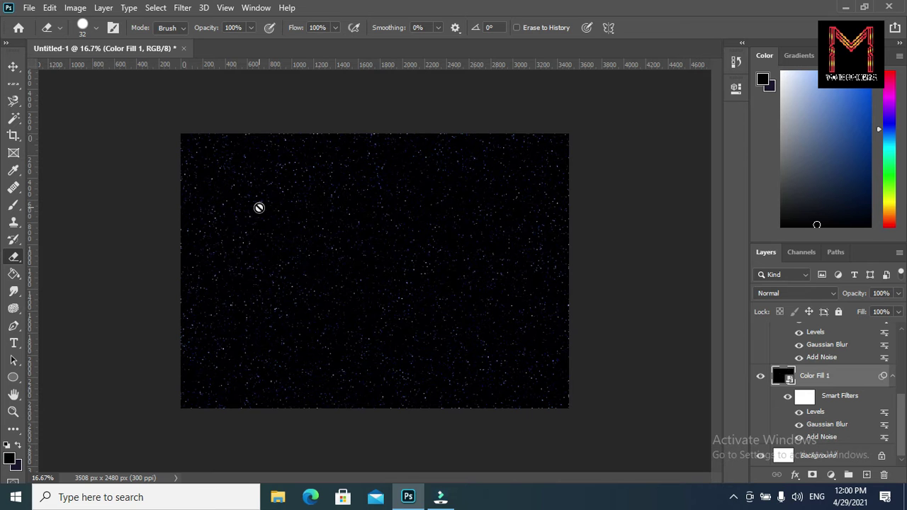
left_click(259, 208)
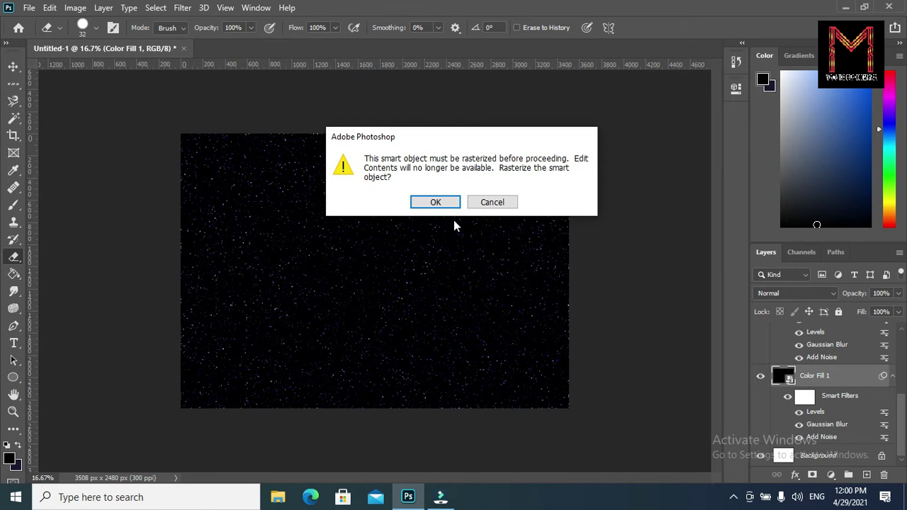
left_click(435, 203)
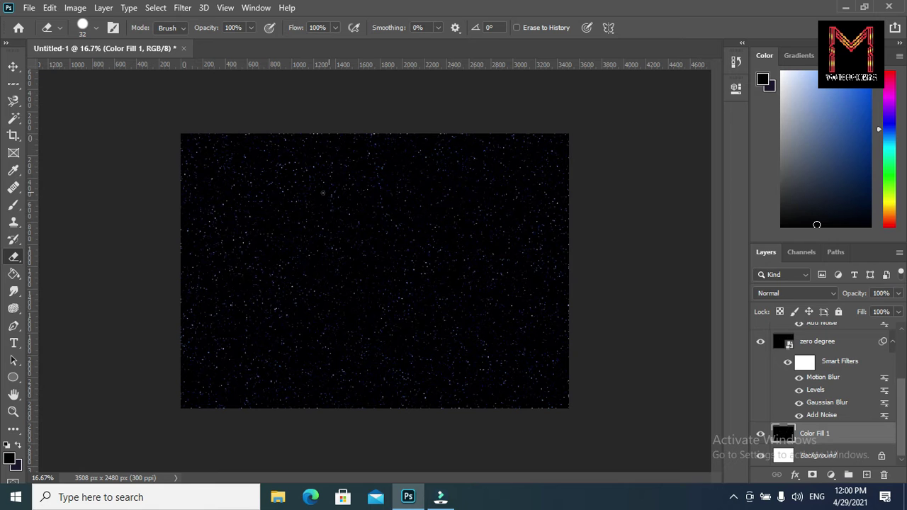
left_click(95, 29)
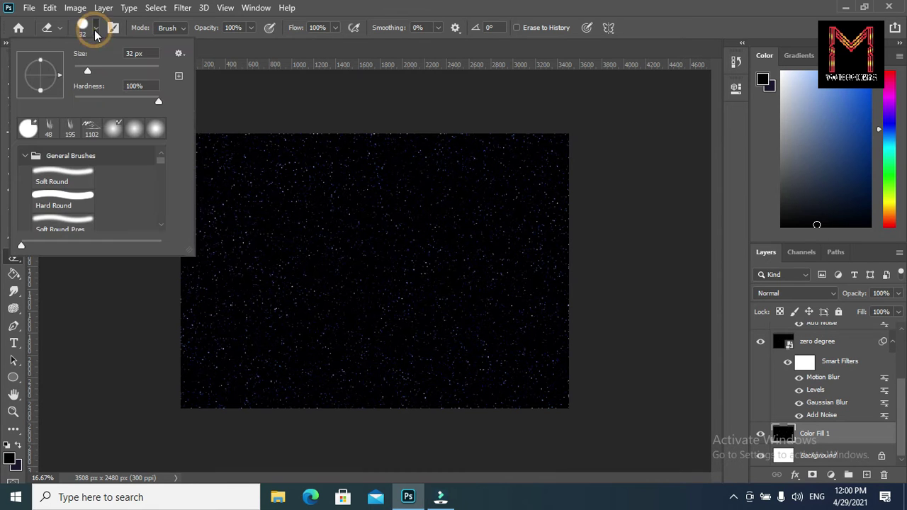
left_click_drag(88, 72, 120, 70)
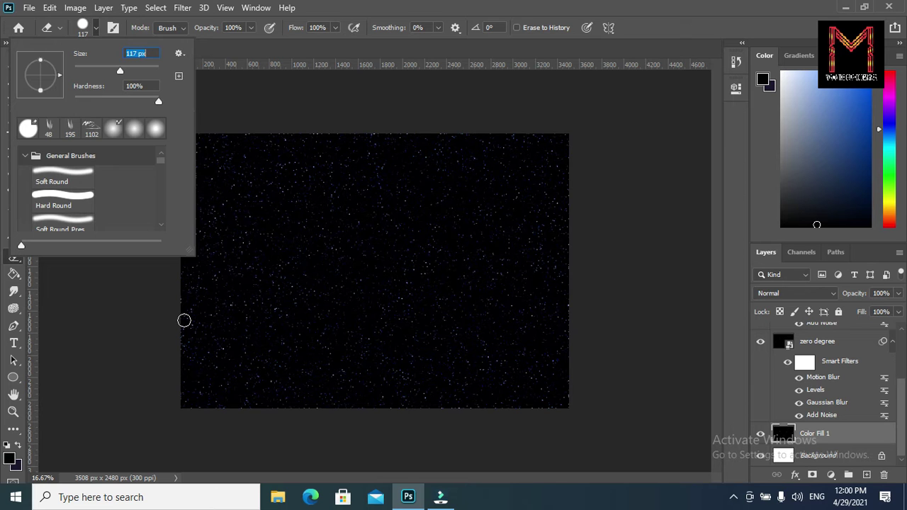
key("Return")
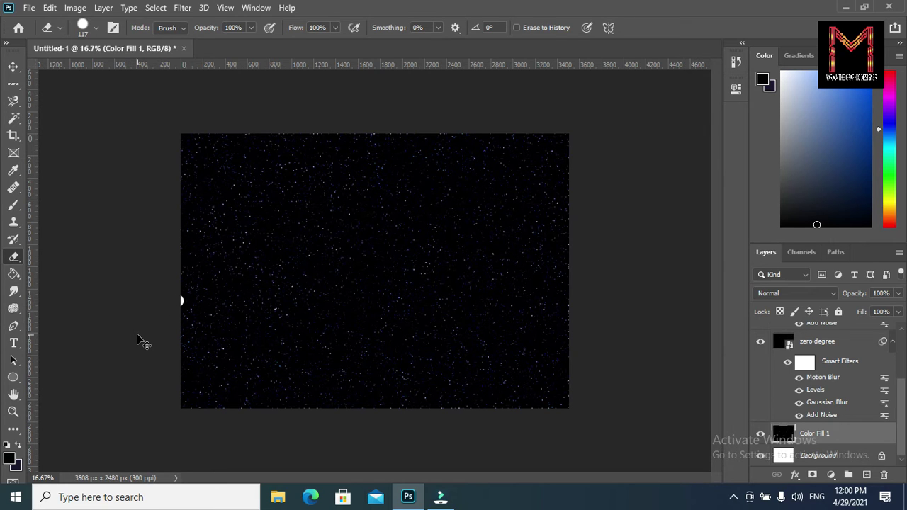
Undo the test erase and confirm the foreground colour is still 020304.
key("ctrl+z")
left_click(10, 460)
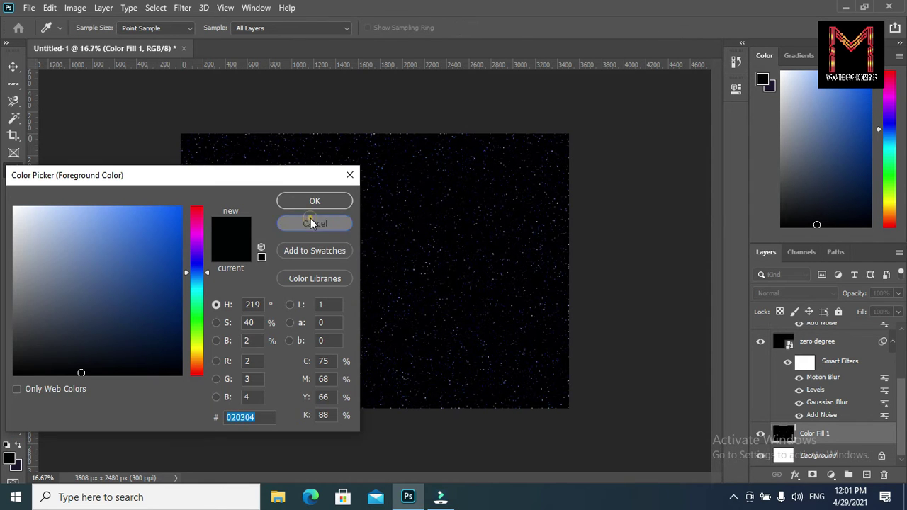
left_click(314, 223)
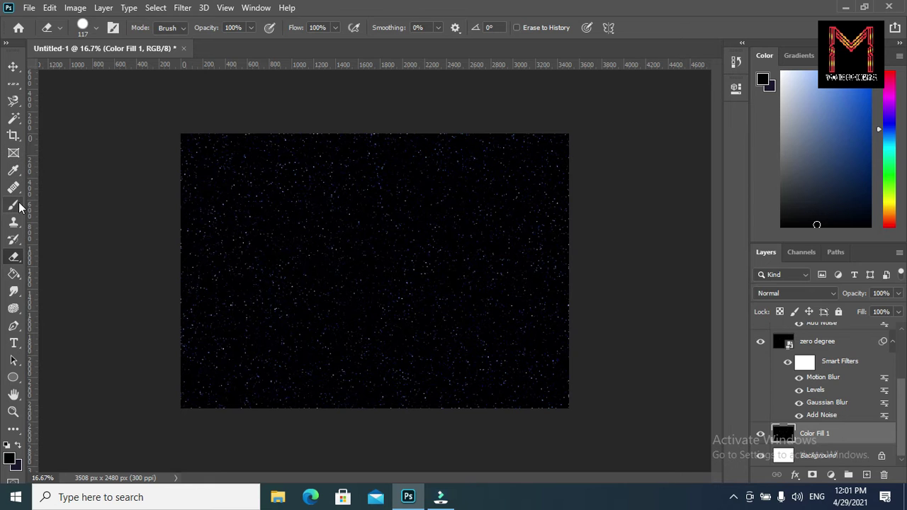
Enlarge the painting brush to 127 px.
left_click(13, 205)
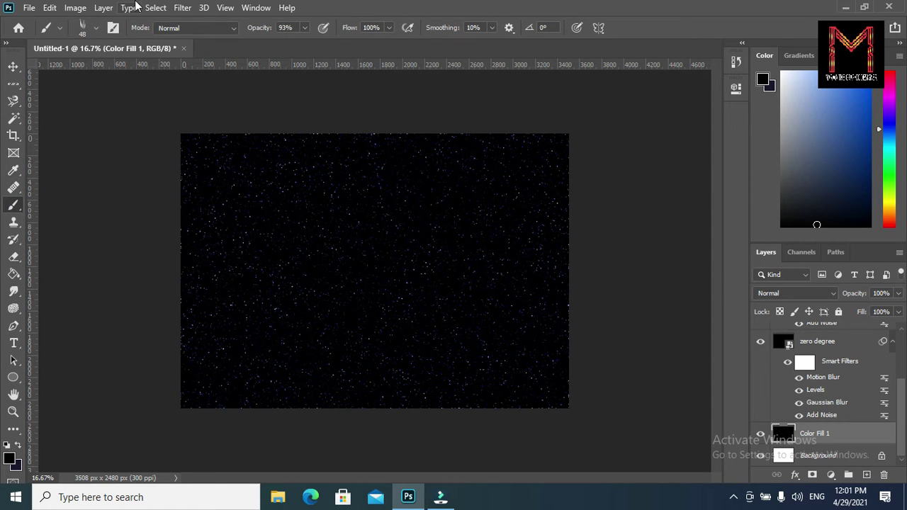
left_click(96, 27)
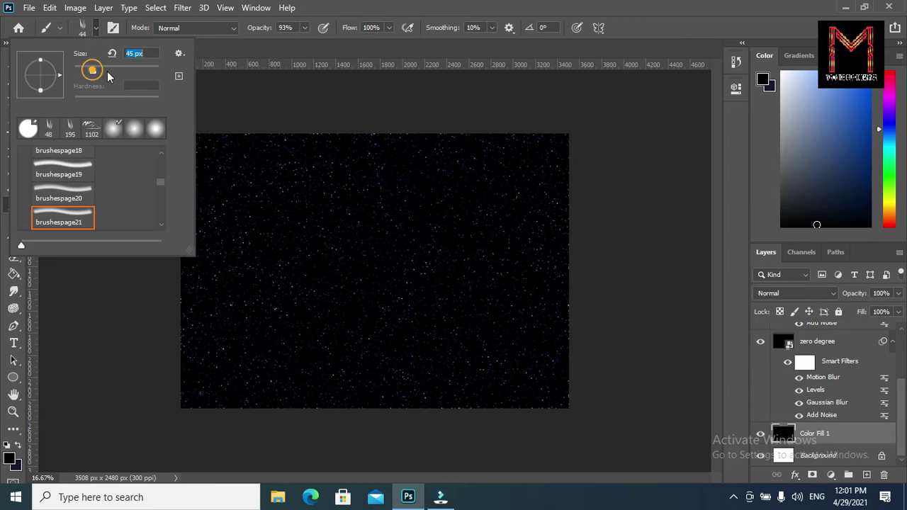
left_click_drag(107, 74, 122, 71)
Give the eraser a hard round 161 px tip, test-erase a spot, then undo it.
key("e")
left_click(28, 130)
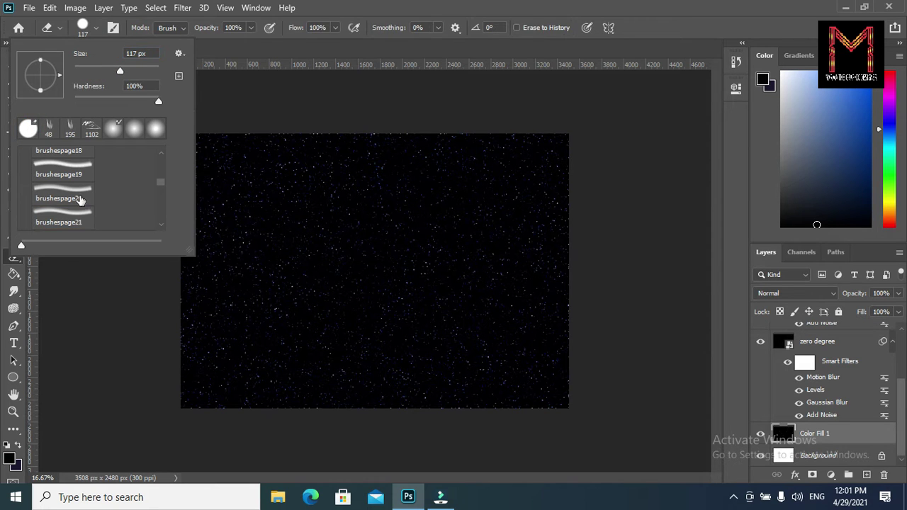
left_click_drag(161, 181, 160, 154)
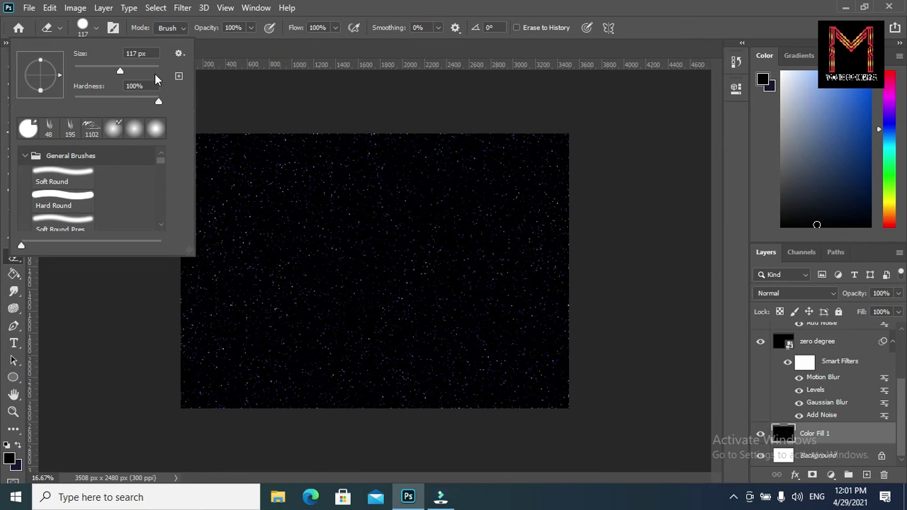
left_click_drag(120, 68, 129, 68)
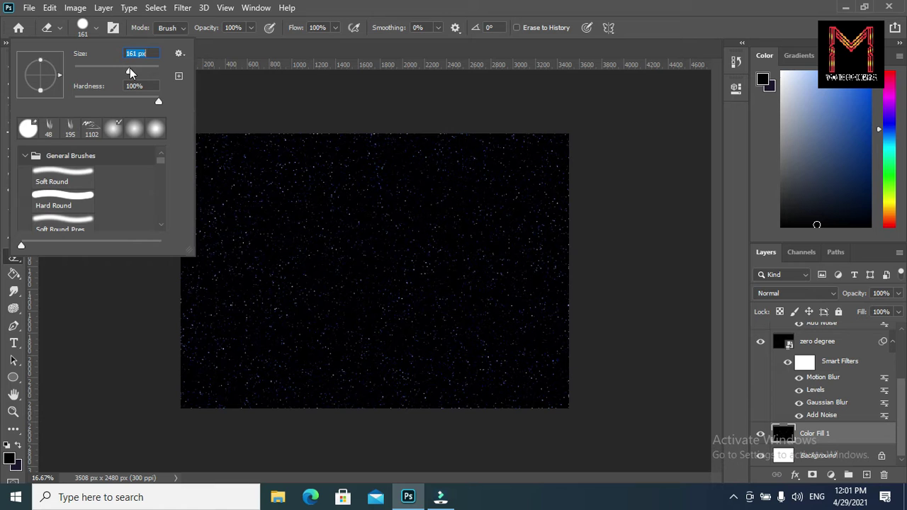
left_click(333, 46)
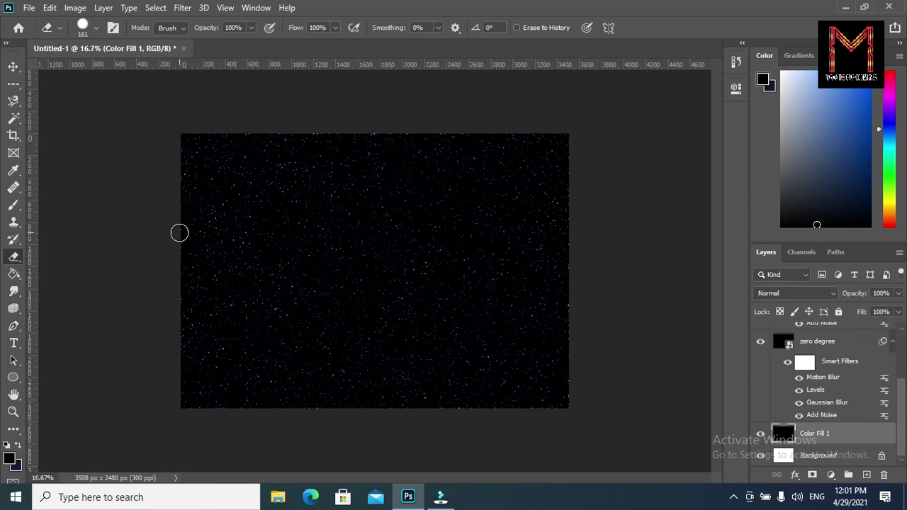
left_click(179, 233)
key("ctrl+z")
Set the eraser to the Soft Round tip at 0% hardness.
left_click(14, 206)
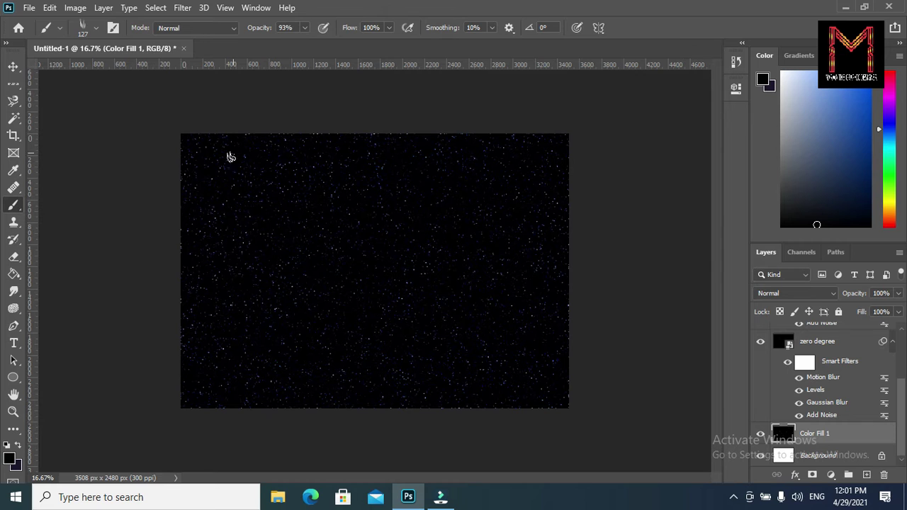
left_click(99, 27)
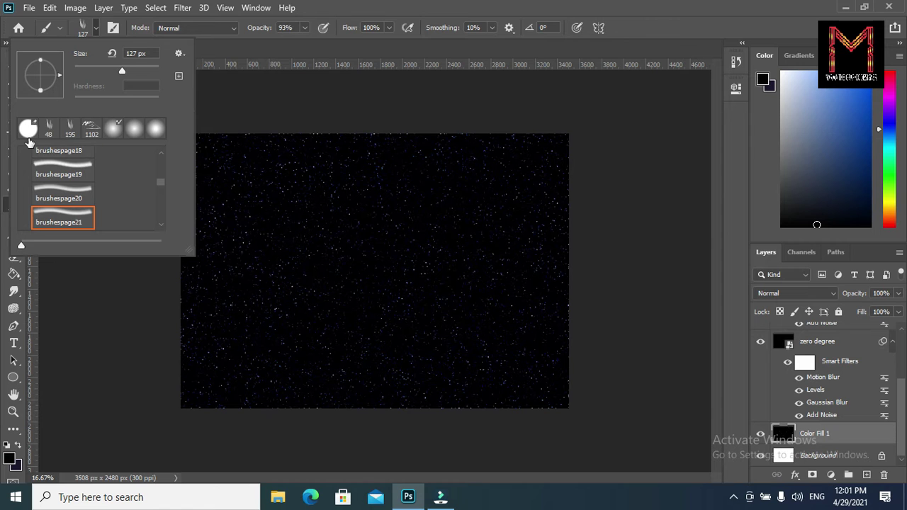
key("e")
left_click(28, 128)
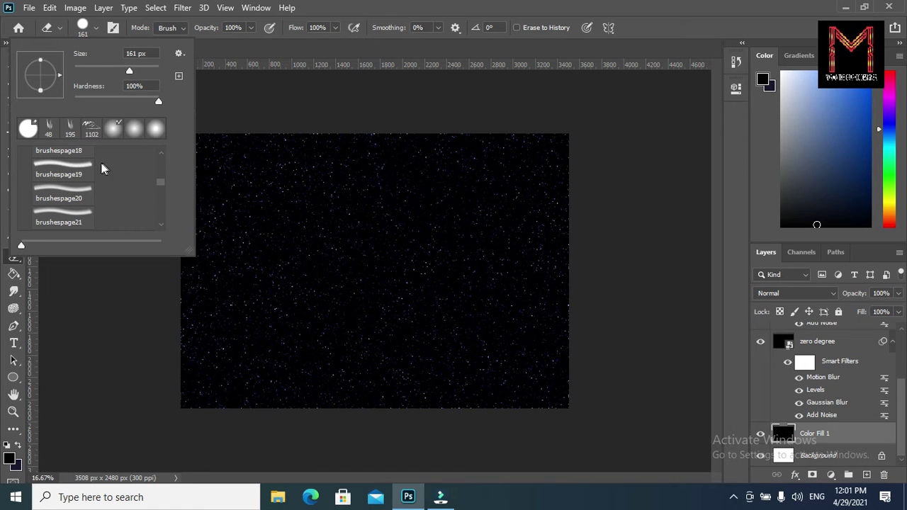
left_click_drag(160, 184, 163, 159)
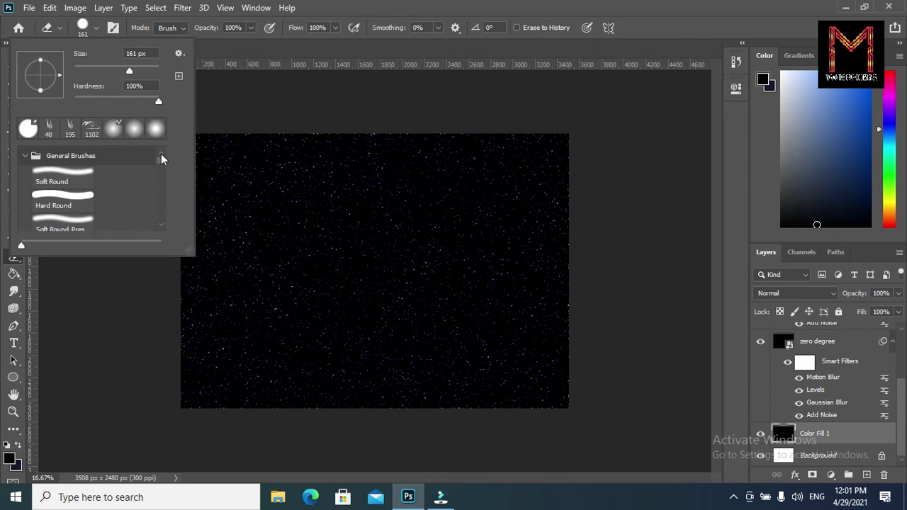
left_click(67, 181)
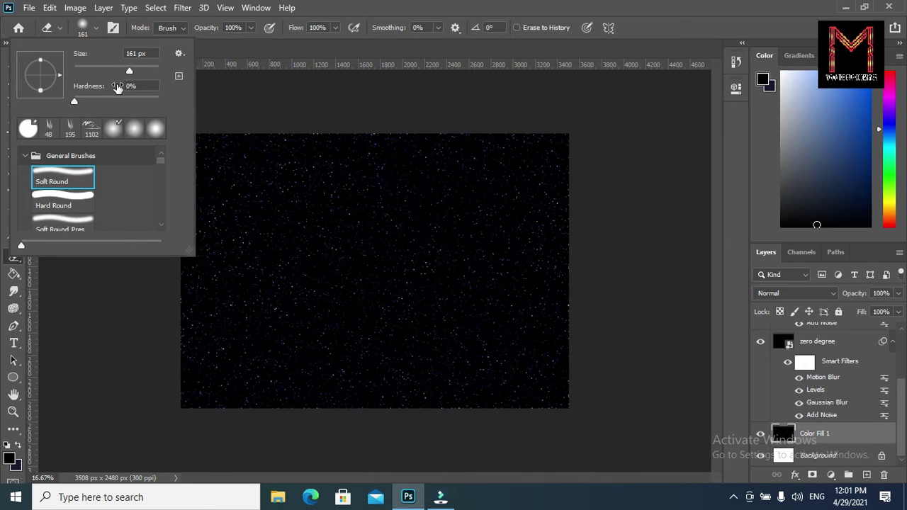
left_click(211, 47)
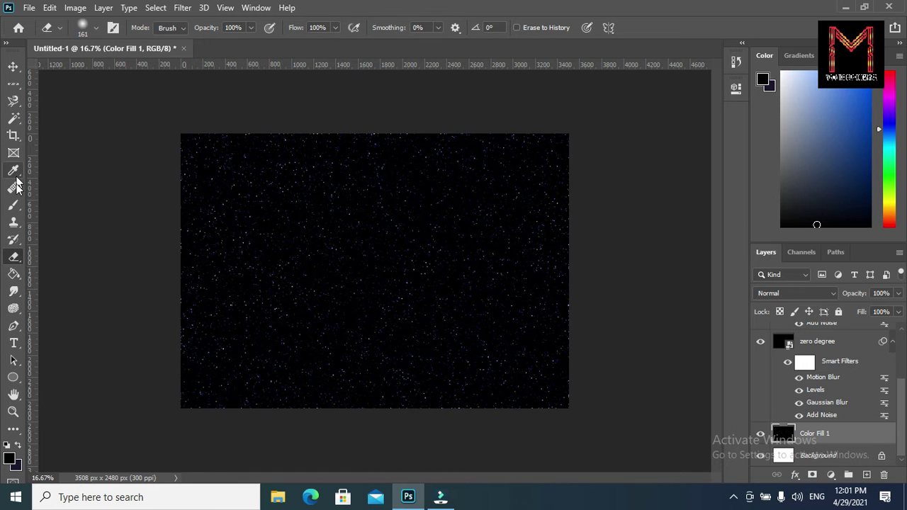
Make the soft round preset the active tip for the 127 px brush.
left_click(13, 205)
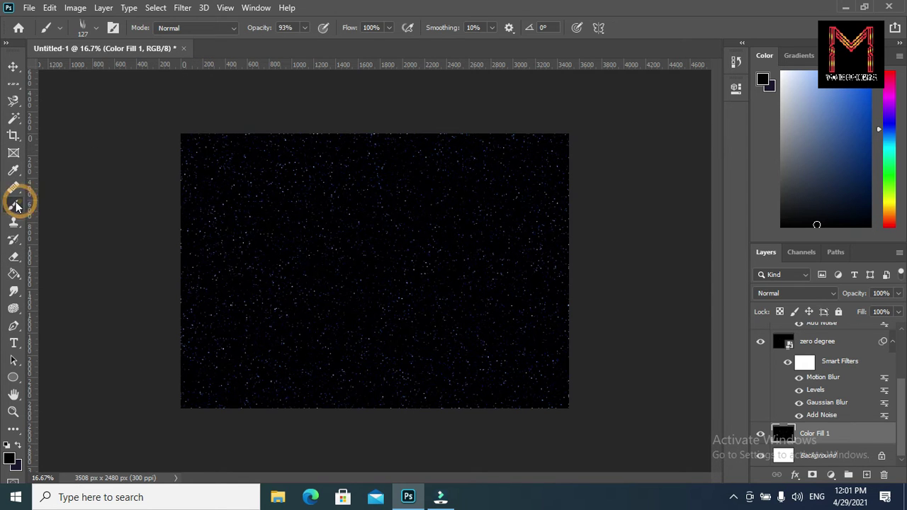
left_click(95, 29)
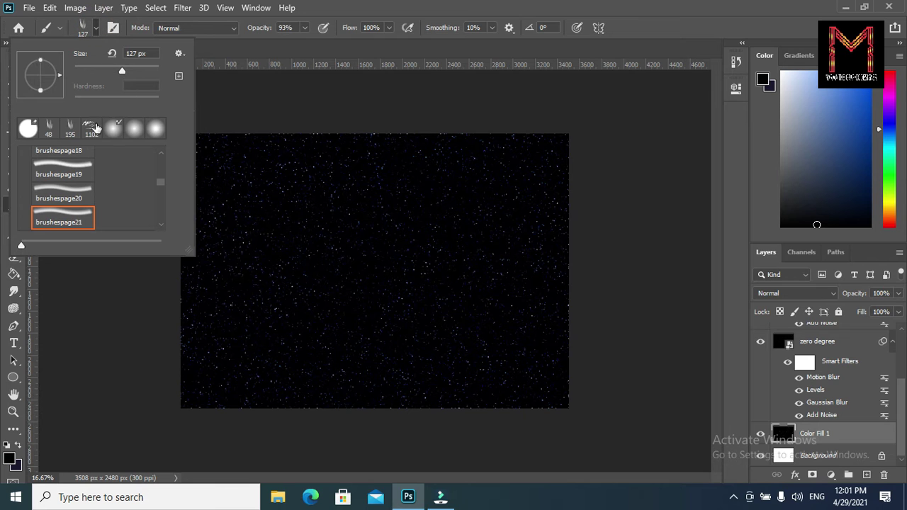
left_click(158, 128)
left_click(159, 128)
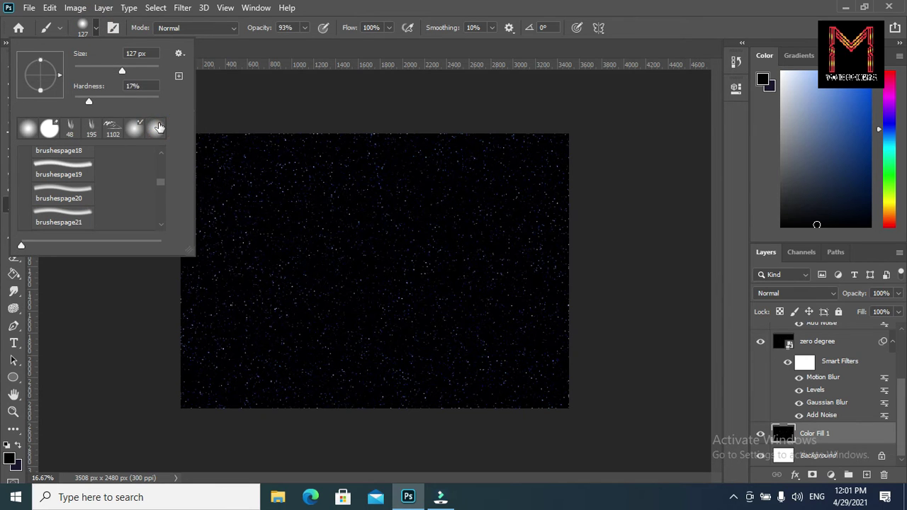
left_click(296, 46)
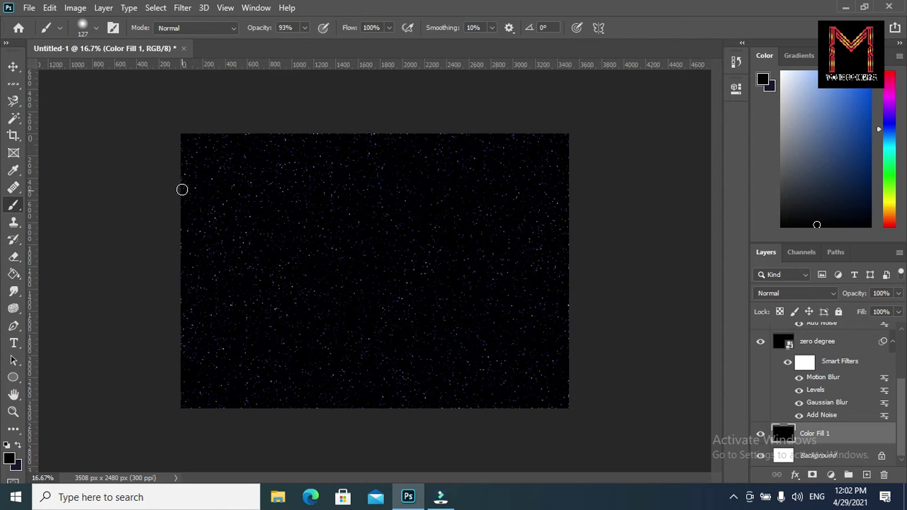
Paint black down the sky's left edge from top-left to bottom-left corner.
left_click(178, 182)
left_click(180, 179)
left_click(182, 150)
left_click(179, 302)
left_click(181, 302)
left_click(182, 407)
Raise the brush opacity to 100%.
left_click(305, 27)
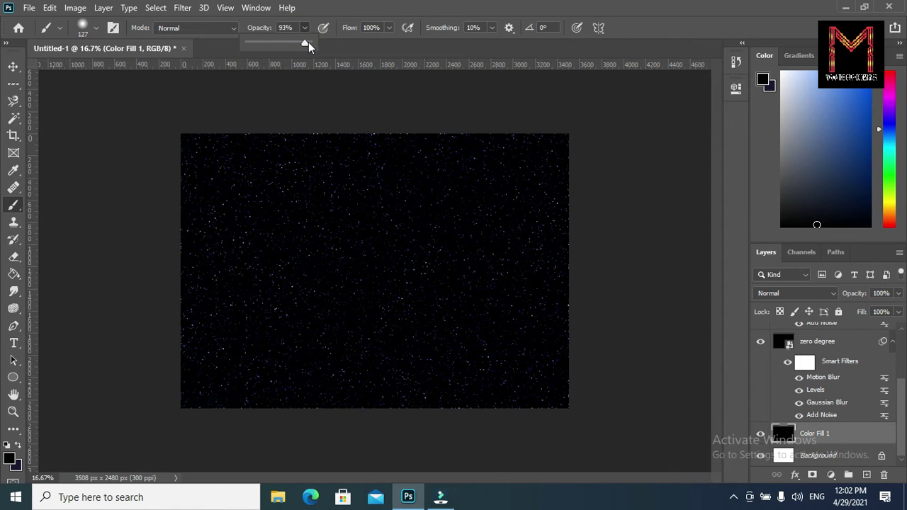
left_click_drag(305, 41, 340, 46)
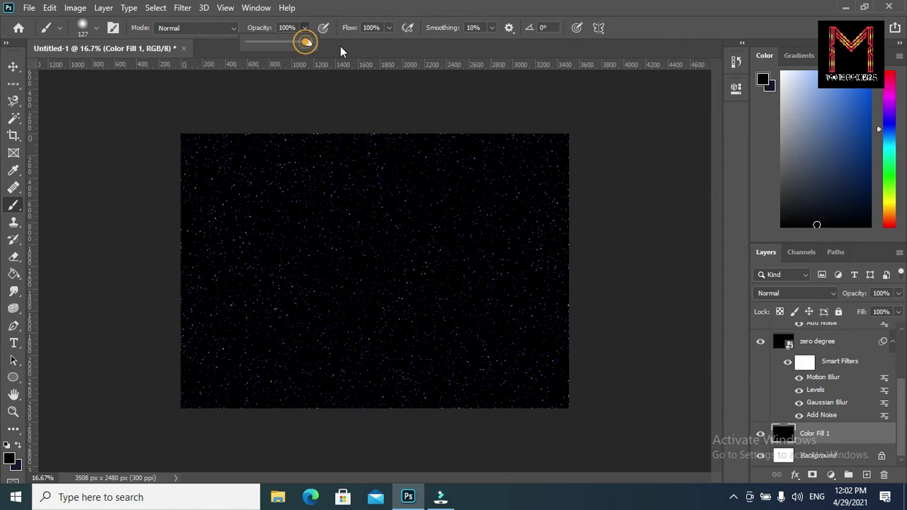
left_click(183, 136)
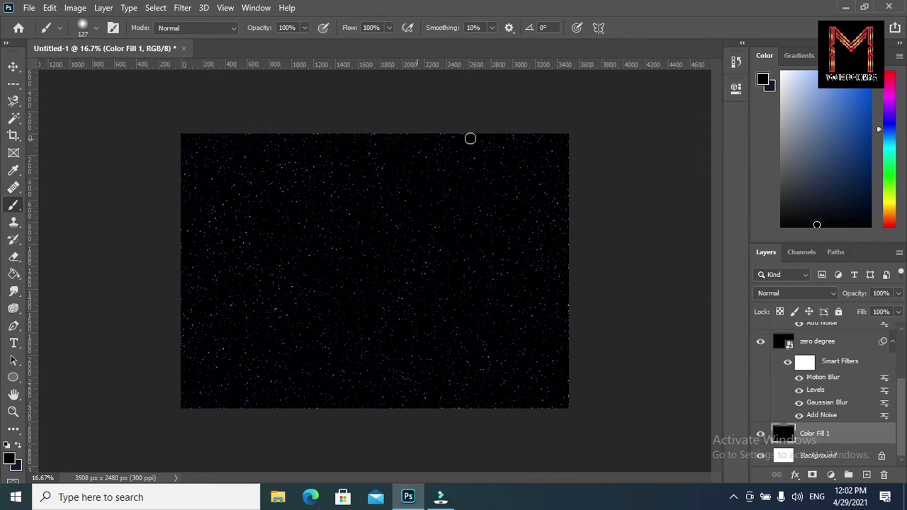
Paint black along the top, right, bottom and left edges of the sky at full opacity.
left_click(507, 135)
left_click(570, 139)
left_click(564, 361)
left_click(567, 406)
left_click(470, 407)
left_click(395, 408)
left_click(317, 408)
left_click(264, 407)
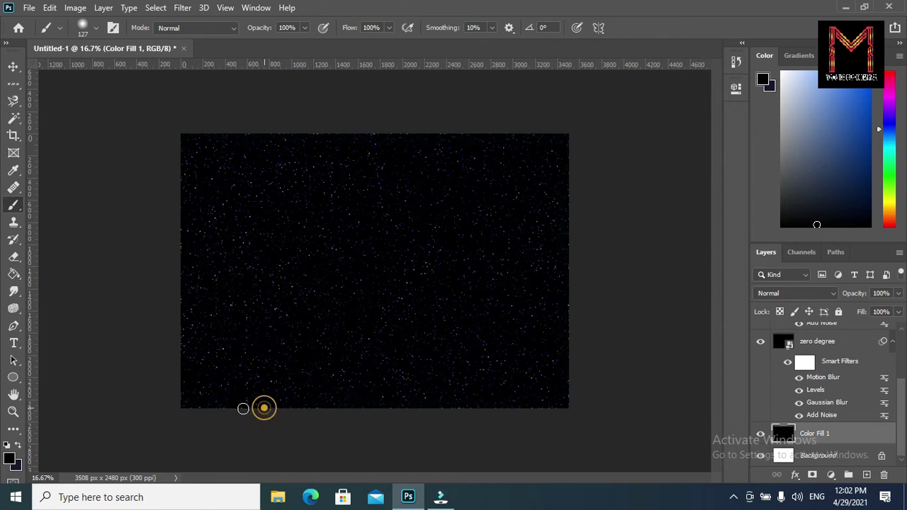
left_click(180, 407)
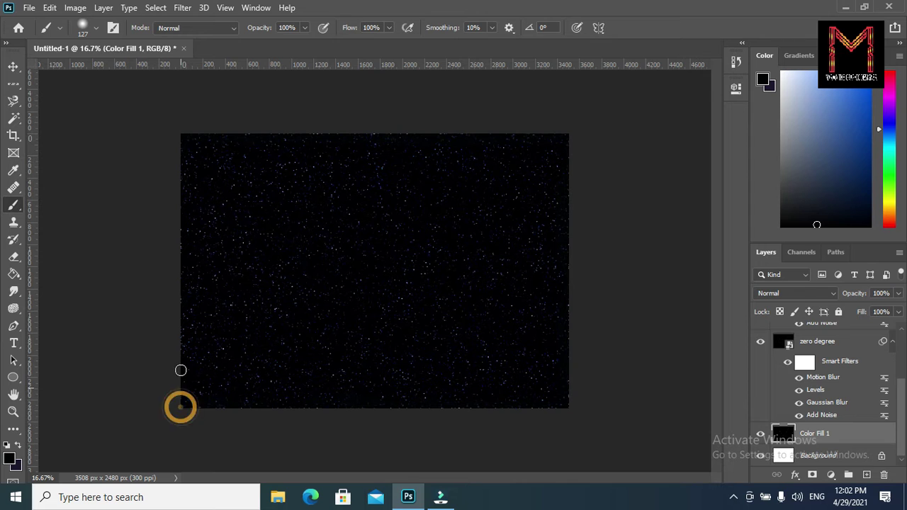
left_click(178, 324)
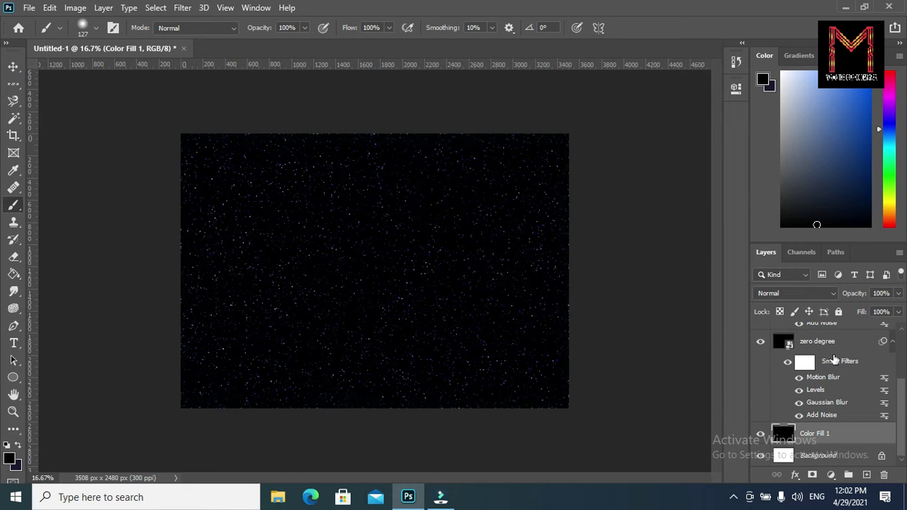
Rasterize the zero degree star layer and paint black along its top edge.
left_click(825, 347)
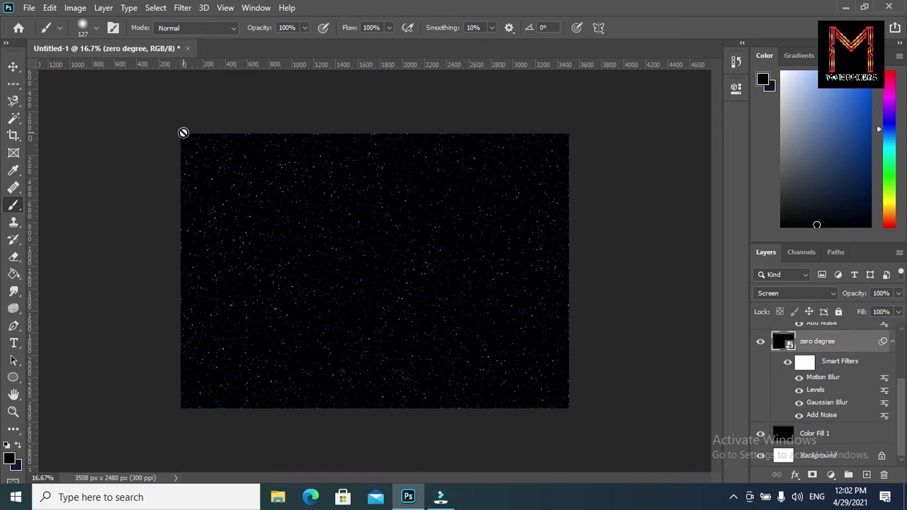
left_click(202, 151)
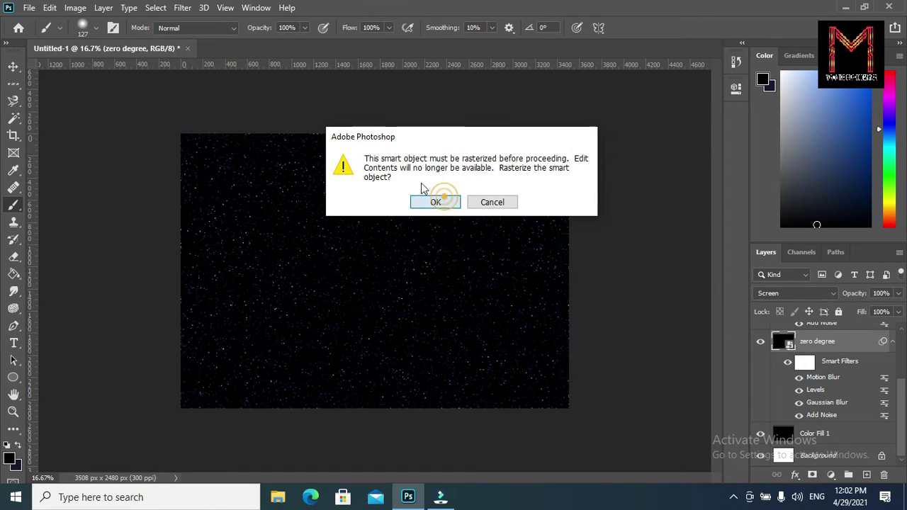
left_click(430, 201)
left_click(181, 135)
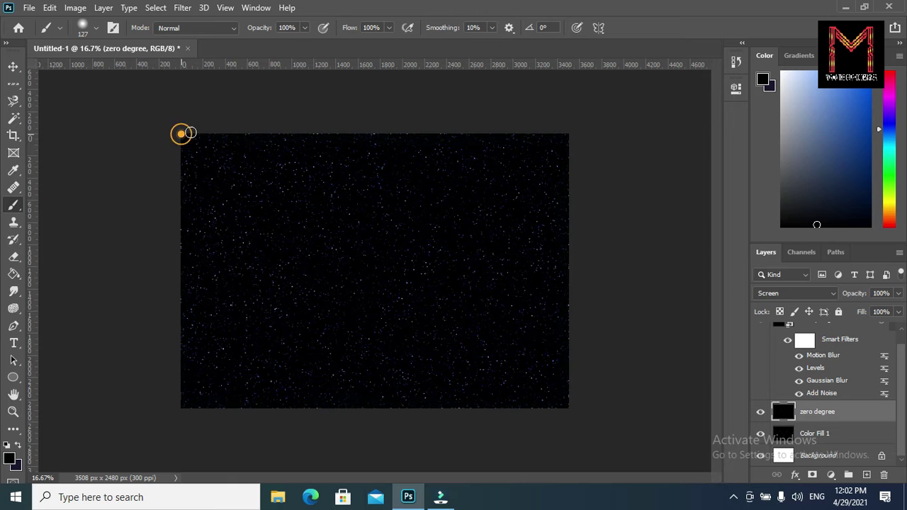
left_click(246, 135)
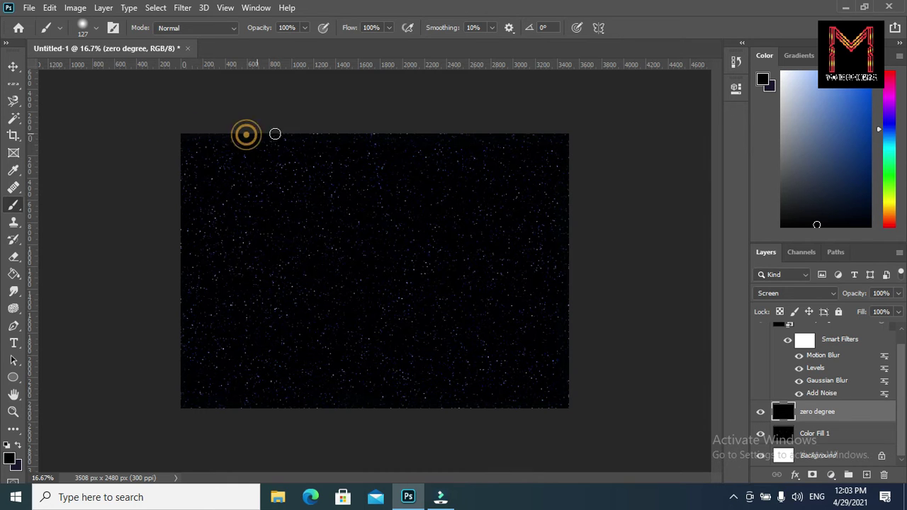
left_click(377, 135)
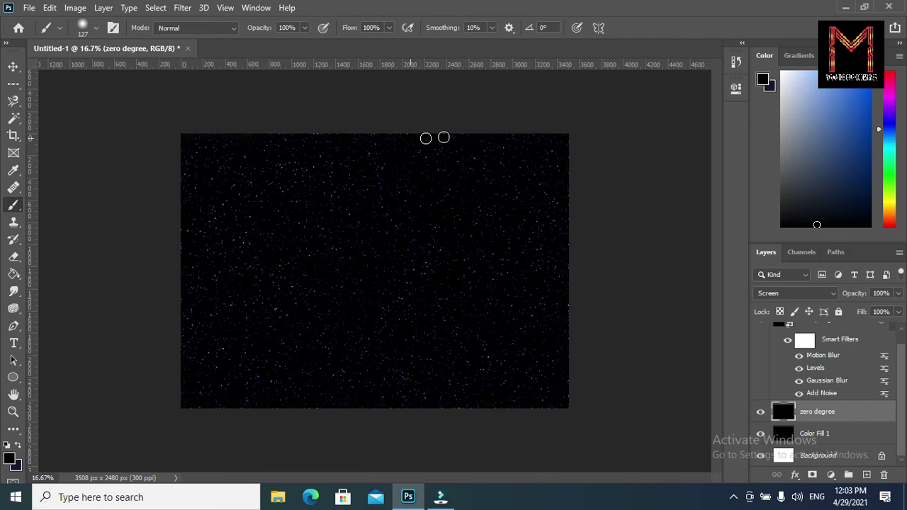
left_click(564, 135)
Enlarge the brush to 259 px and blacken the stars' bottom edge and corners.
left_click(568, 307)
left_click(97, 30)
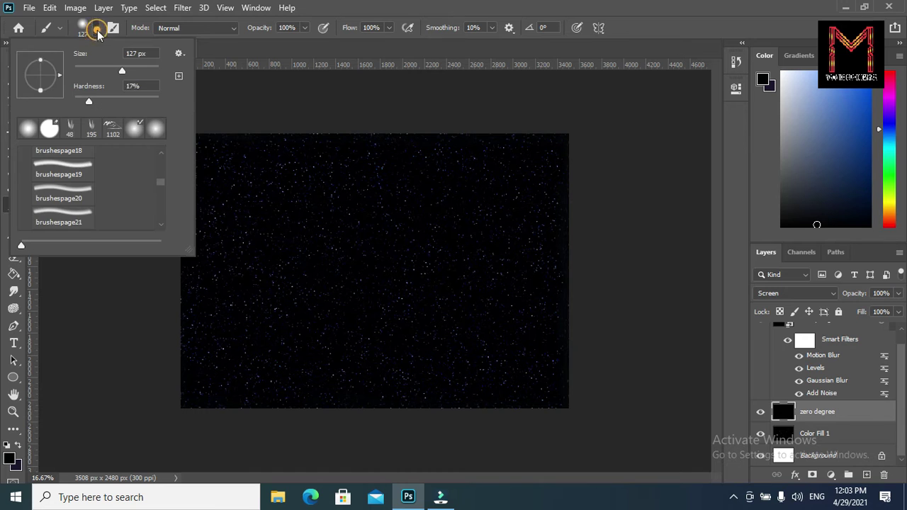
left_click_drag(123, 67, 134, 67)
left_click(568, 413)
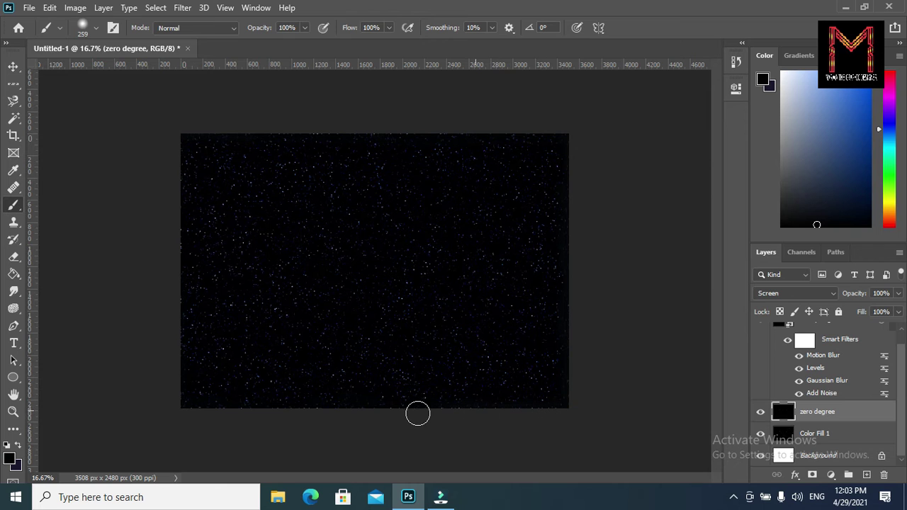
left_click(333, 413)
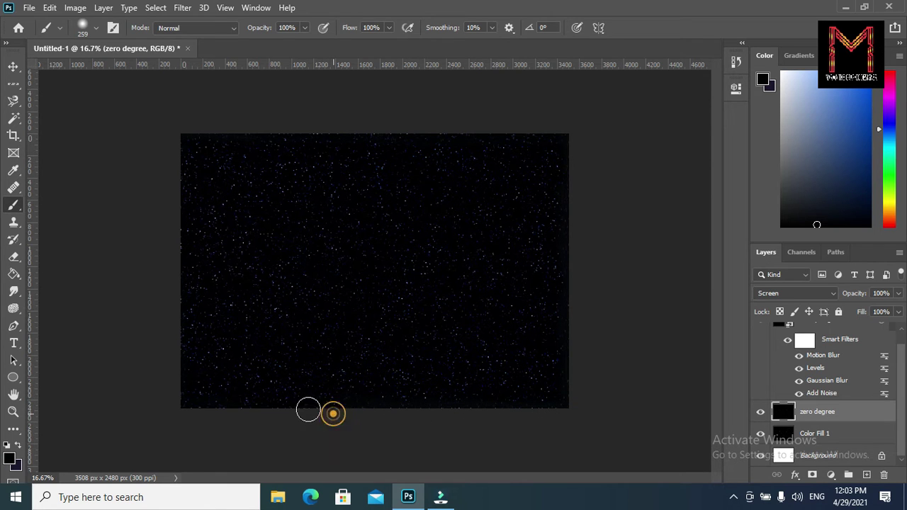
left_click(182, 411)
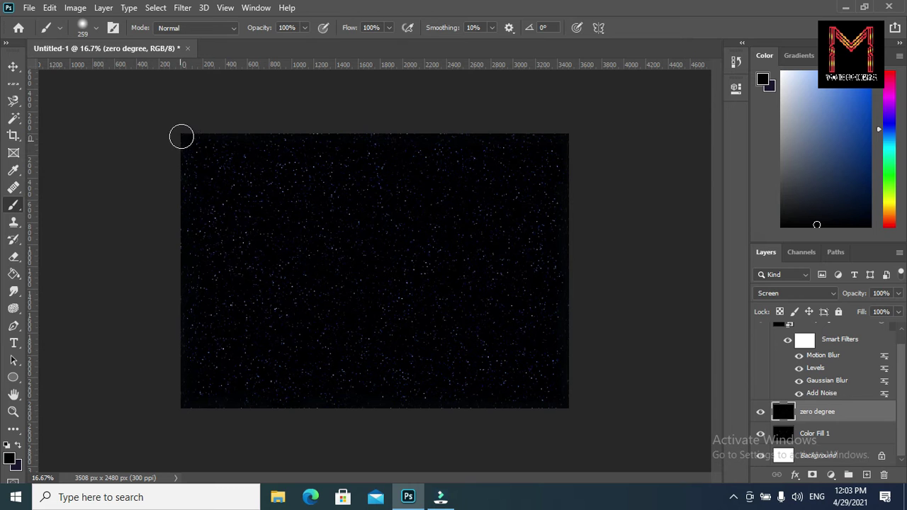
left_click(312, 127)
left_click(814, 326)
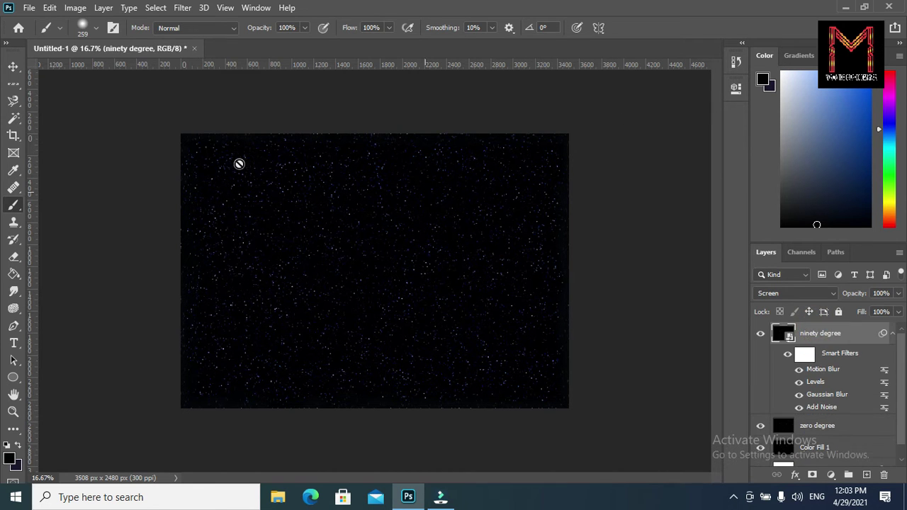
Rasterize the ninety degree layer and paint black along its left and bottom edges.
left_click(188, 140)
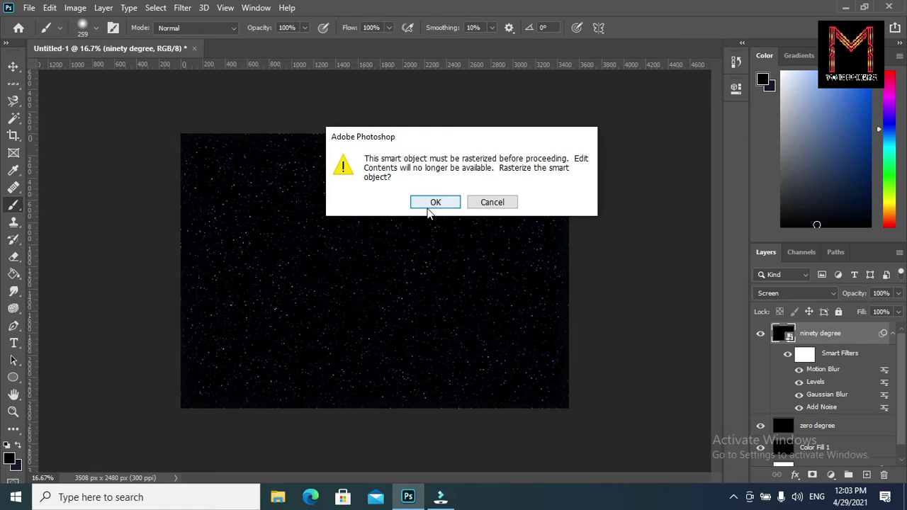
left_click(426, 207)
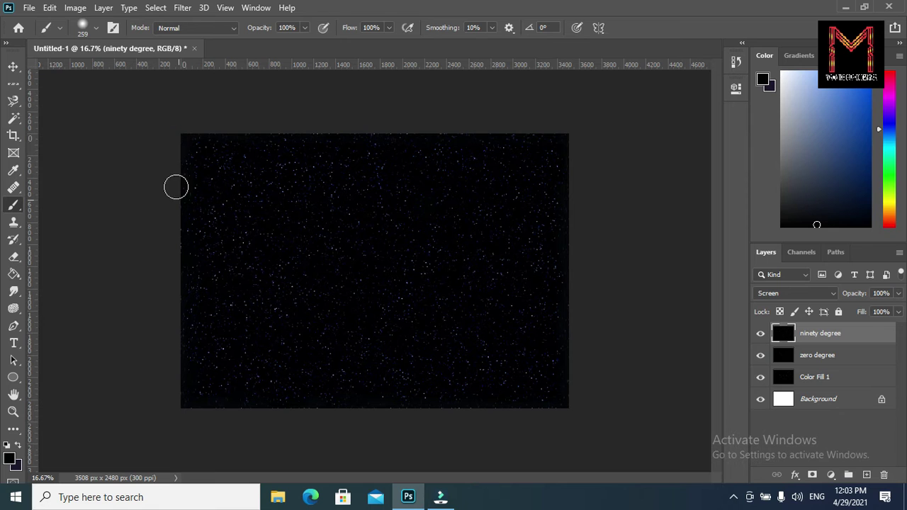
left_click(175, 245)
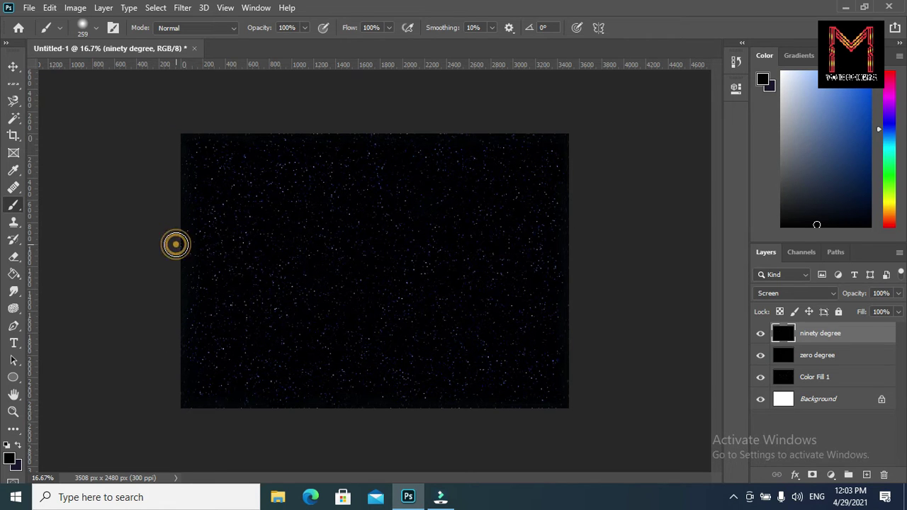
left_click(192, 410)
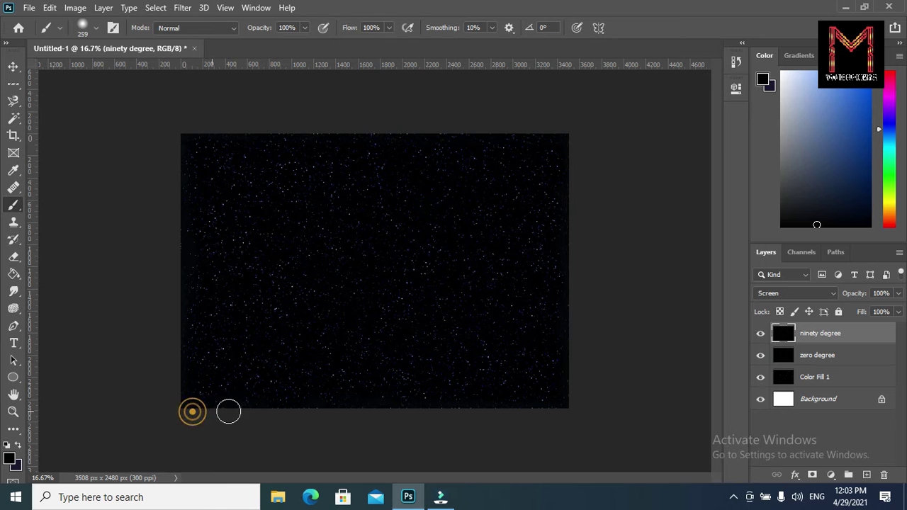
left_click(231, 411)
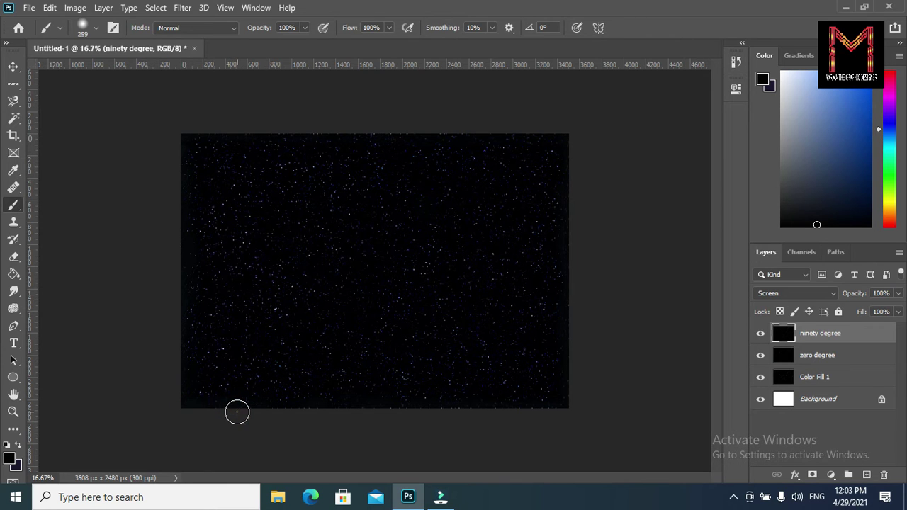
left_click(236, 411)
left_click(278, 412)
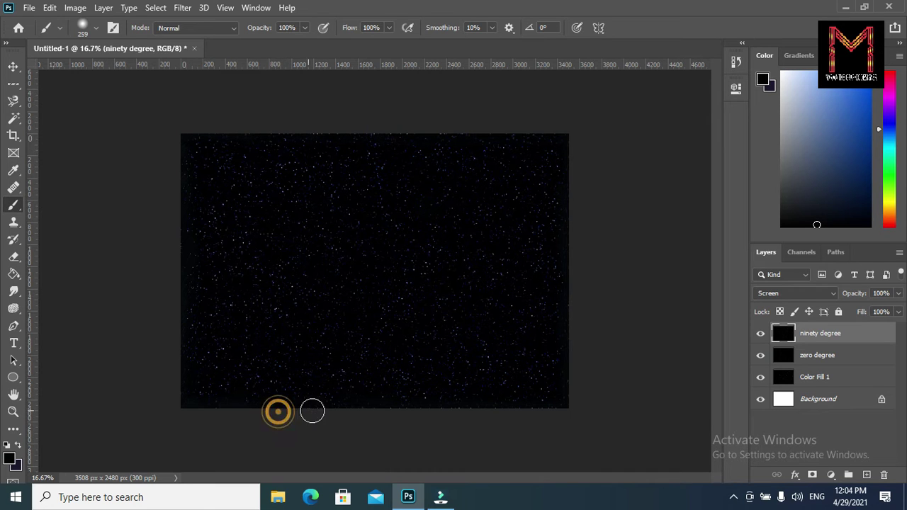
left_click(300, 414)
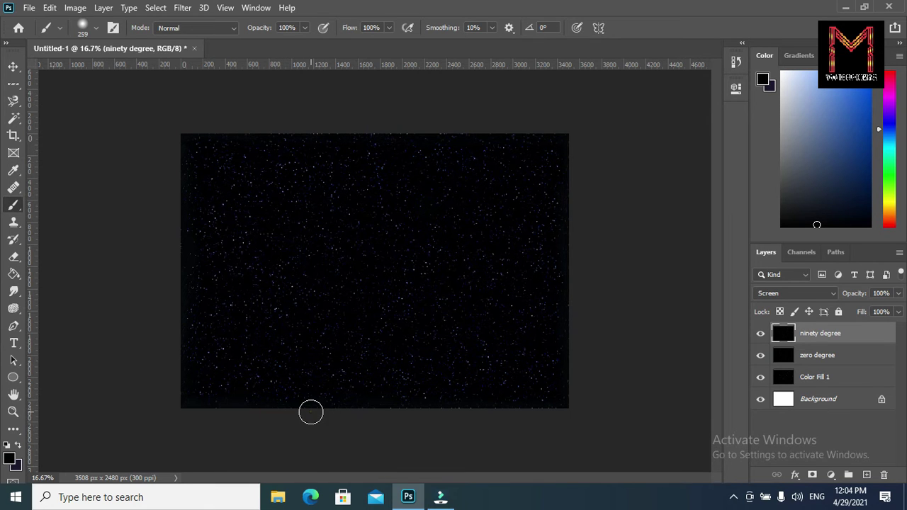
left_click(311, 411)
left_click(354, 410)
left_click(405, 411)
left_click(429, 411)
Paint black along the ninety degree layer's right edge and across its top edge.
left_click(577, 396)
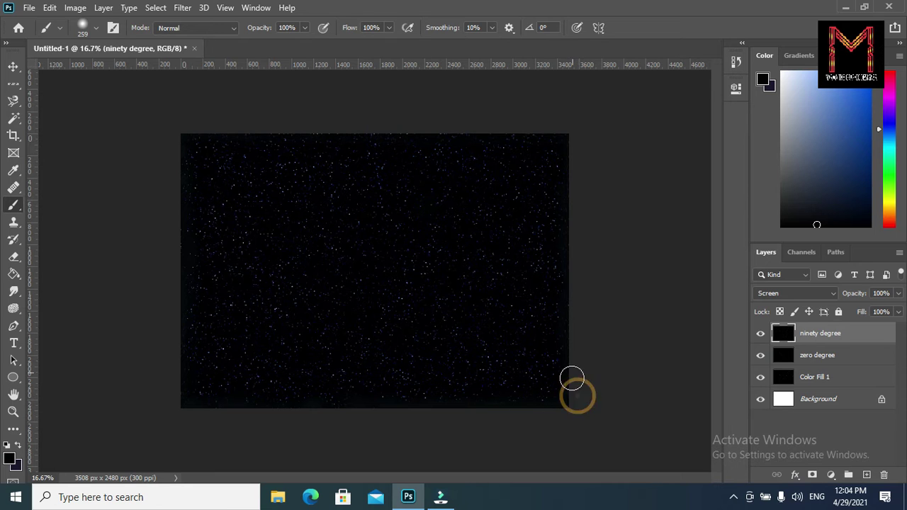
left_click(573, 226)
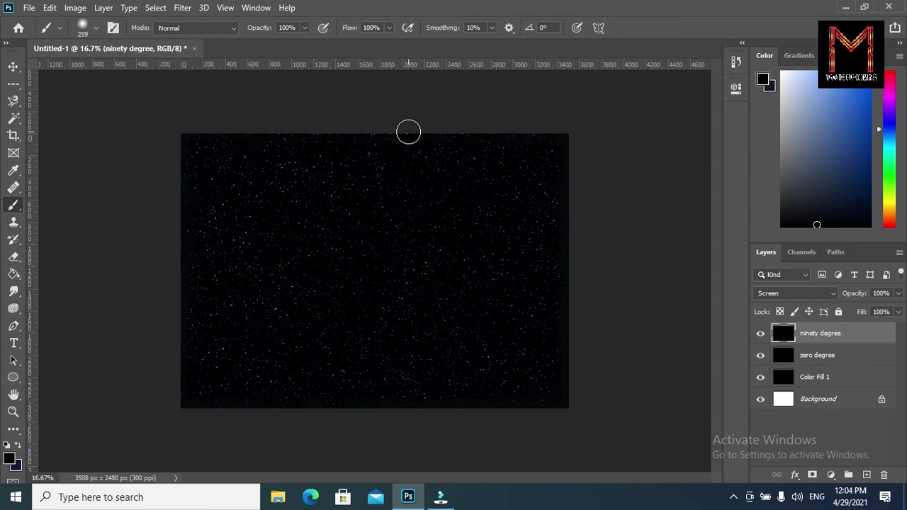
left_click(408, 132)
left_click(391, 131)
left_click(374, 130)
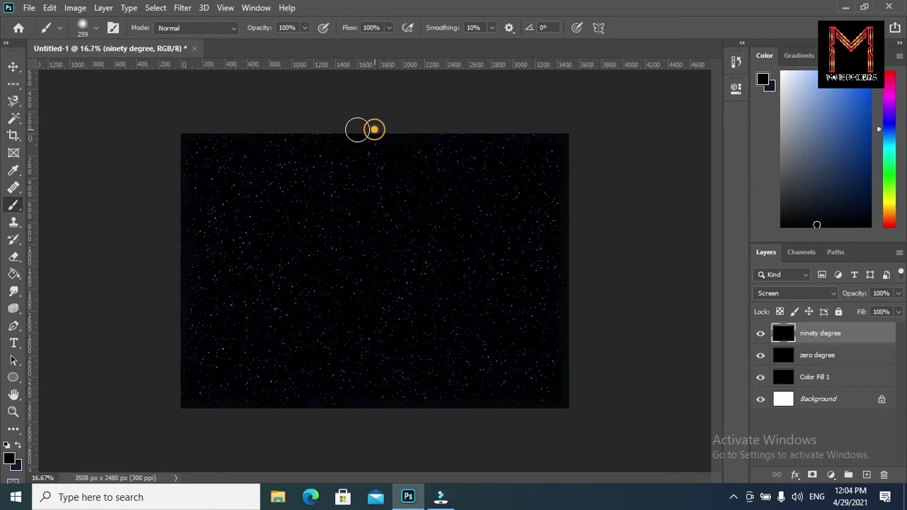
left_click(333, 130)
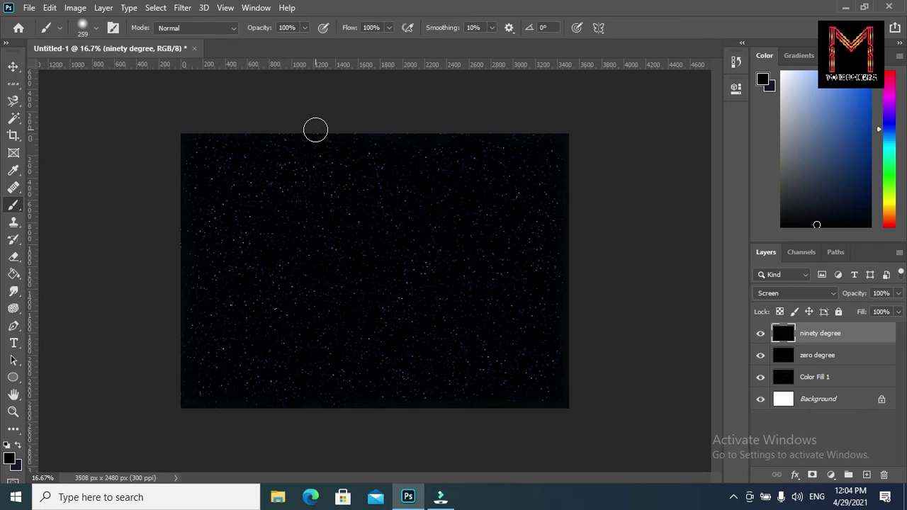
left_click(315, 129)
left_click(292, 129)
left_click(281, 130)
left_click(267, 131)
left_click(243, 130)
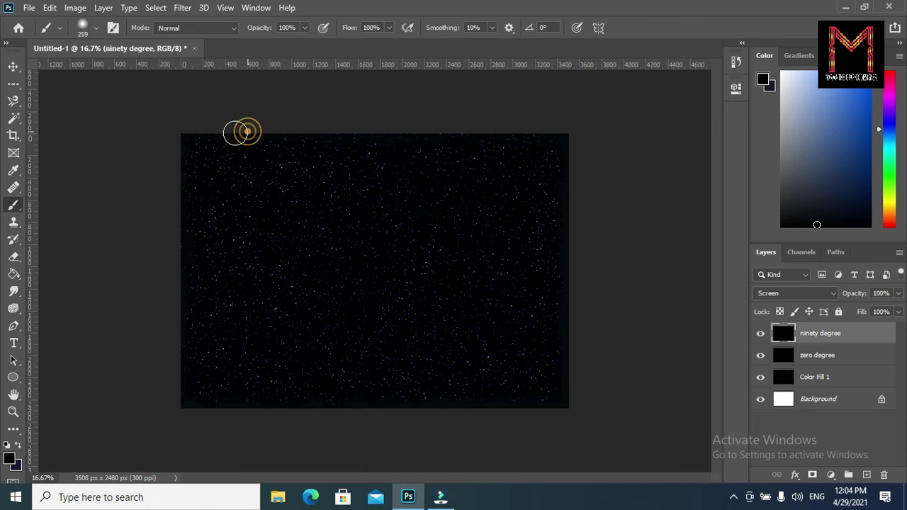
left_click(216, 133)
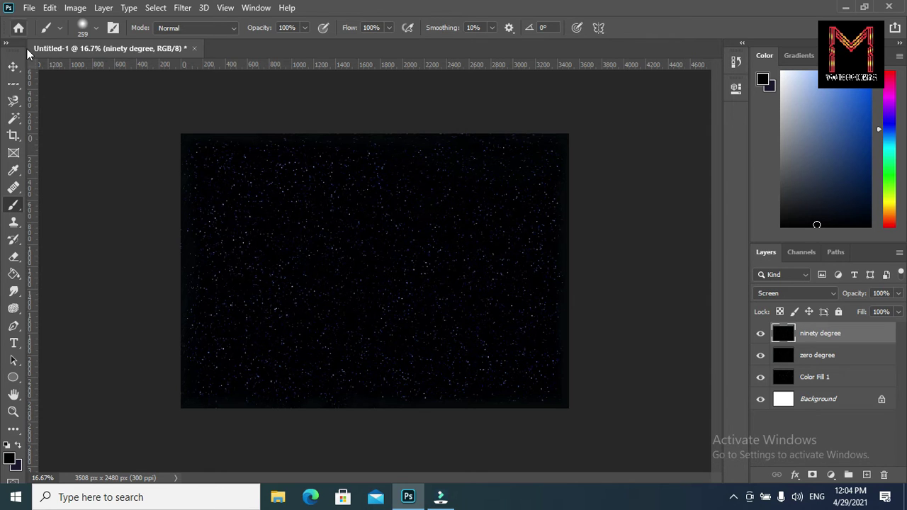
Place Embedded the 5184 alien image from the Desktop and commit it as the top layer.
left_click(13, 66)
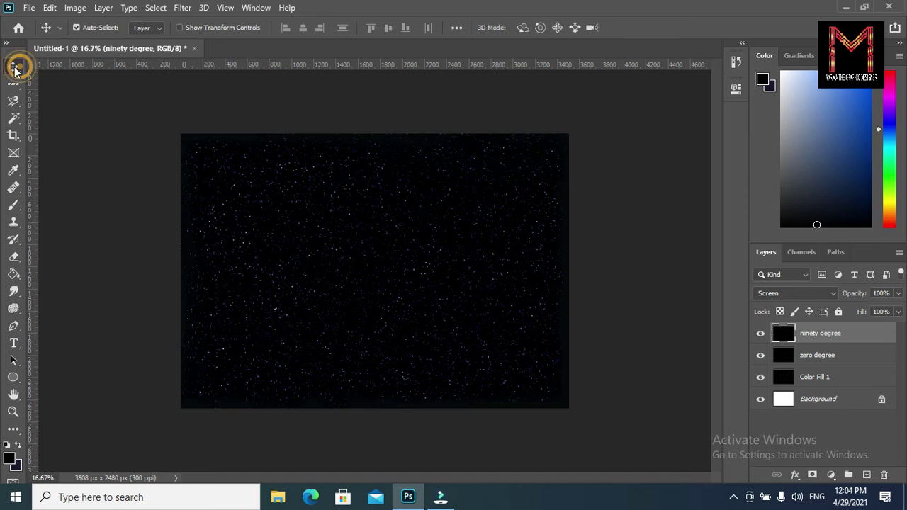
left_click(29, 7)
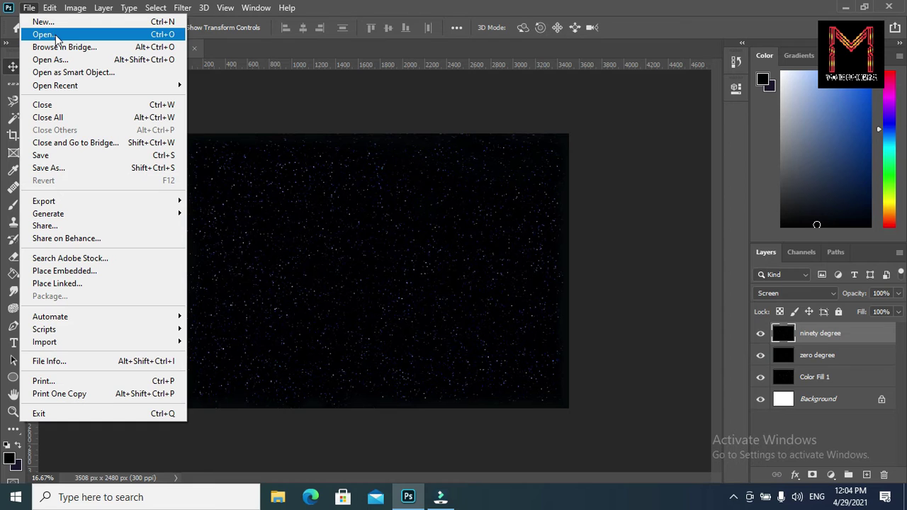
left_click(77, 273)
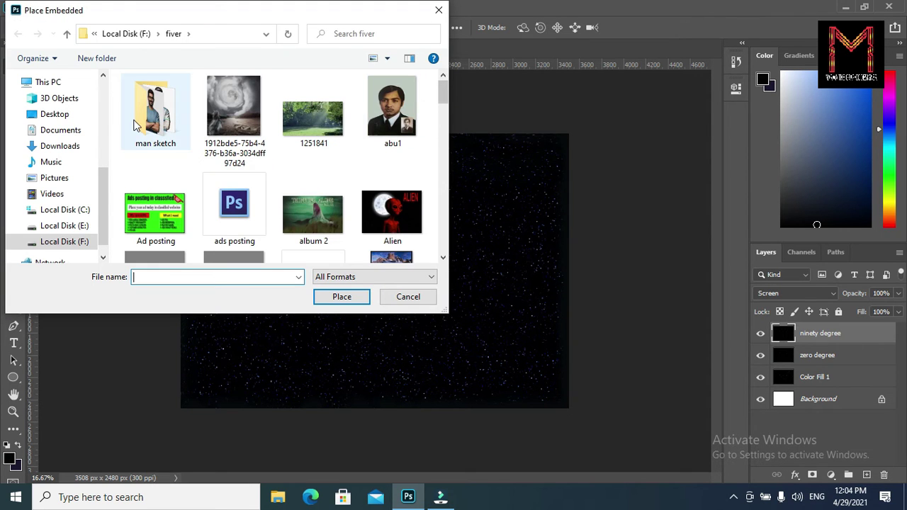
left_click(62, 116)
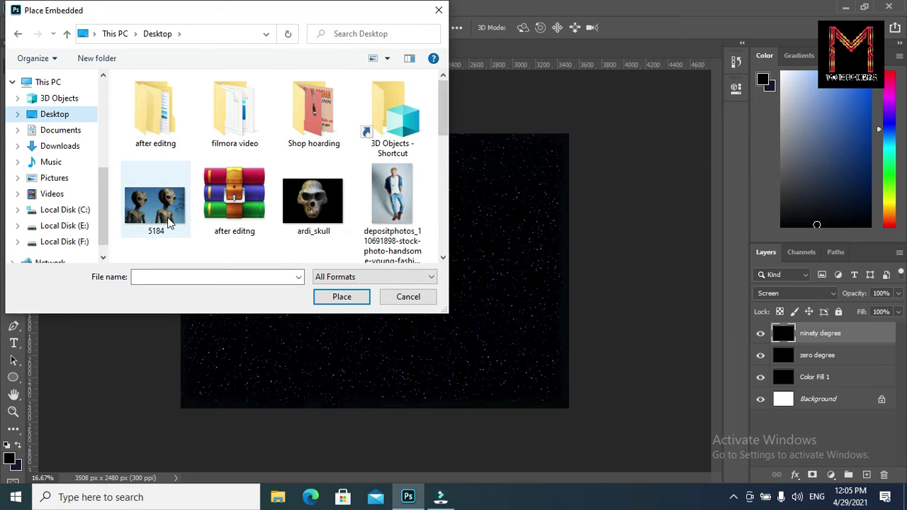
double_click(168, 222)
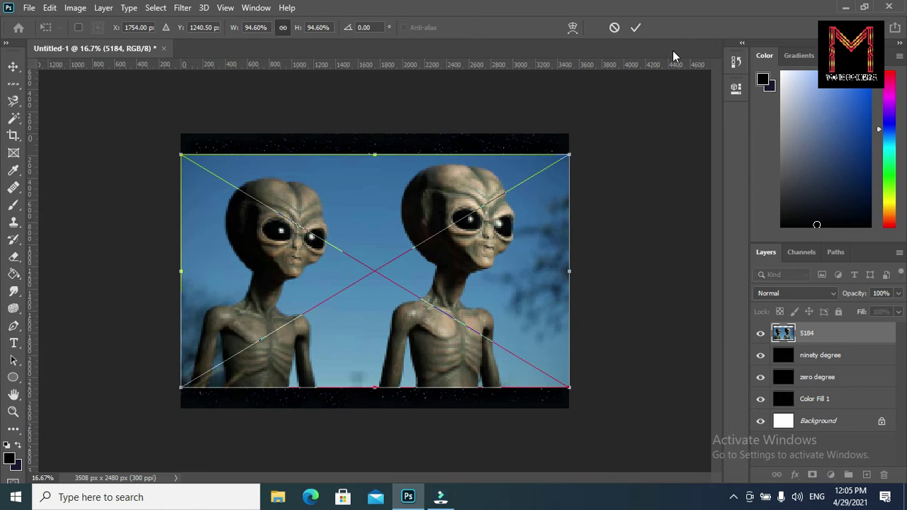
left_click(637, 30)
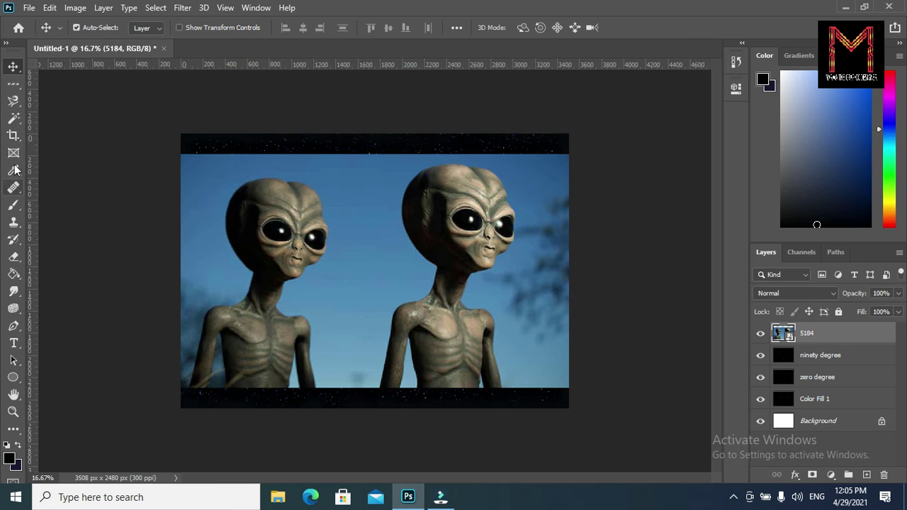
Start a Quick Selection over the right alien's forehead, head and neck.
left_click(13, 123)
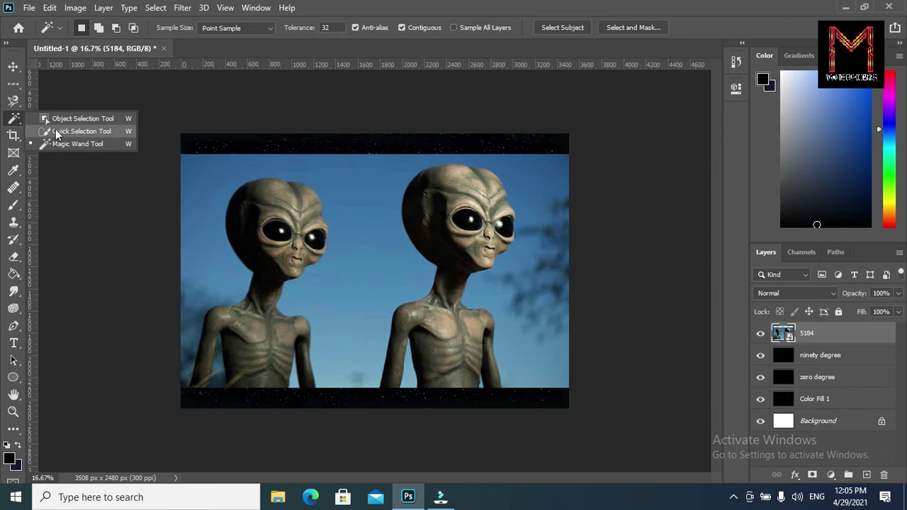
left_click(57, 131)
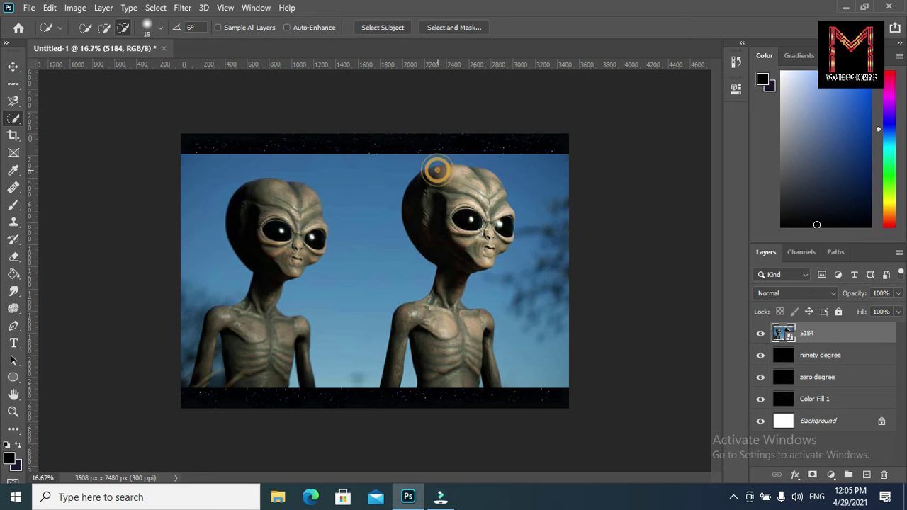
left_click_drag(437, 170, 470, 221)
left_click_drag(473, 262, 461, 278)
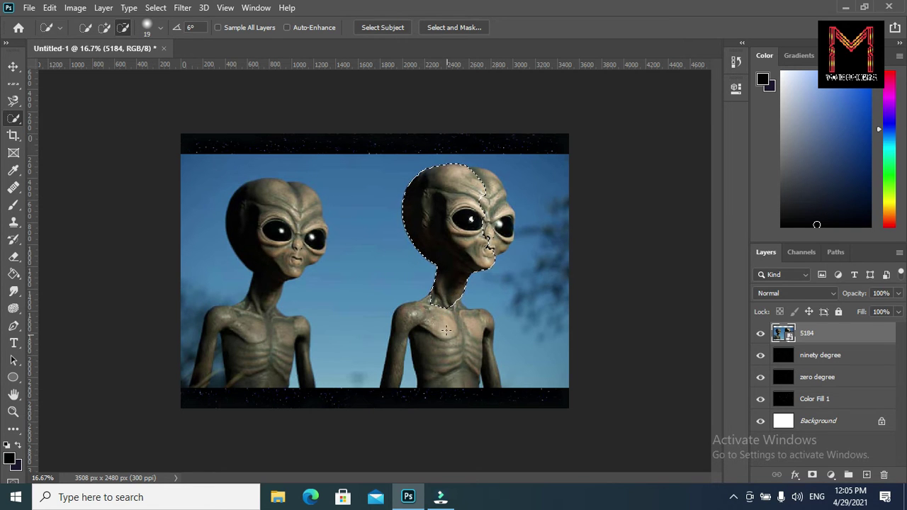
left_click(443, 303)
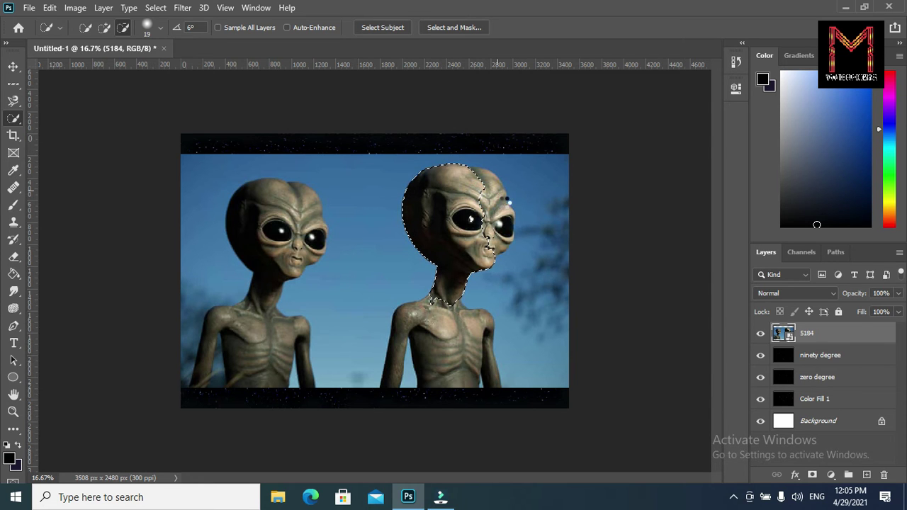
Enlarge the selection brush to 94 px and add the face, eye, shoulders and torso.
left_click(160, 28)
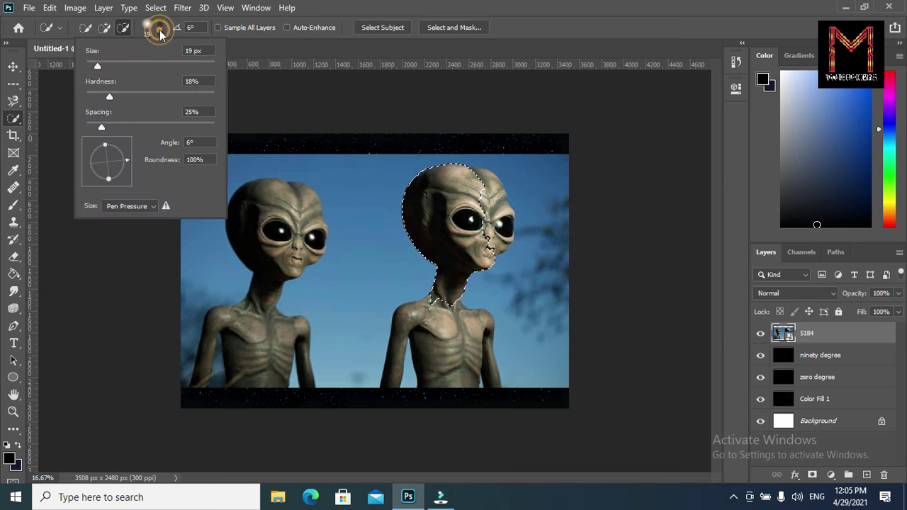
left_click_drag(97, 66, 146, 66)
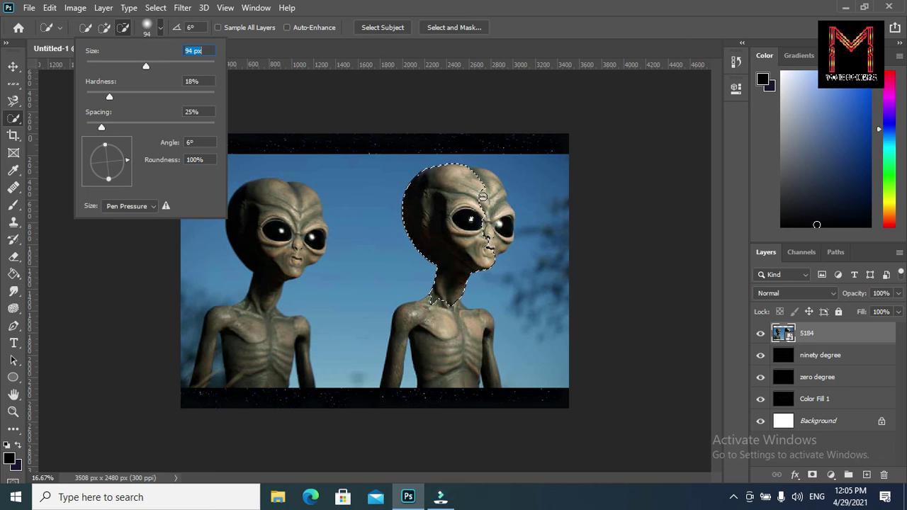
left_click(601, 20)
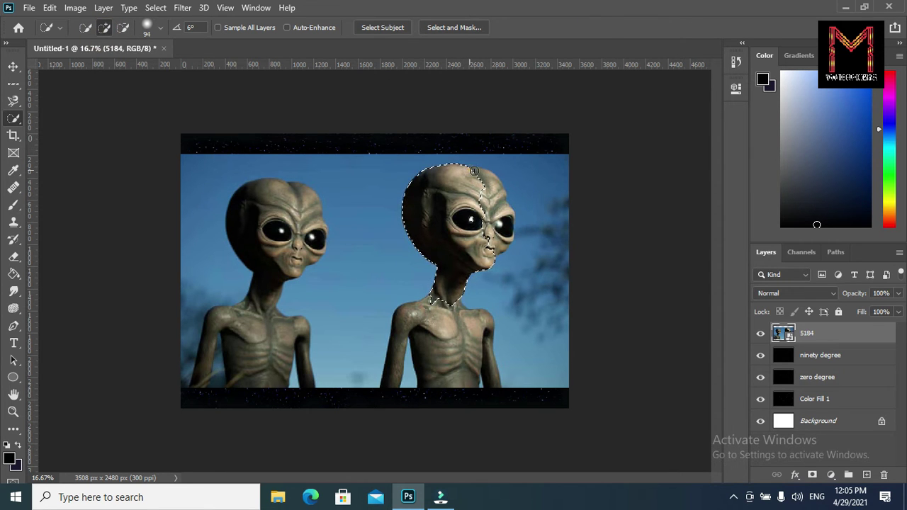
left_click(494, 187)
left_click_drag(494, 187, 504, 234)
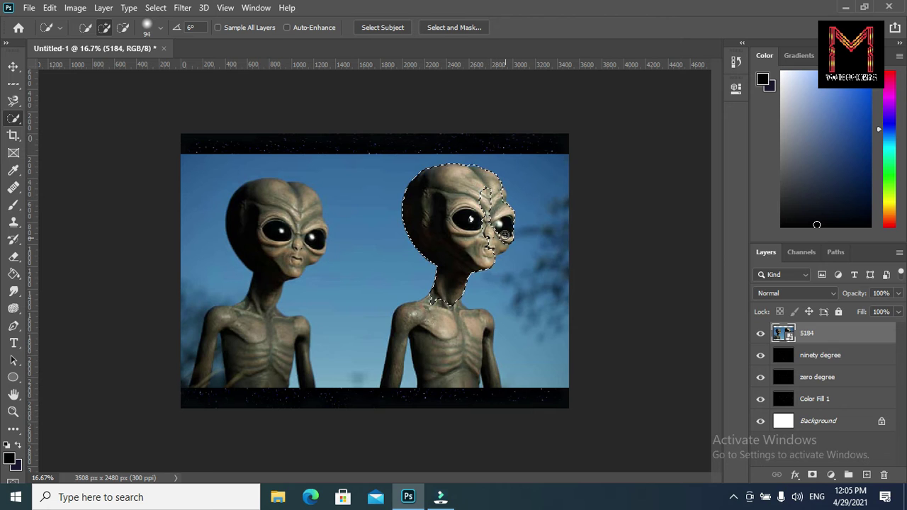
left_click_drag(497, 192, 484, 232)
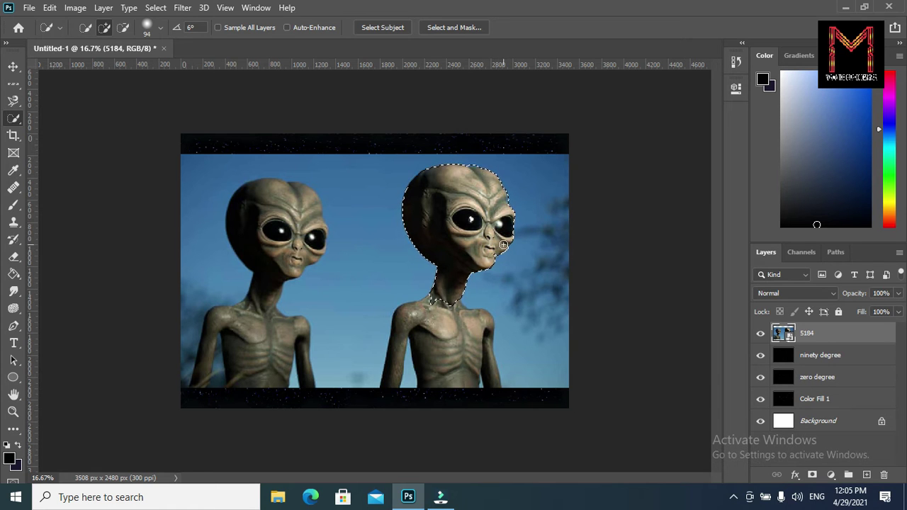
mouse_move(448, 302)
left_mouse_down()
mouse_move(447, 354)
mouse_move(492, 375)
left_mouse_up()
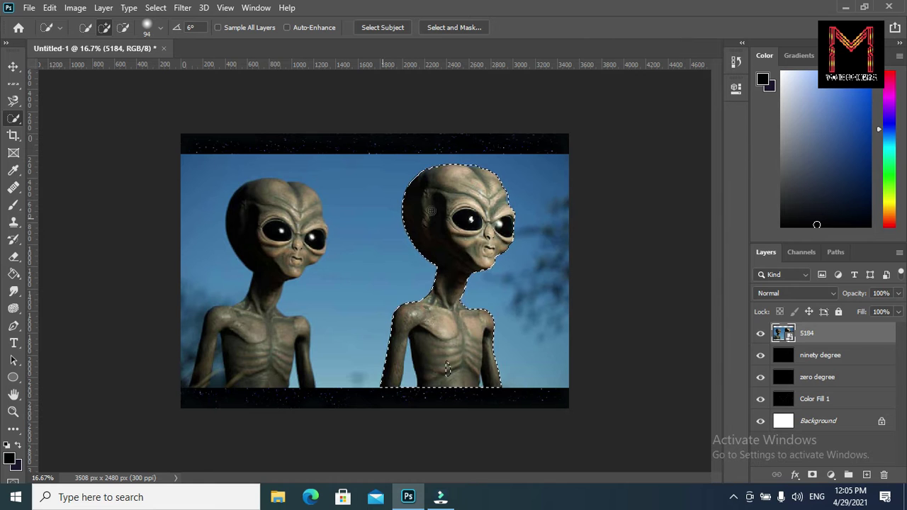
left_click(125, 26)
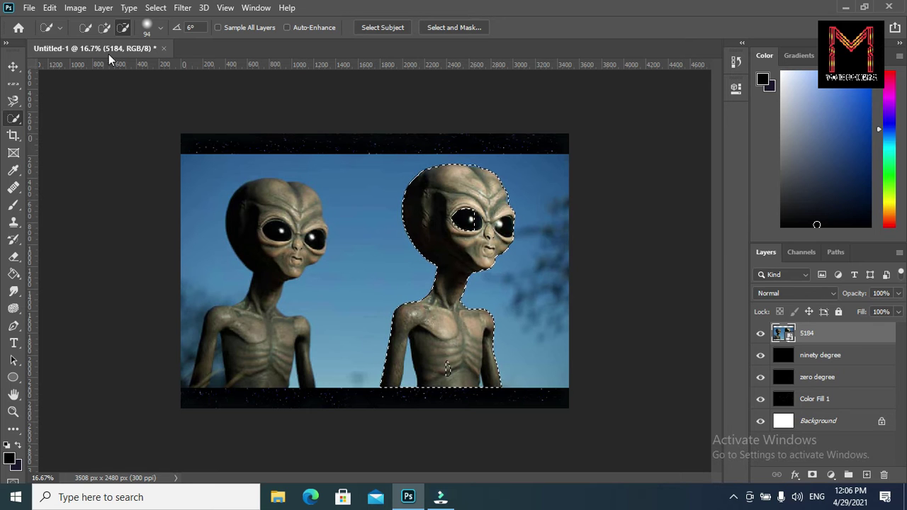
left_click(104, 28)
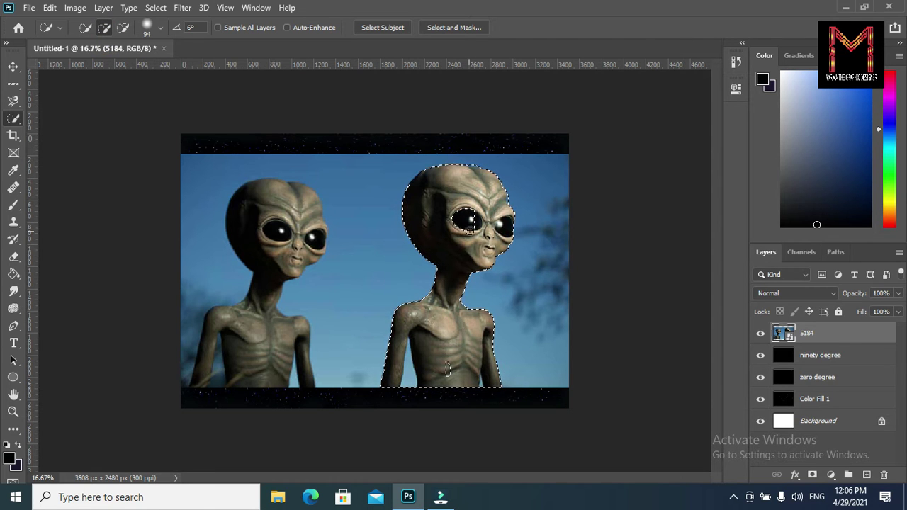
left_click(472, 226)
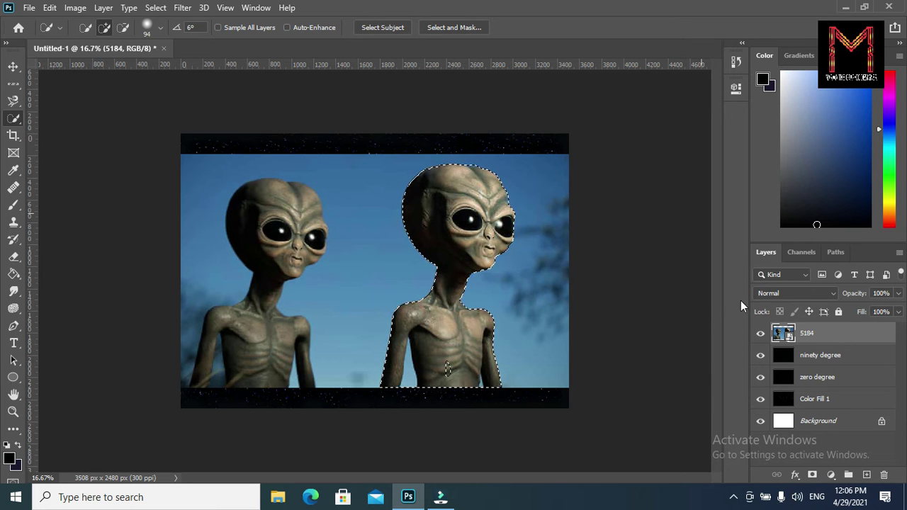
left_click(14, 411)
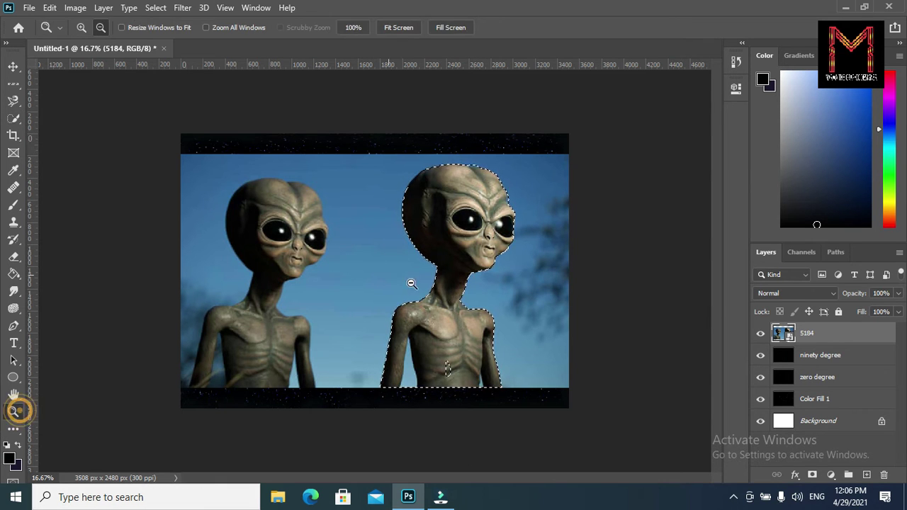
Zoom in on the right alien's head and return to Quick Selection.
left_click(81, 27)
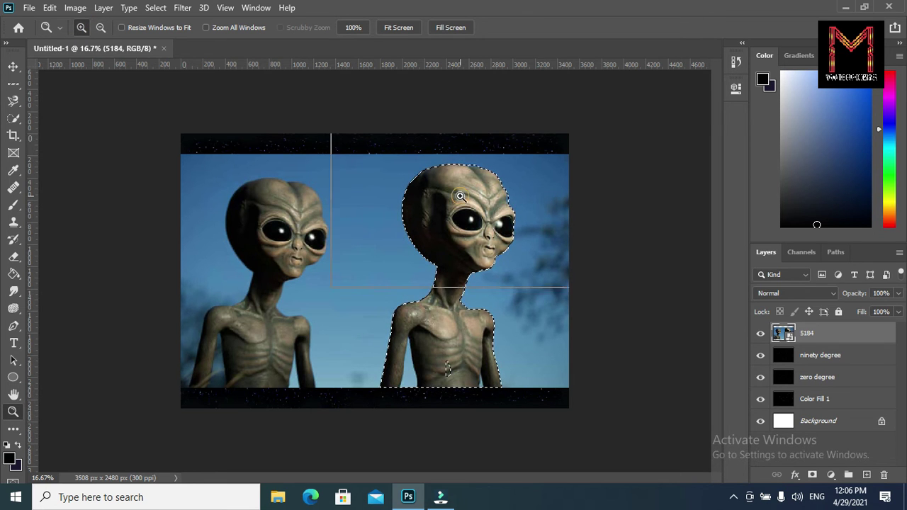
left_click(460, 195)
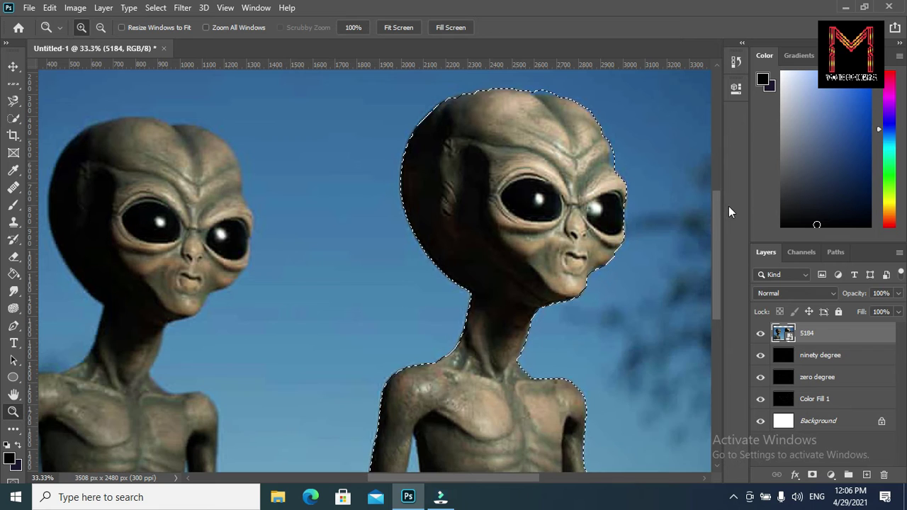
left_click(101, 27)
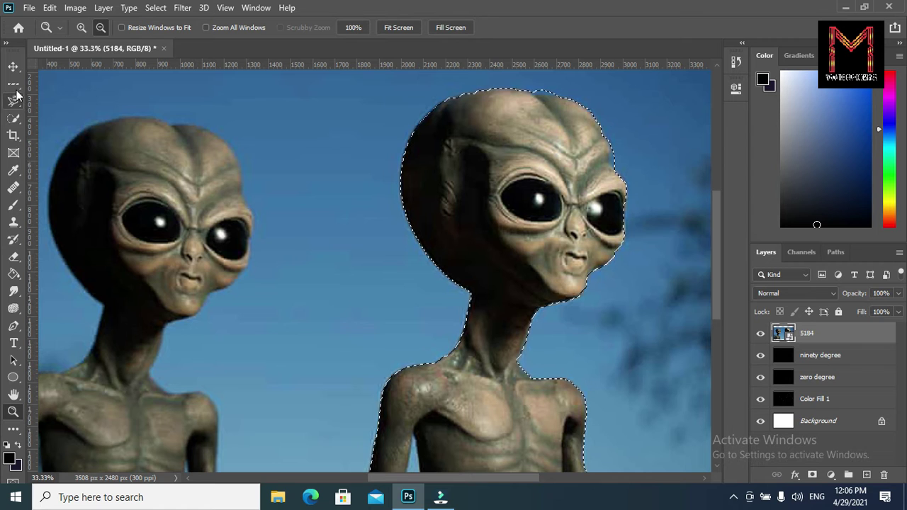
left_click(14, 117)
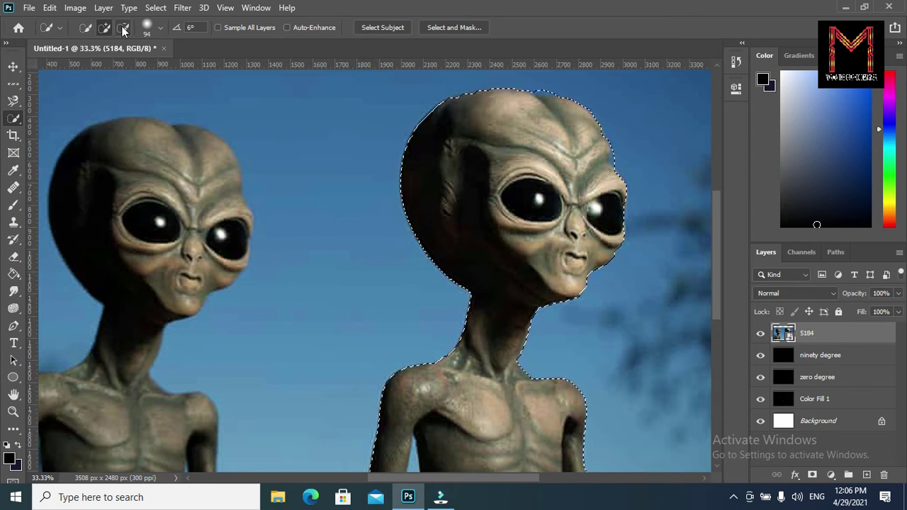
left_click(123, 28)
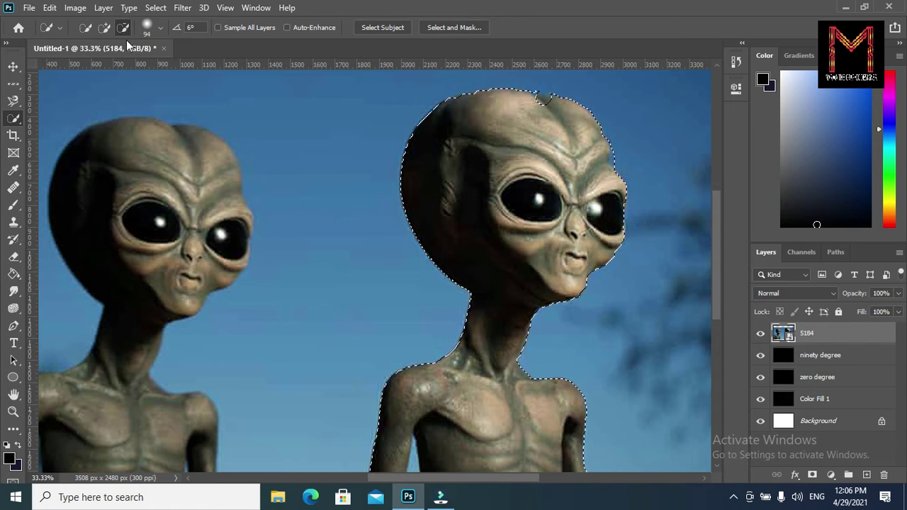
left_click(104, 28)
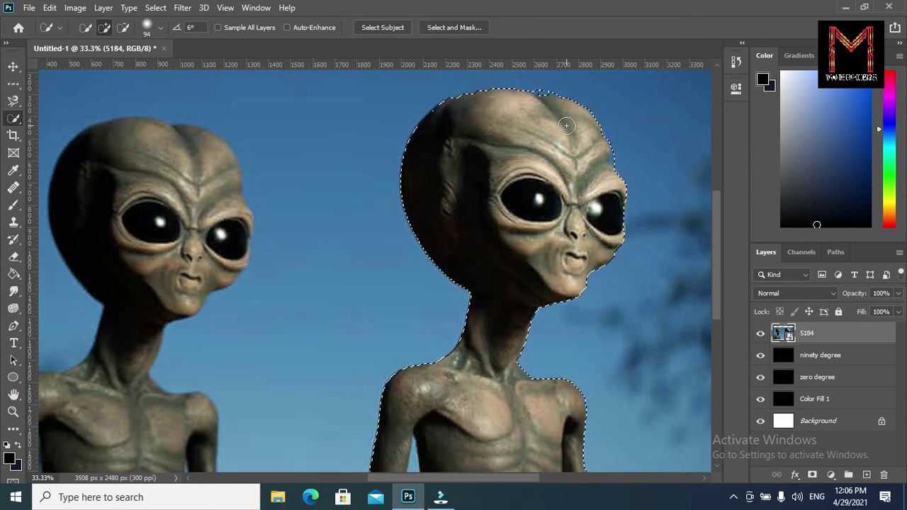
Trim and refill the selection edge so it hugs the top of the head.
left_click(122, 28)
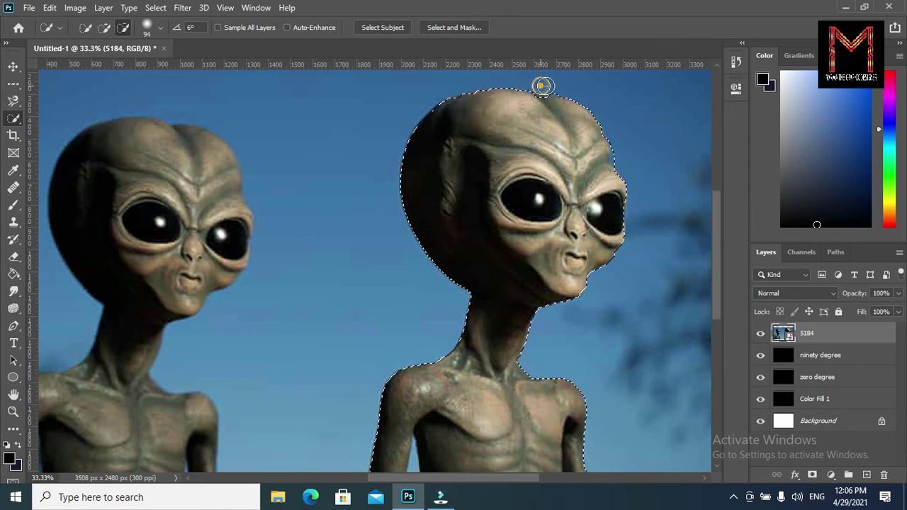
left_click_drag(543, 86, 562, 85)
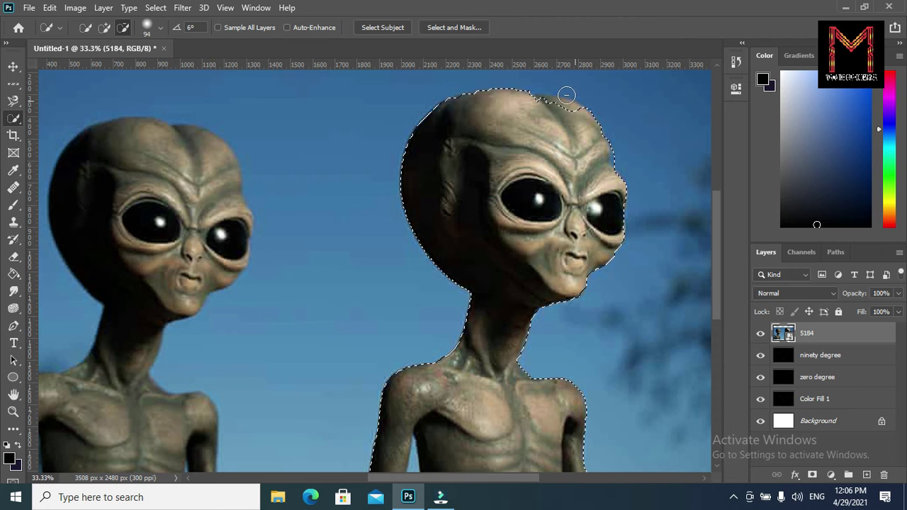
left_click(104, 28)
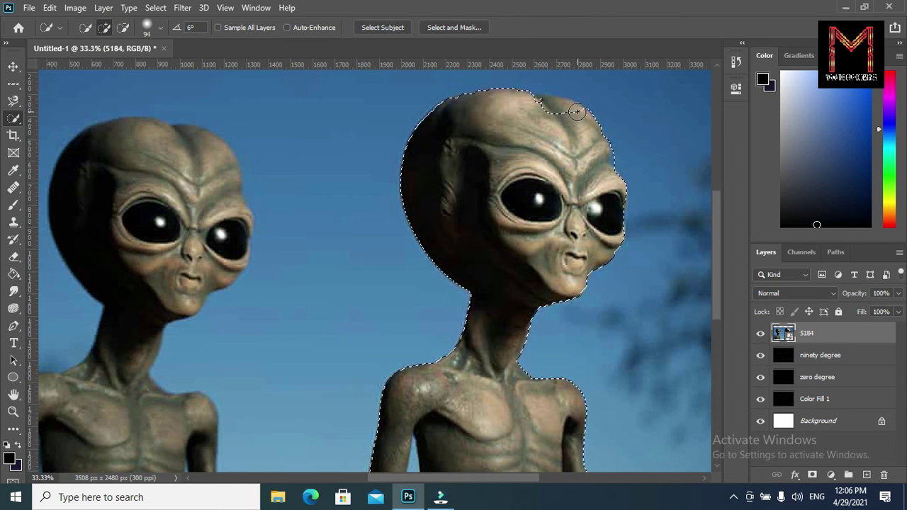
left_click_drag(574, 111, 544, 107)
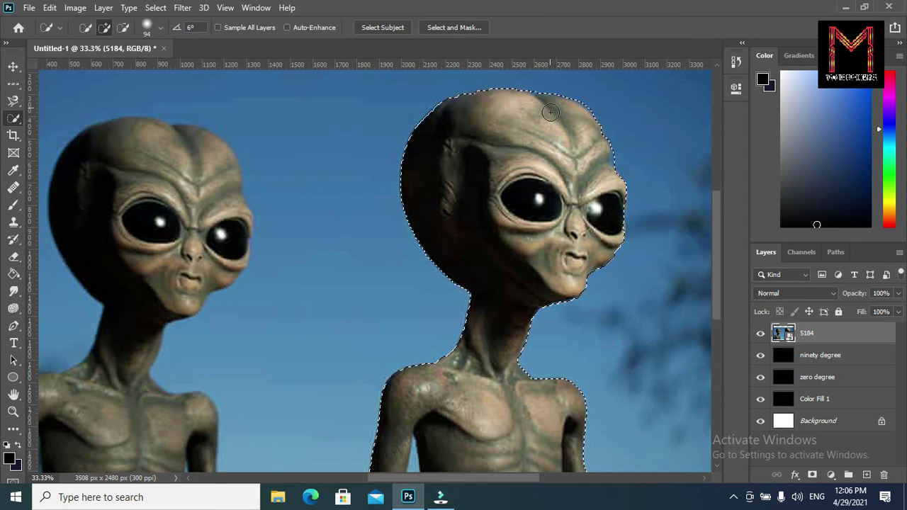
left_click(123, 27)
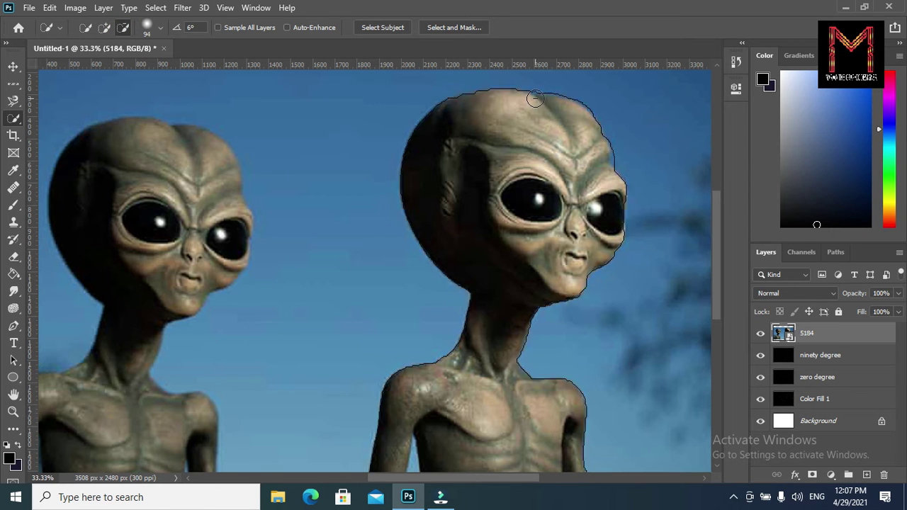
left_click_drag(535, 98, 537, 95)
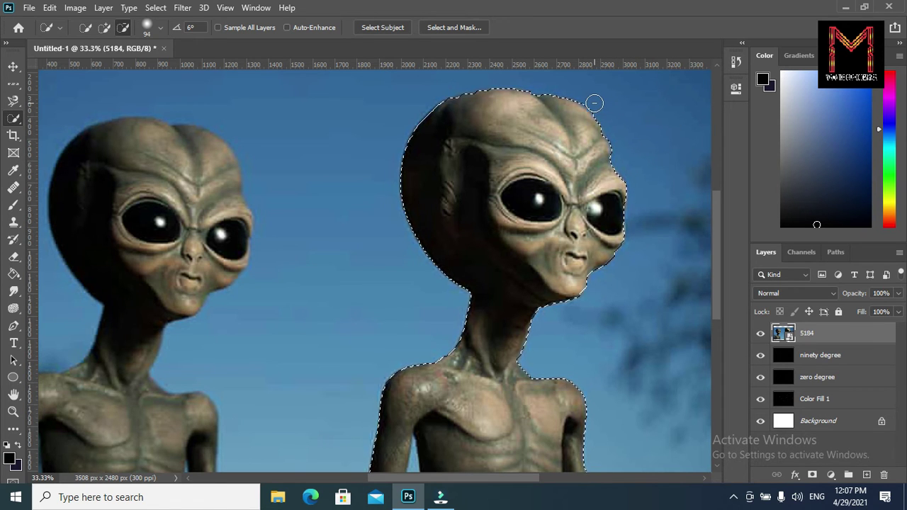
left_click(593, 102)
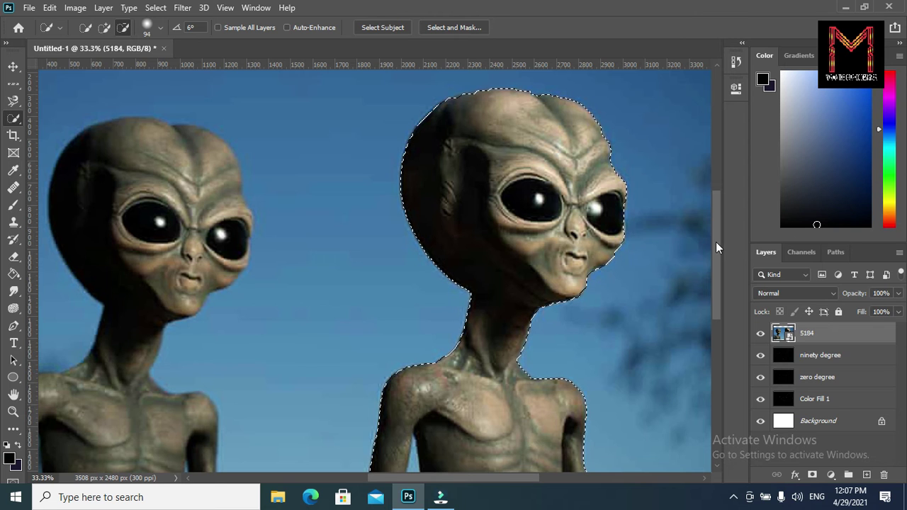
Remove the sky gap between right arm and torso and fix the arm's bottom edge.
mouse_move(715, 247)
left_mouse_down()
mouse_move(727, 333)
mouse_move(724, 306)
left_mouse_up()
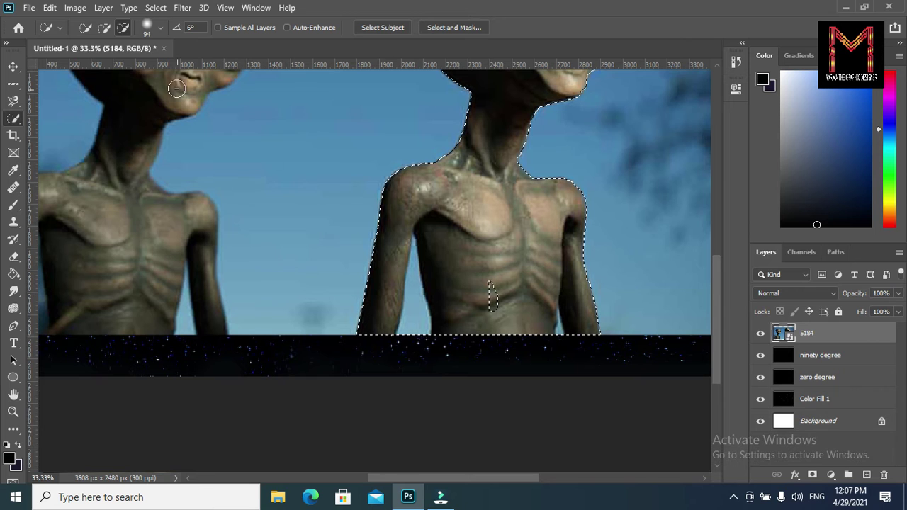
left_click(103, 27)
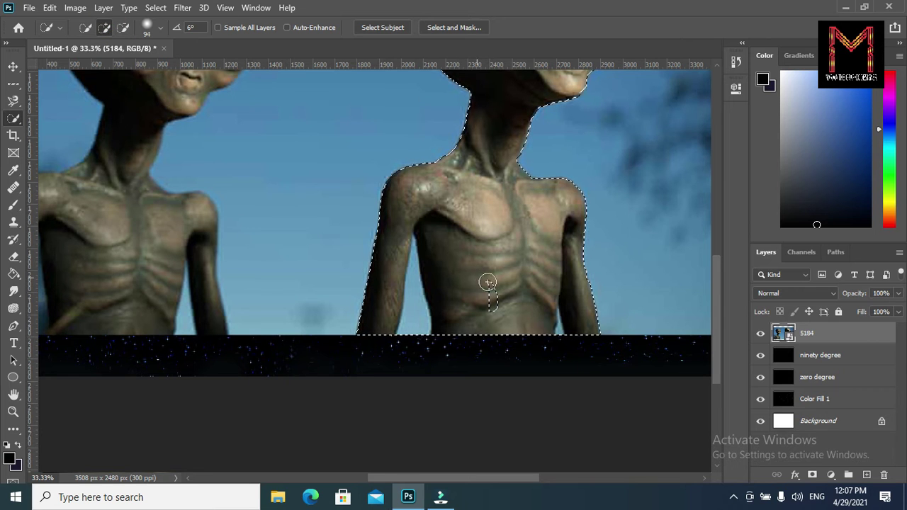
left_click_drag(486, 284, 494, 319)
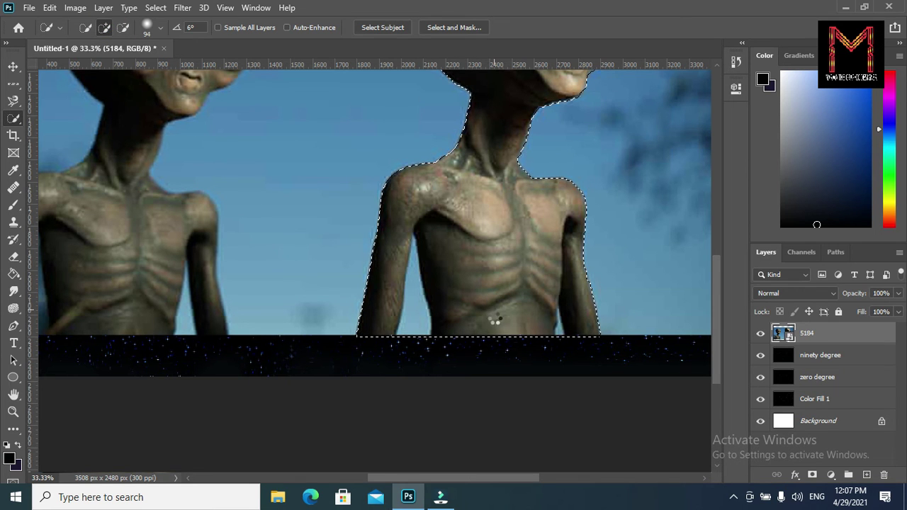
key("ctrl+d")
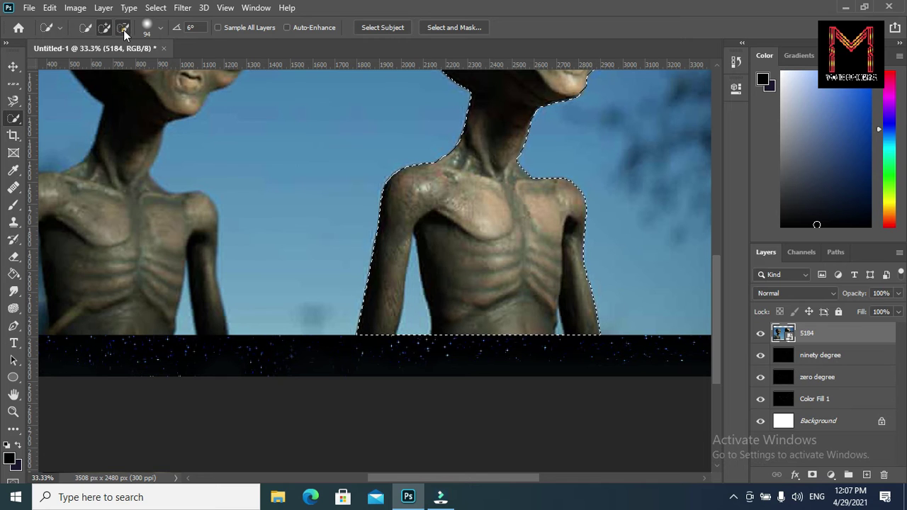
left_click(123, 29)
left_click_drag(411, 325, 415, 311)
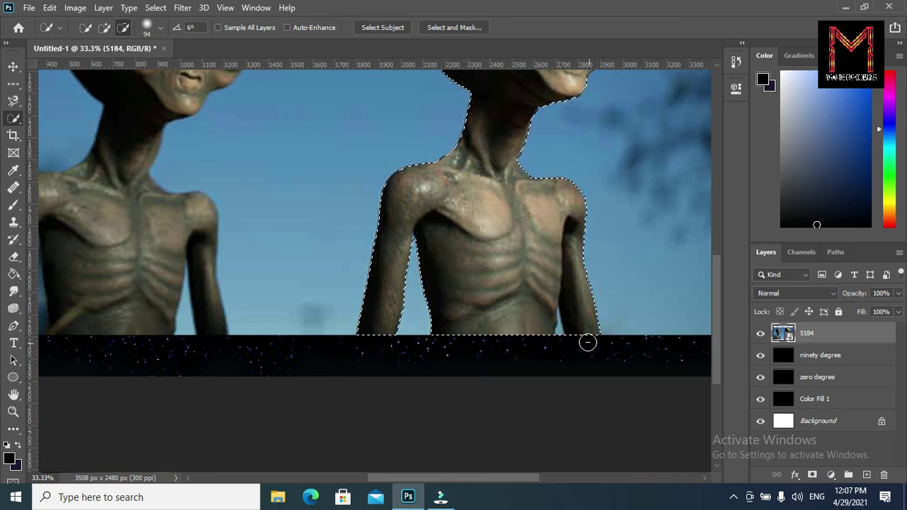
left_click(561, 333)
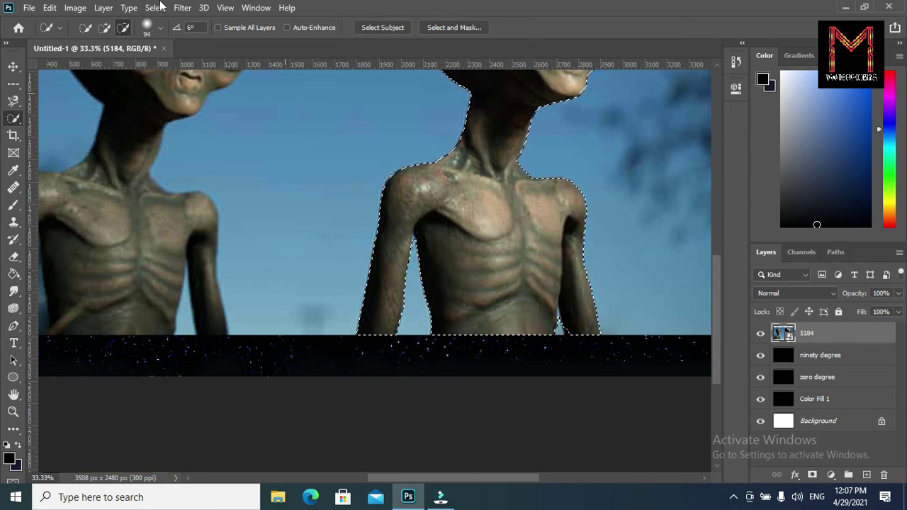
left_click(105, 27)
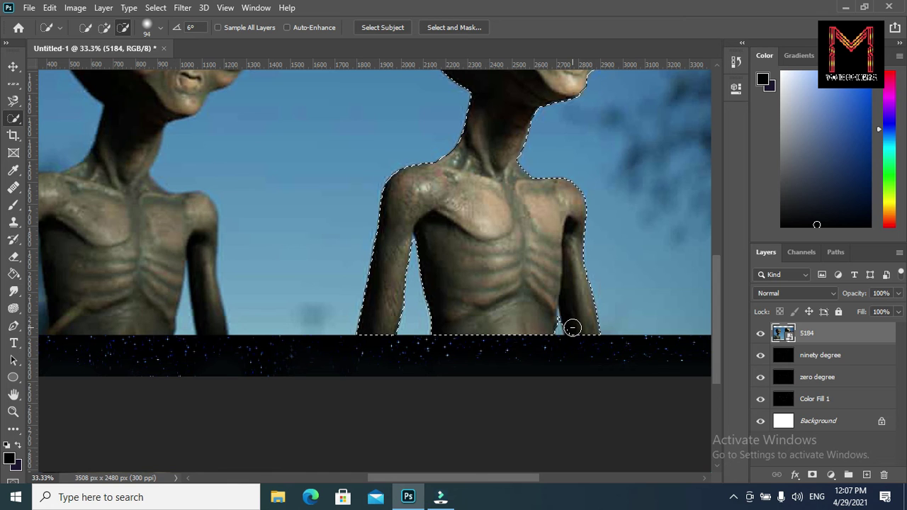
left_click(570, 323)
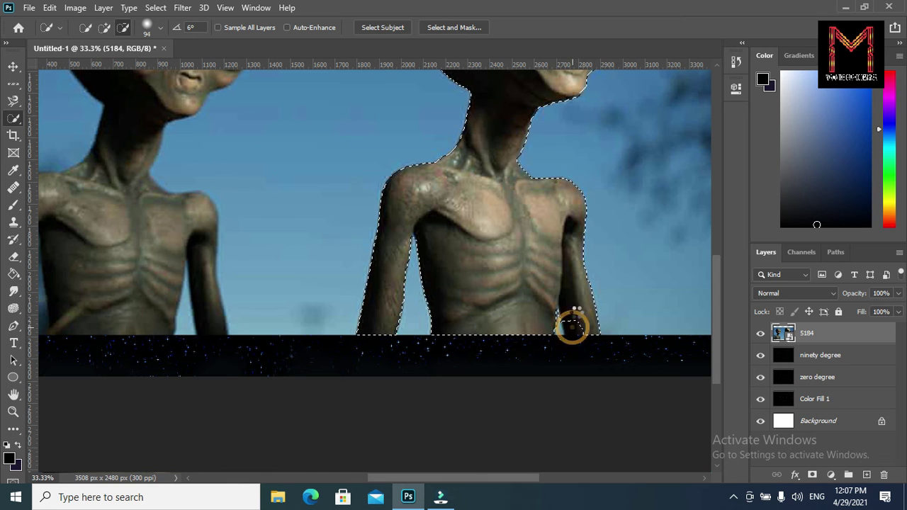
left_click(104, 27)
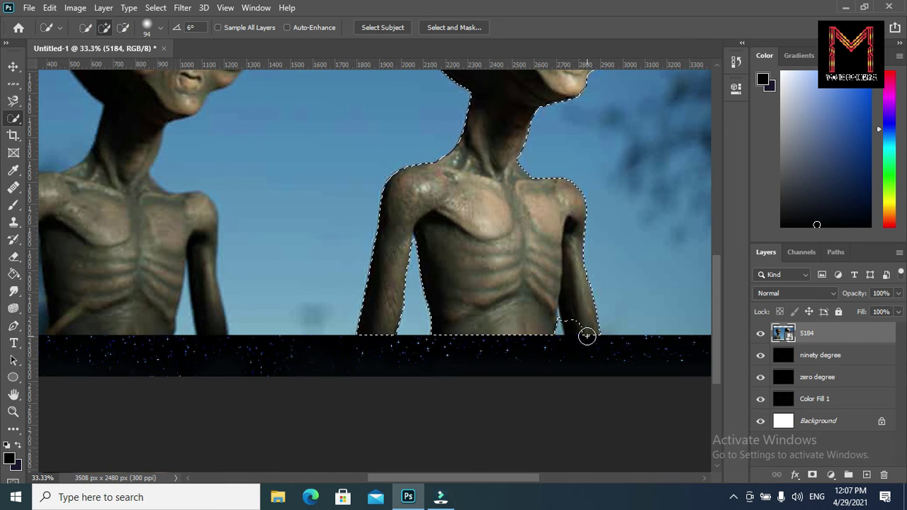
left_click(574, 326)
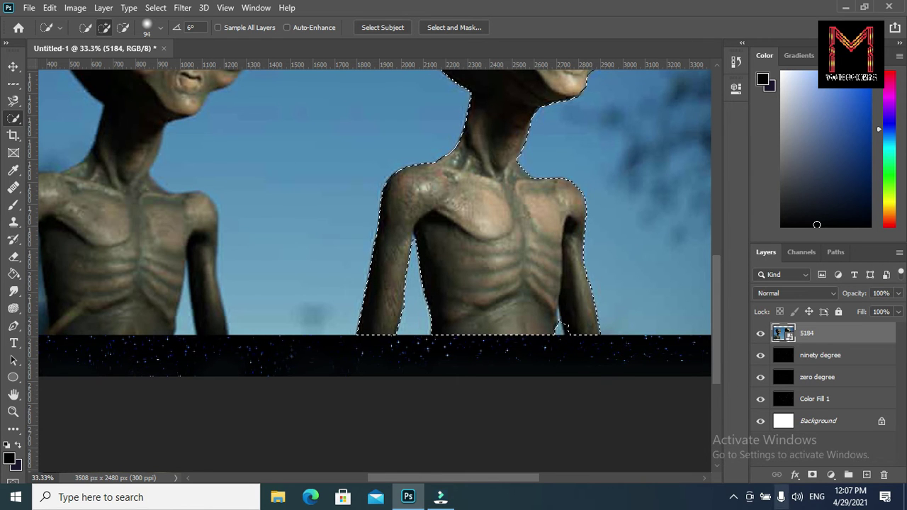
left_click(13, 411)
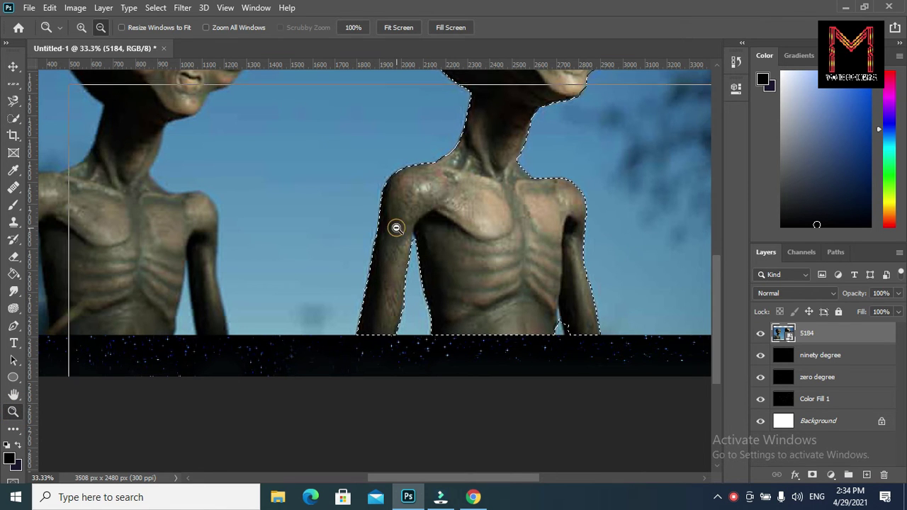
Zoom out and add a layer mask to 5184 from the alien selection.
left_click(397, 228, "alt")
left_click(397, 228, "alt")
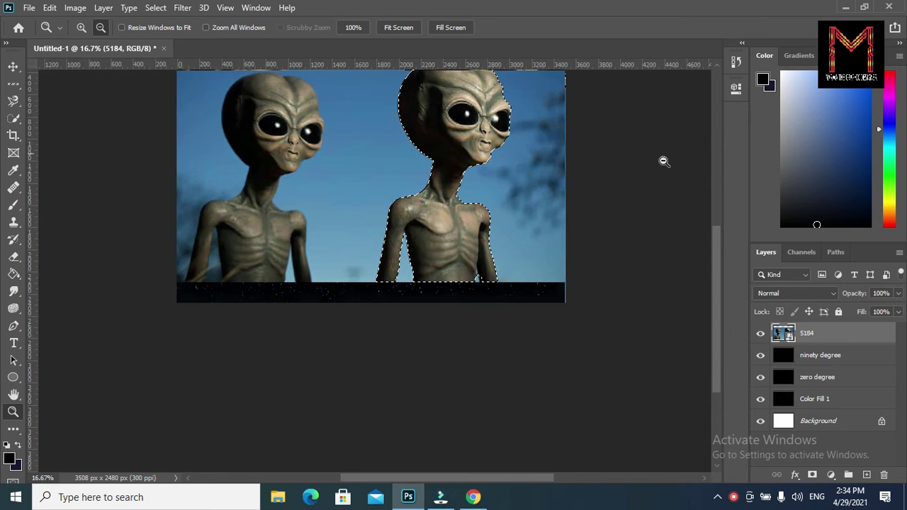
left_click(713, 262)
left_click_drag(713, 259, 716, 218)
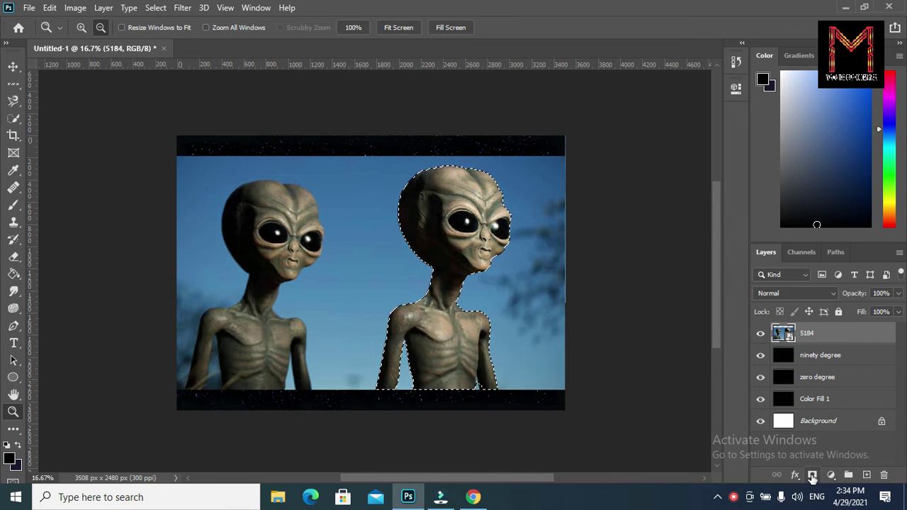
left_click(812, 475)
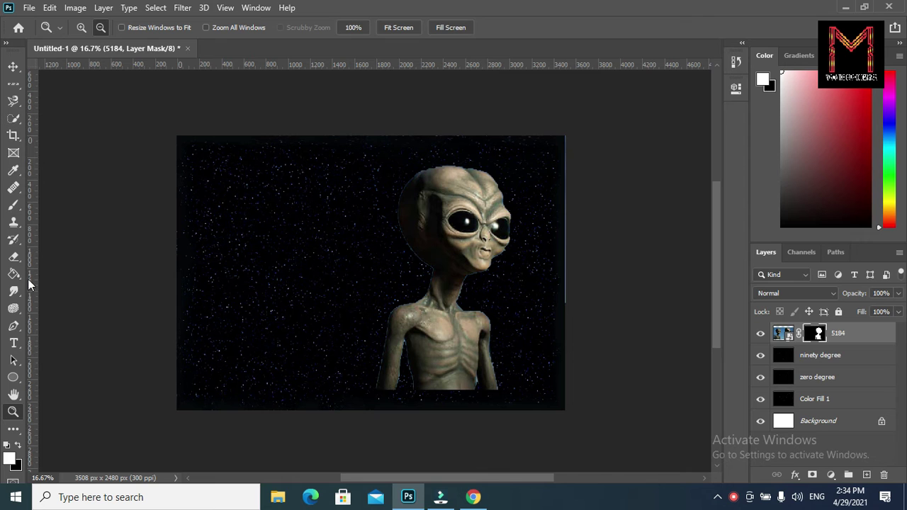
Move the masked alien image 96 px left over the starfield.
left_click(13, 66)
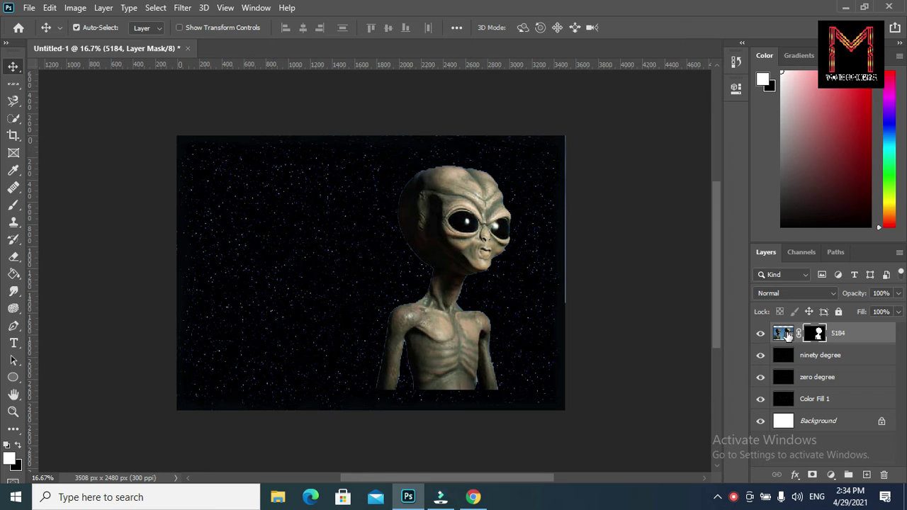
left_click(783, 333)
mouse_move(450, 235)
left_mouse_down()
mouse_move(381, 273)
mouse_move(380, 298)
mouse_move(394, 297)
left_mouse_up()
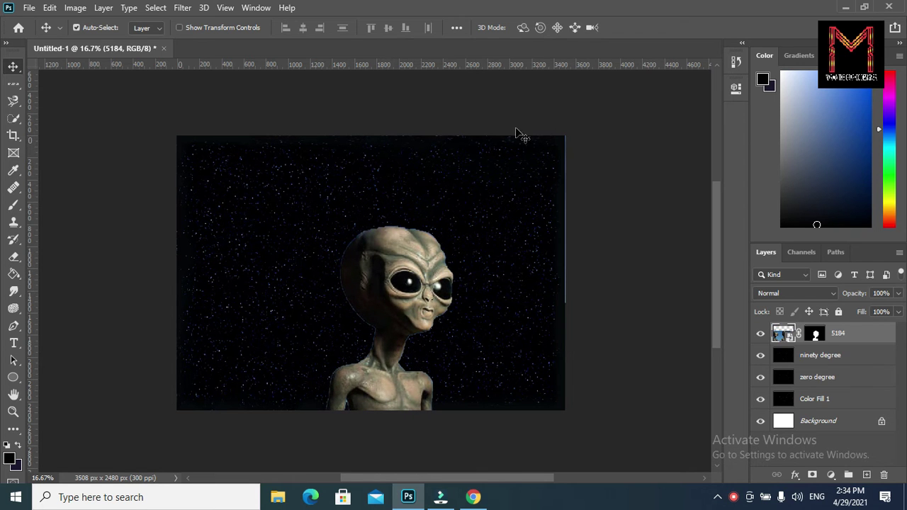
left_click(643, 17)
Add a bright red (f80c06) Solid Color fill layer covering the whole canvas.
left_click(832, 482)
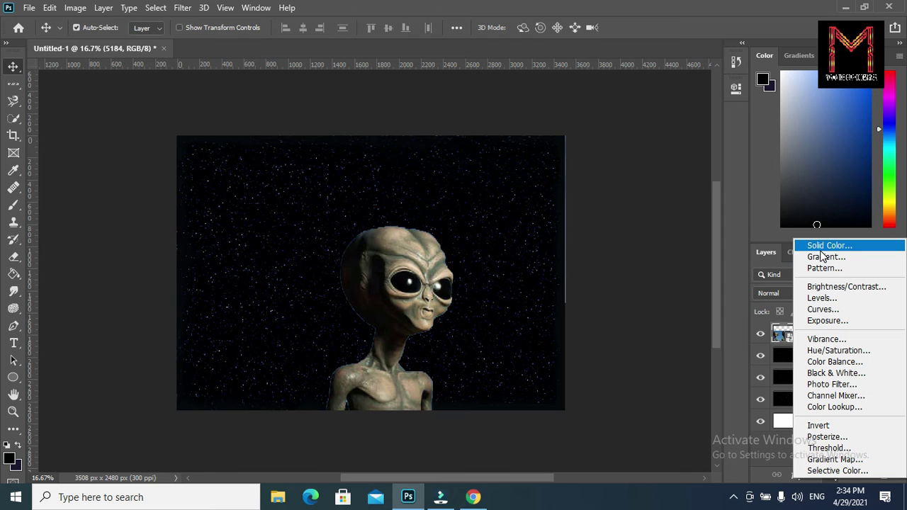
left_click(821, 248)
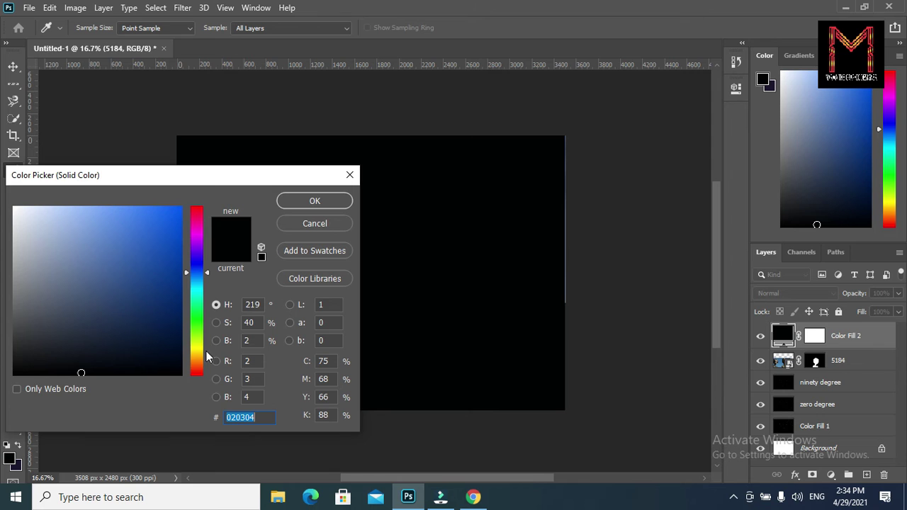
left_click(195, 376)
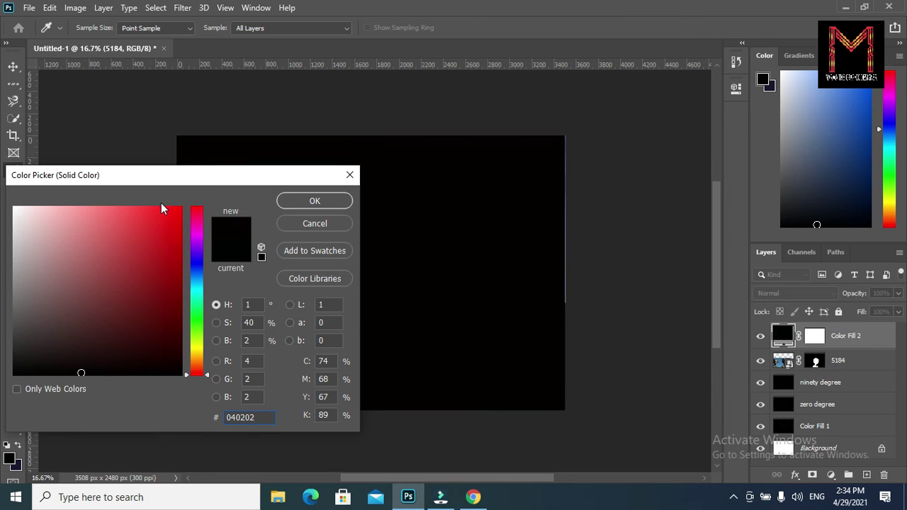
left_click(178, 211)
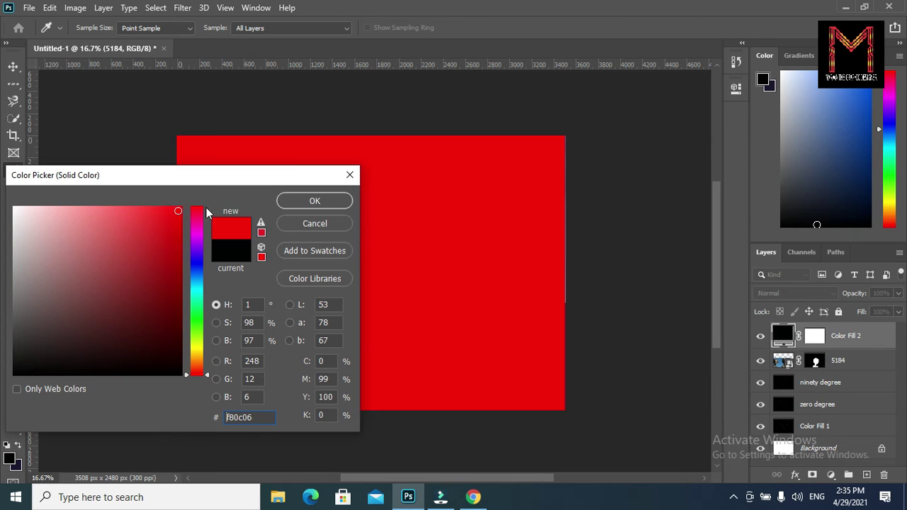
left_click(312, 201)
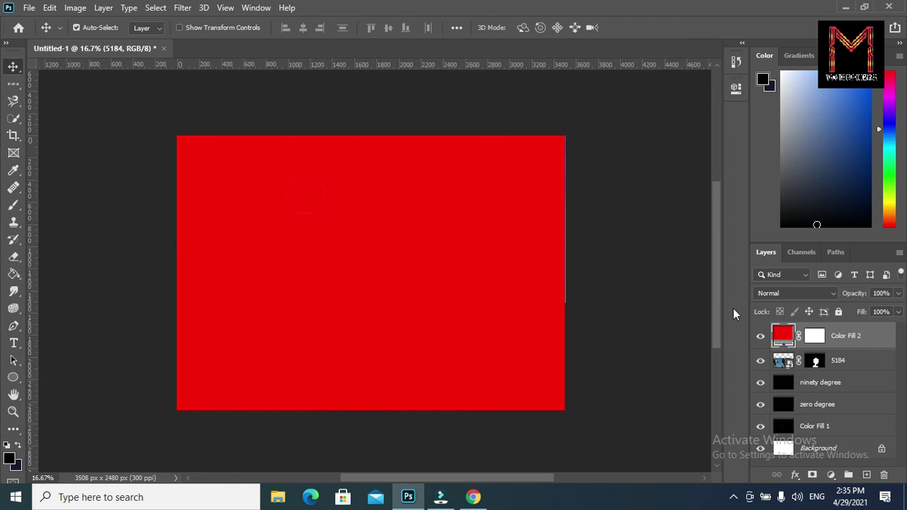
left_click(804, 296)
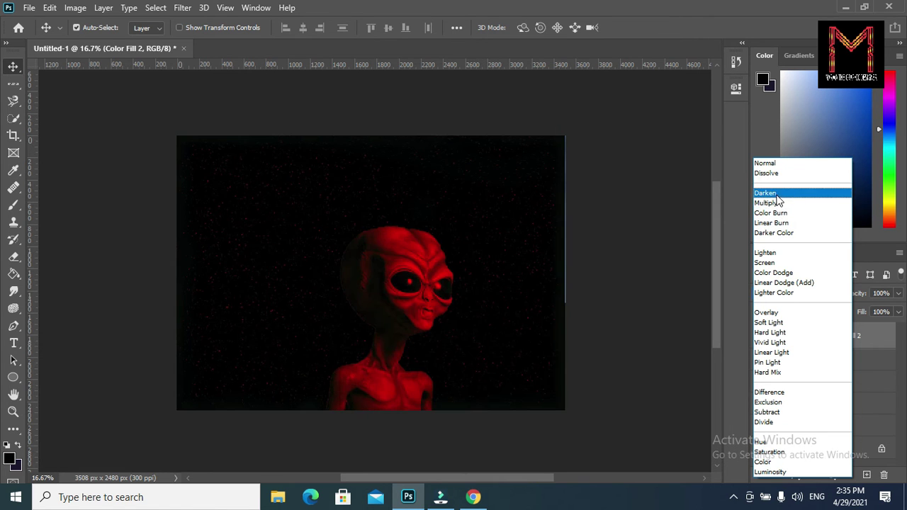
Set Color Fill 2 to Multiply and shift the alien layer 5184 sideways.
left_click(777, 206)
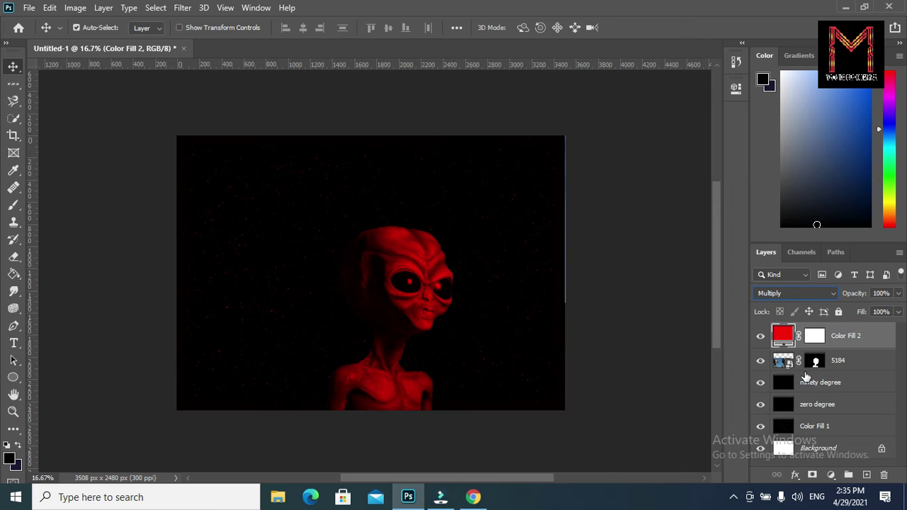
left_click(781, 361)
mouse_move(366, 313)
left_mouse_down()
mouse_move(381, 304)
mouse_move(714, 321)
mouse_move(752, 352)
left_mouse_up()
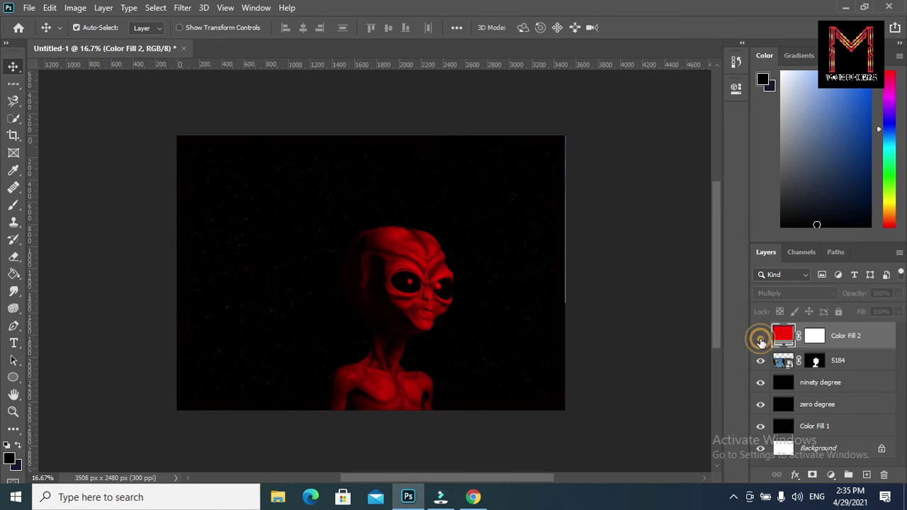
Nudge layer 5184 slightly left with the fill hidden, then add a new layer above Color Fill 2.
left_click(760, 337)
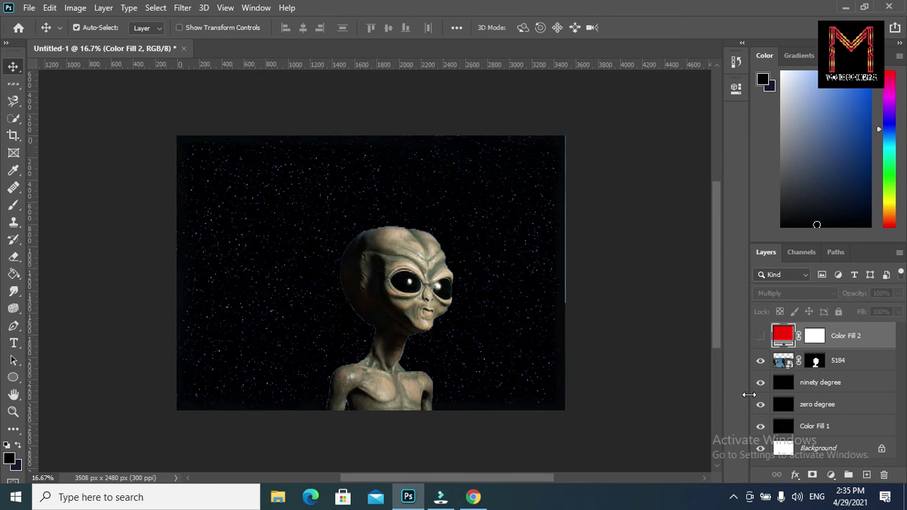
left_click(779, 365)
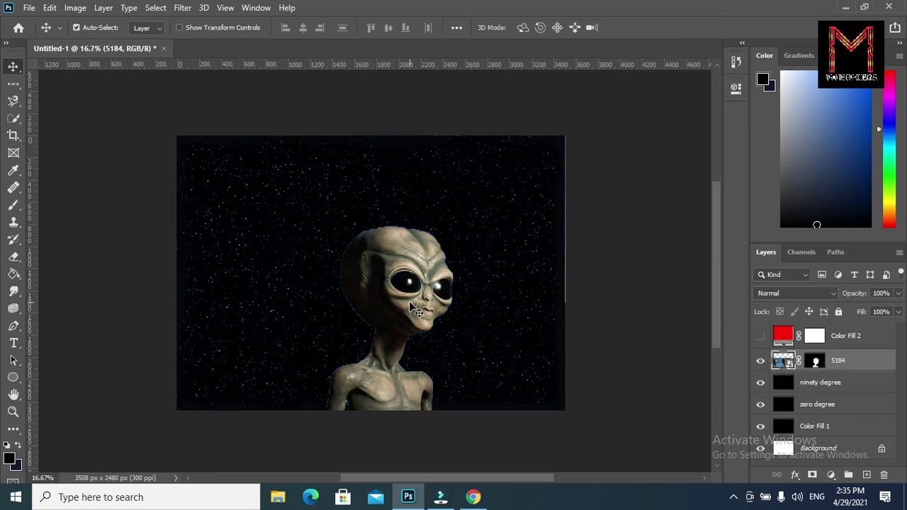
left_click_drag(413, 307, 388, 307)
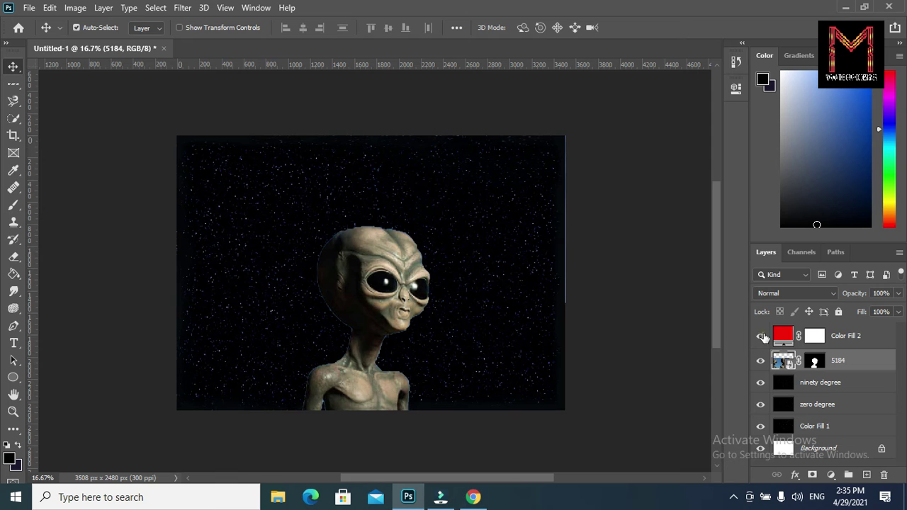
left_click(762, 337)
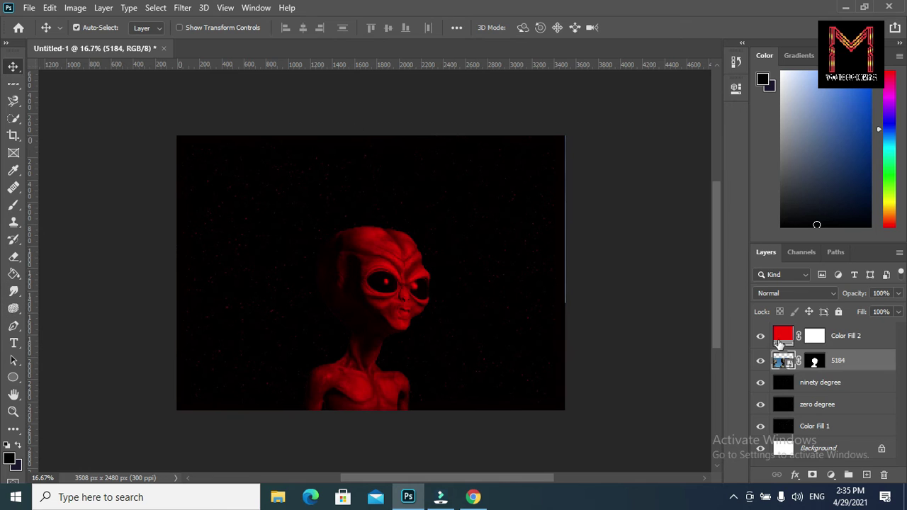
left_click(779, 343)
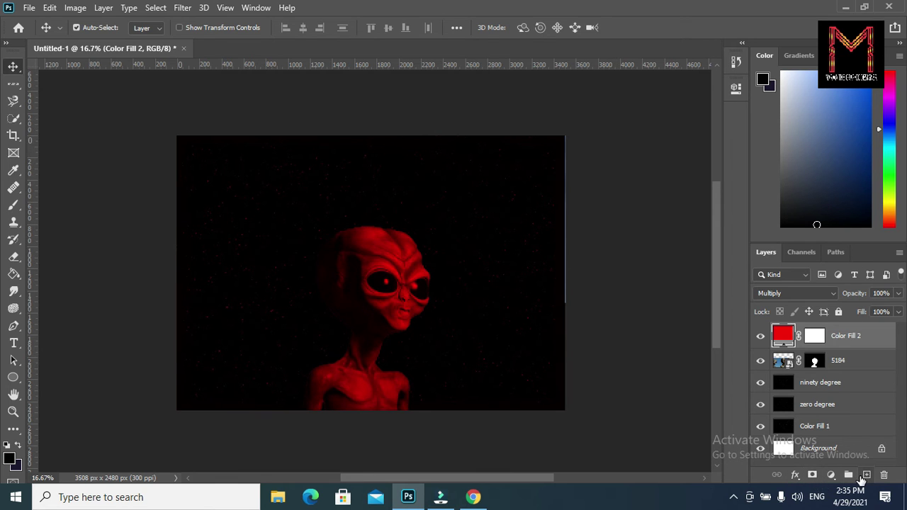
left_click(865, 474)
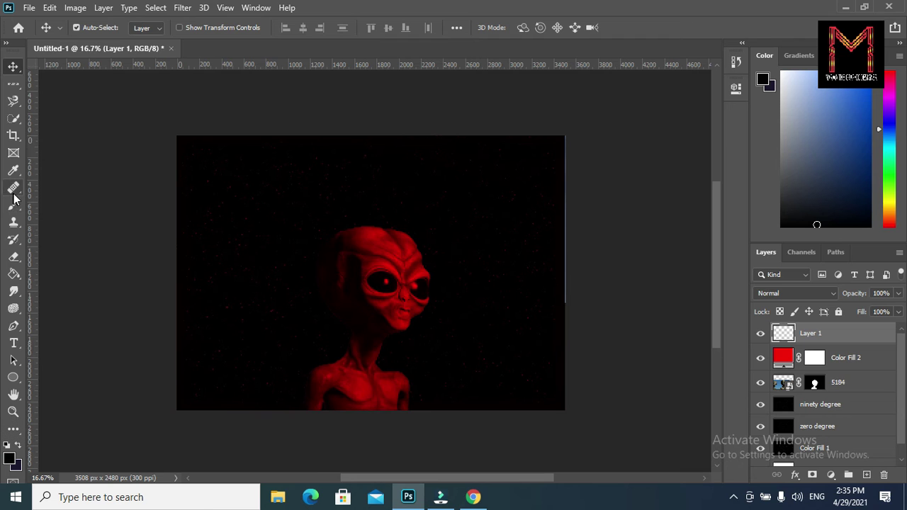
Choose the Eraser and set the foreground colour to white.
left_click(19, 261)
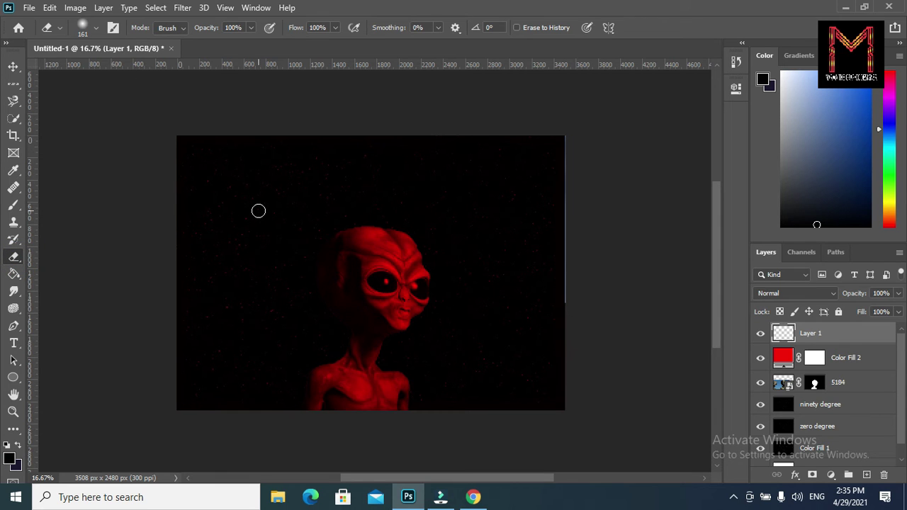
left_click(187, 190)
left_click(9, 459)
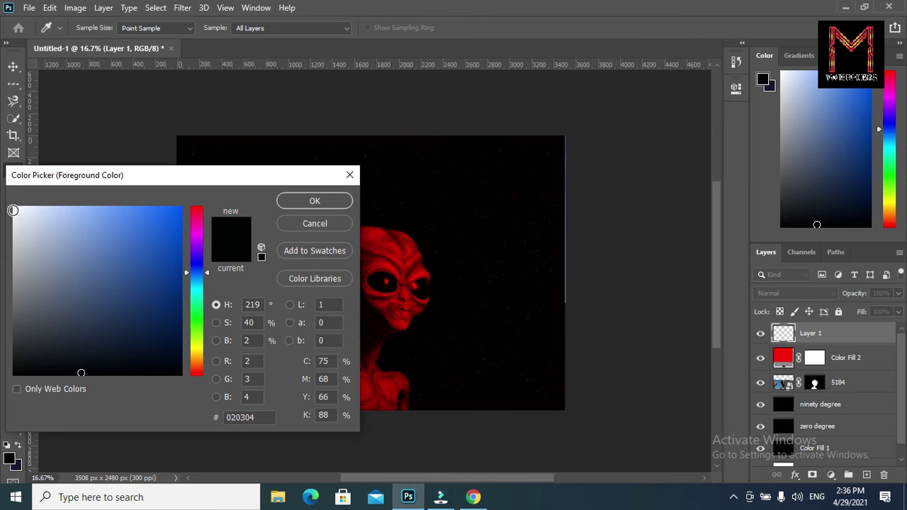
left_click(13, 210)
left_click(314, 201)
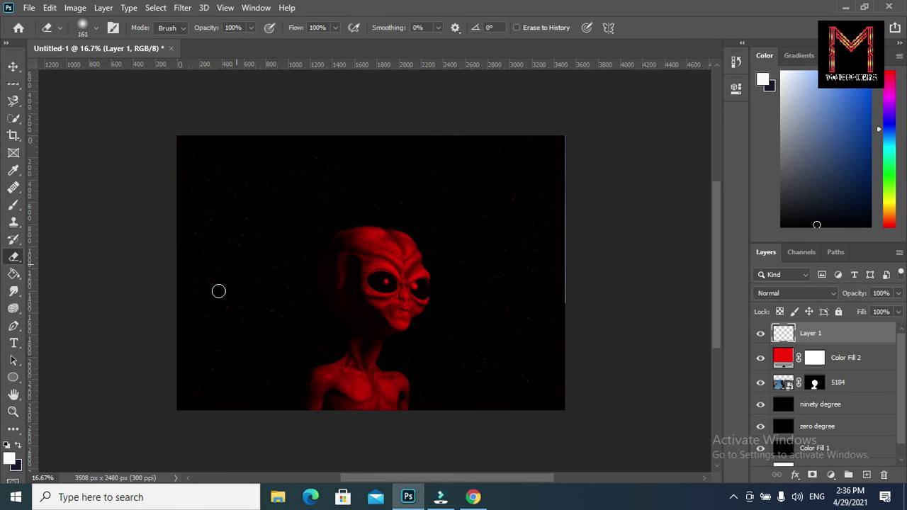
left_click(245, 244)
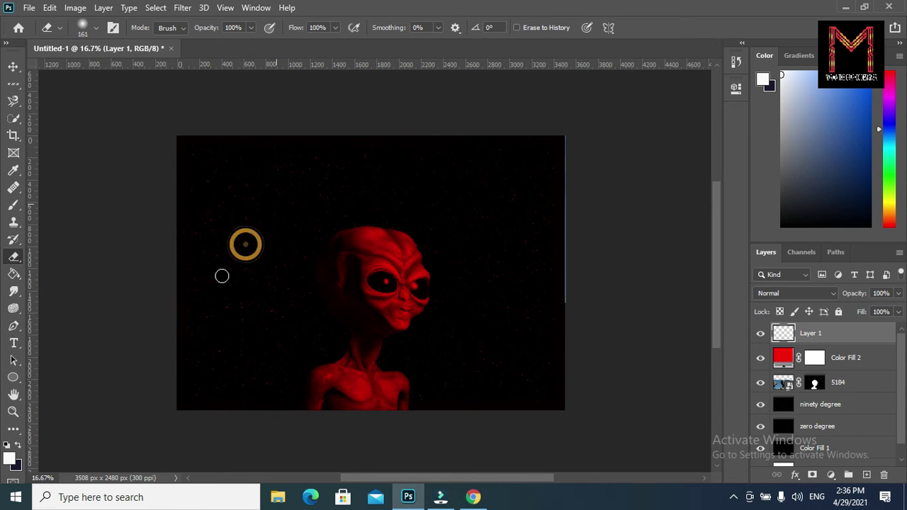
Rasterize Color Fill 2 and erase its upper-left area to reveal the stars.
left_click(783, 360)
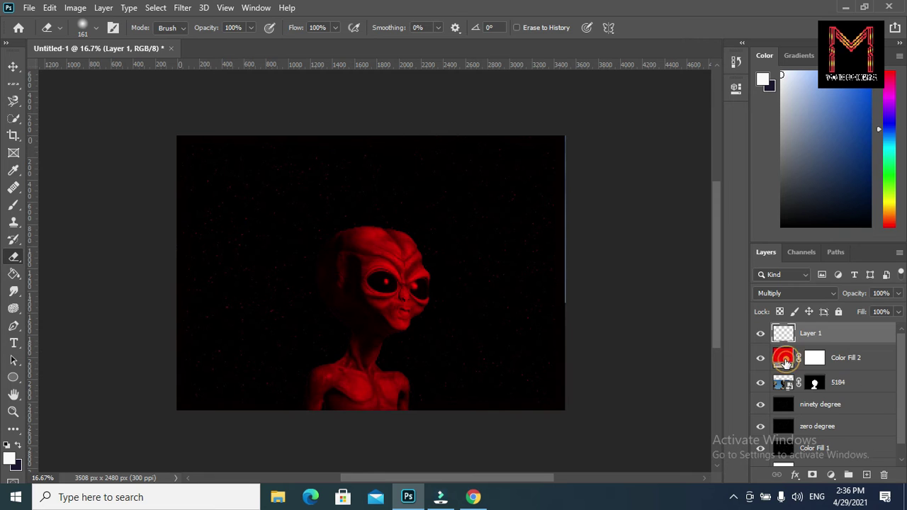
left_click(235, 286)
left_click(412, 203)
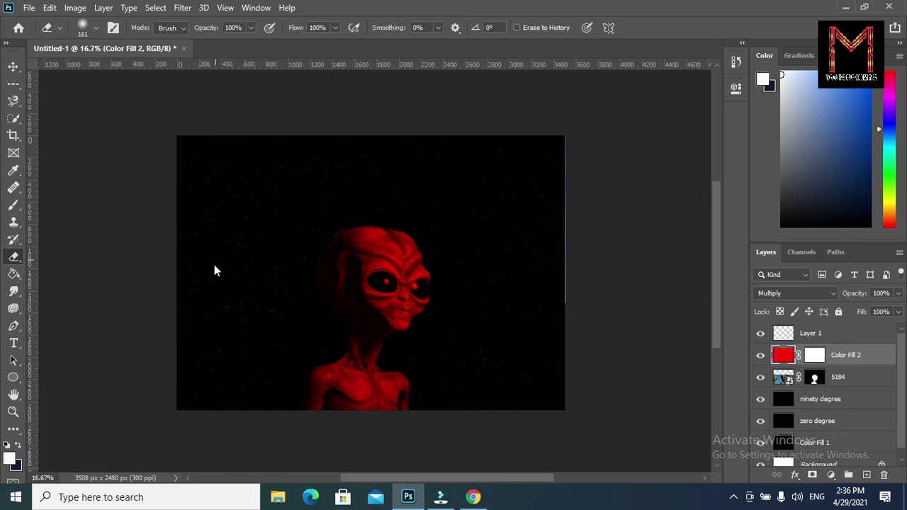
left_click_drag(231, 267, 279, 213)
Enlarge the eraser to 511 px and erase the red fill along the top and lower-left sky.
left_click(94, 27)
left_click_drag(121, 71, 151, 70)
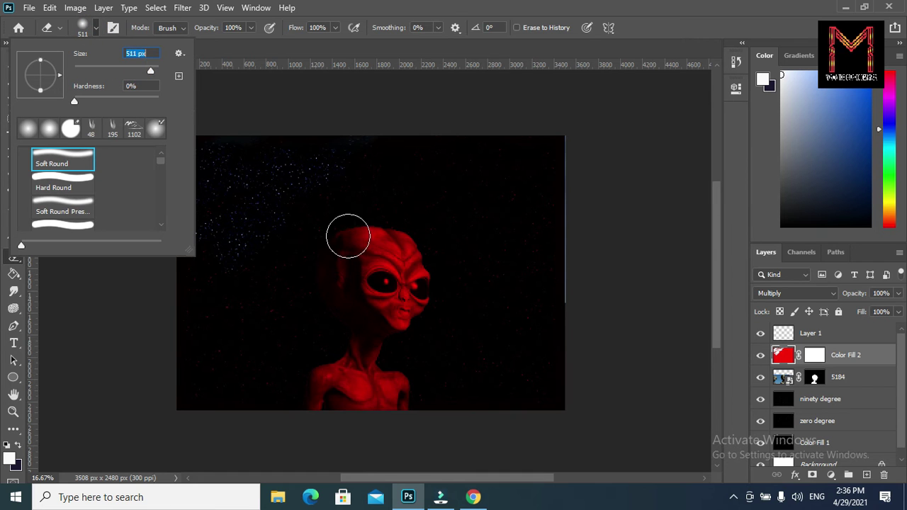
left_click(311, 180)
mouse_move(361, 133)
left_mouse_down()
mouse_move(177, 152)
mouse_move(197, 392)
left_mouse_up()
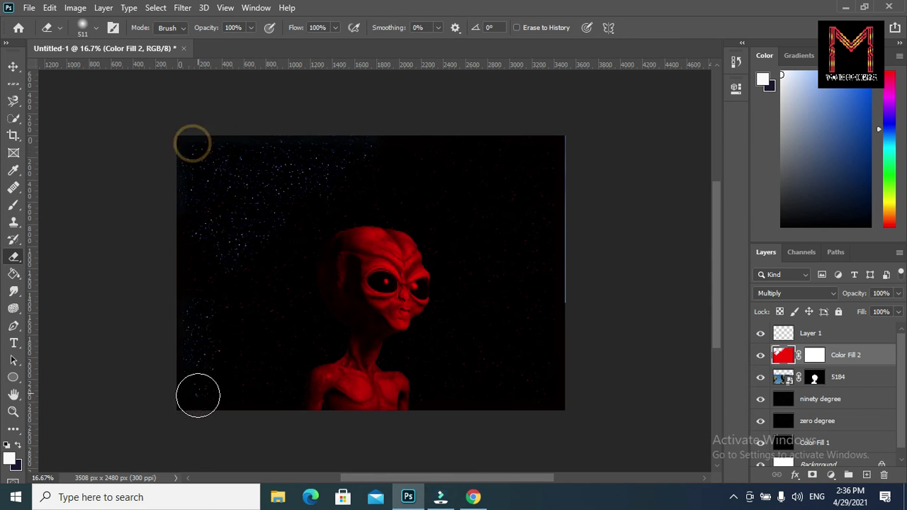
mouse_move(155, 426)
left_mouse_down()
mouse_move(196, 391)
mouse_move(233, 401)
mouse_move(277, 397)
mouse_move(213, 354)
mouse_move(248, 277)
mouse_move(281, 281)
mouse_move(271, 344)
mouse_move(321, 337)
mouse_move(291, 350)
mouse_move(279, 378)
left_mouse_up()
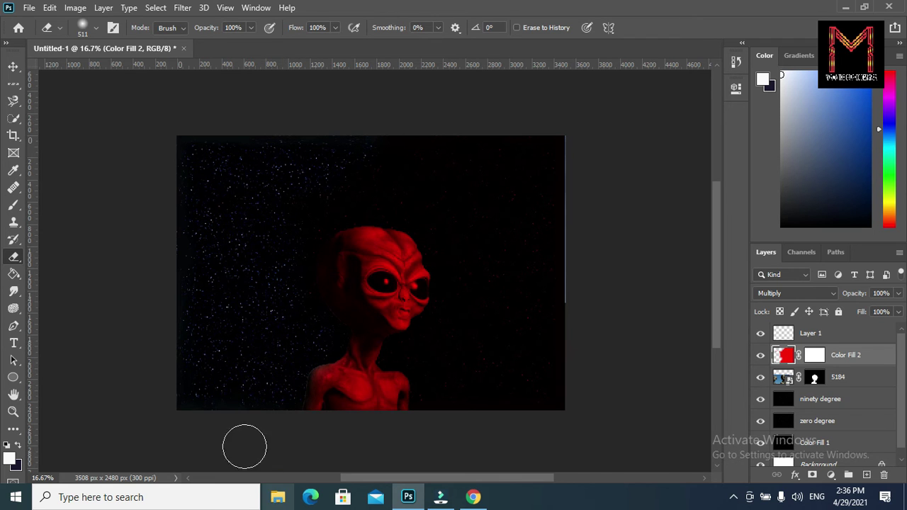
Erase the red fill in the upper-right and lower-right sky and beside the alien's chest and cheek.
mouse_move(299, 208)
left_mouse_down()
mouse_move(431, 177)
mouse_move(514, 127)
mouse_move(480, 131)
mouse_move(373, 152)
mouse_move(567, 162)
left_mouse_up()
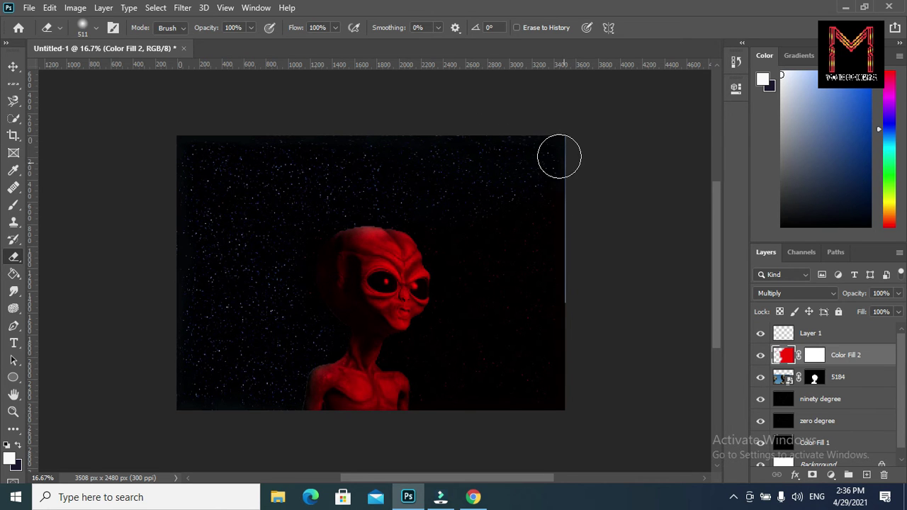
mouse_move(561, 414)
left_mouse_down()
mouse_move(520, 219)
mouse_move(484, 401)
mouse_move(490, 184)
mouse_move(443, 233)
mouse_move(472, 297)
mouse_move(459, 297)
mouse_move(468, 335)
mouse_move(461, 348)
mouse_move(443, 348)
mouse_move(444, 396)
mouse_move(436, 388)
mouse_move(432, 399)
left_mouse_up()
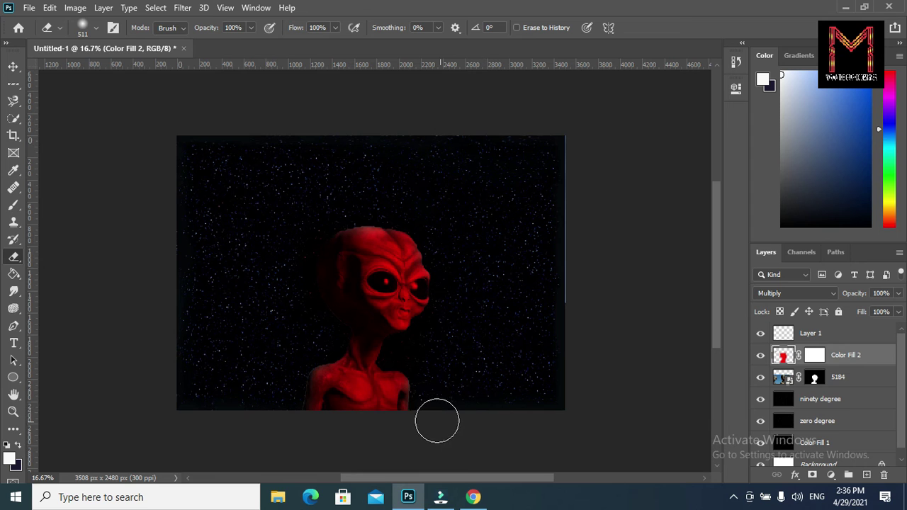
mouse_move(431, 407)
left_mouse_down()
mouse_move(432, 336)
mouse_move(458, 285)
left_mouse_up()
left_click(458, 282)
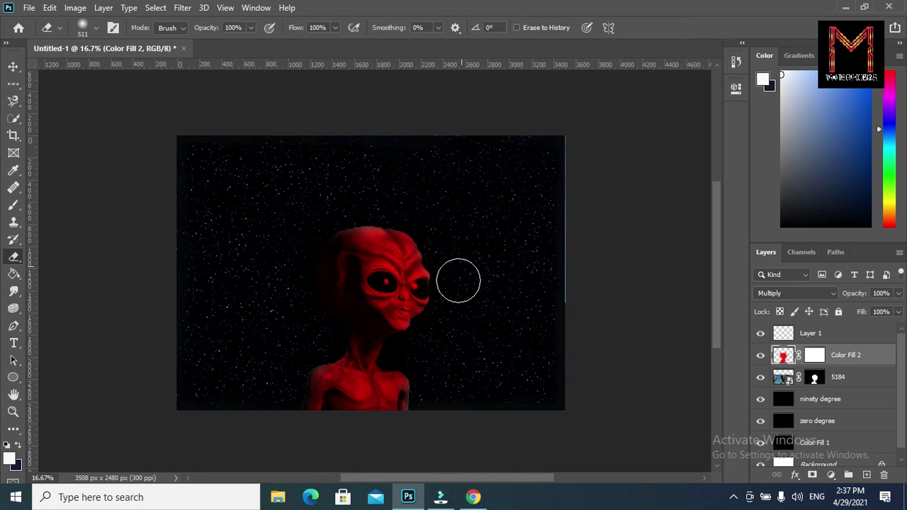
left_click(453, 285)
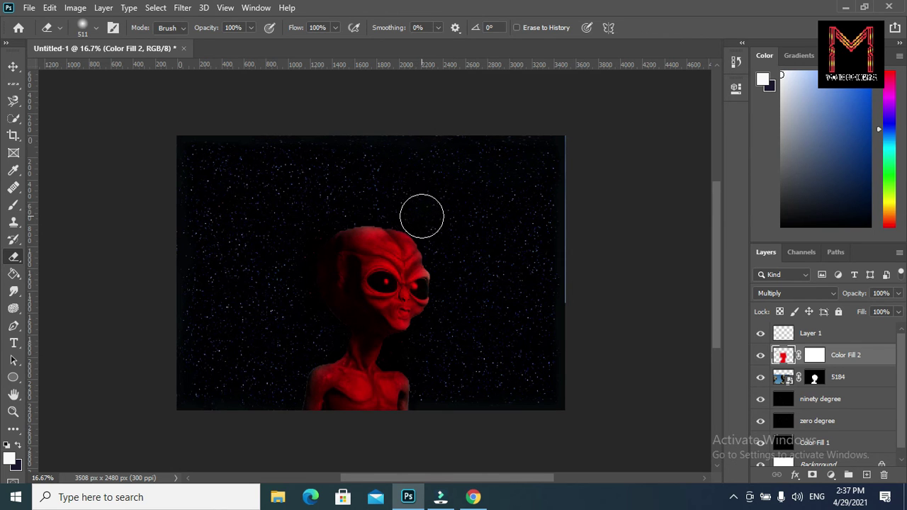
Erase the remaining red patches on the left side of the sky around the alien.
left_click(420, 214)
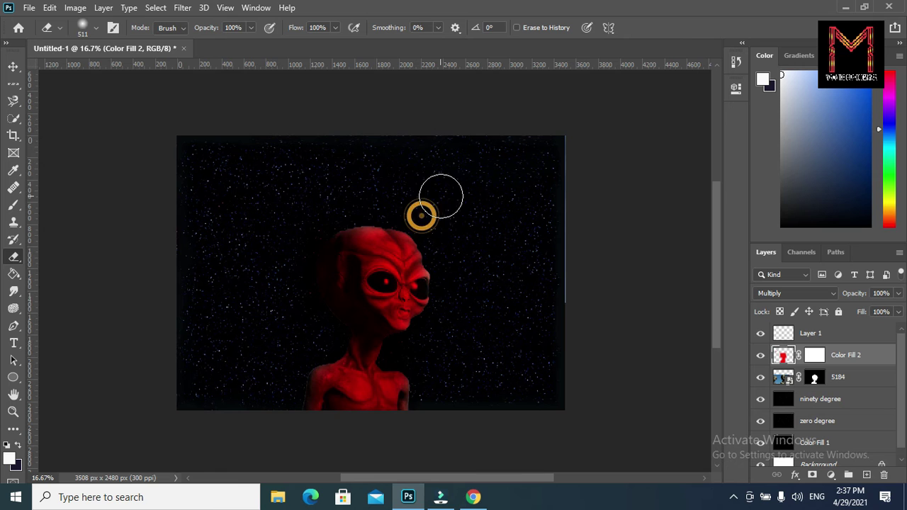
left_click(298, 239)
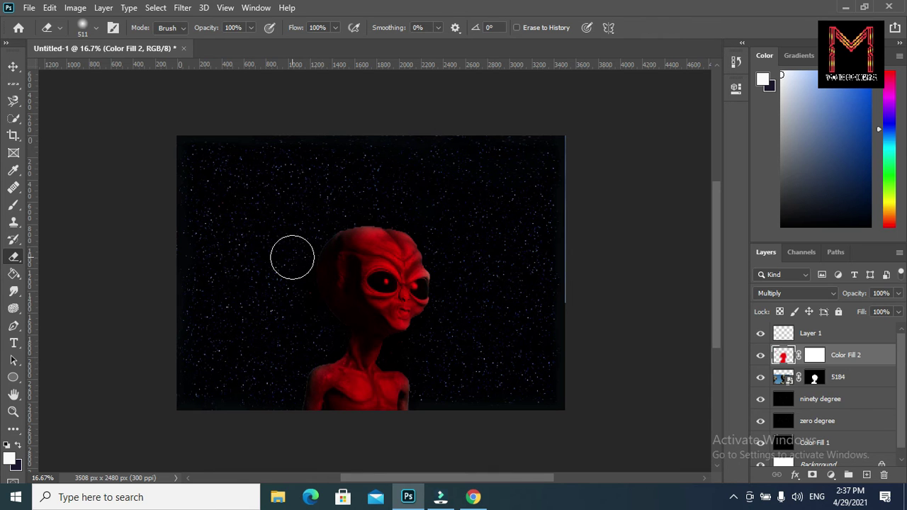
left_click(292, 258)
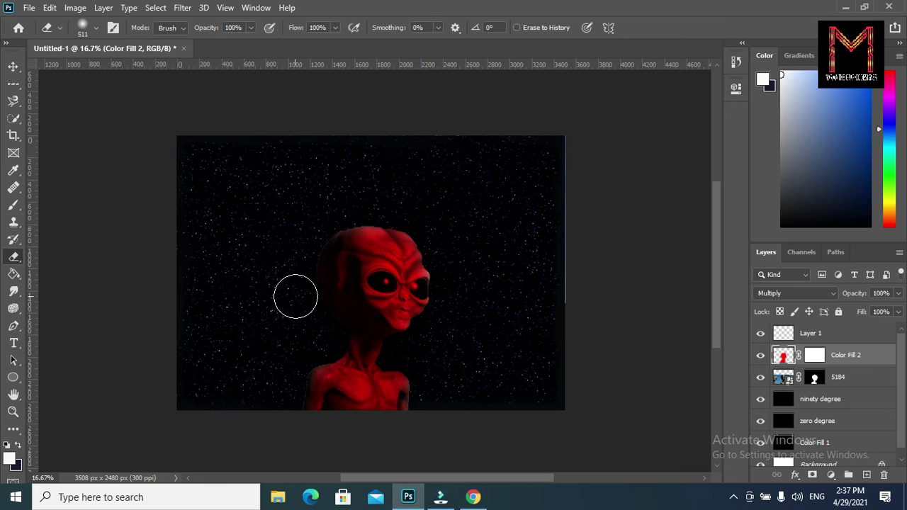
left_click(295, 296)
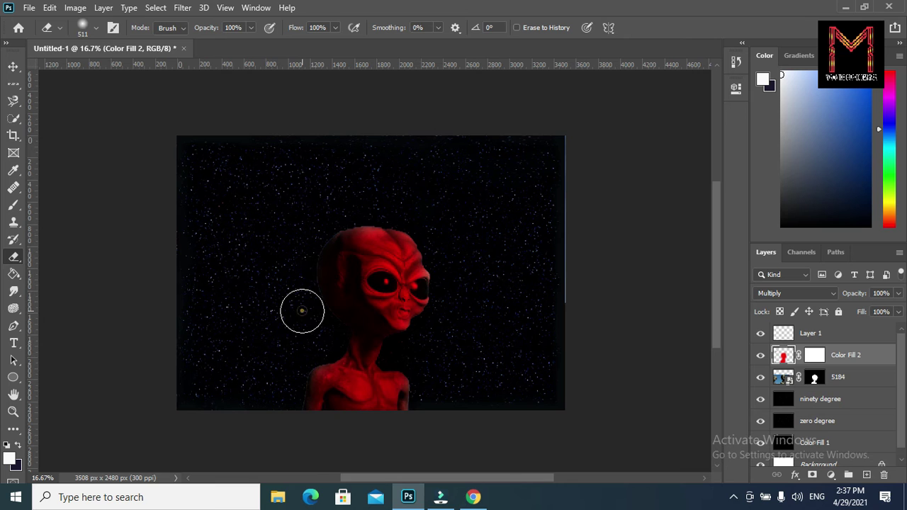
left_click_drag(302, 310, 309, 321)
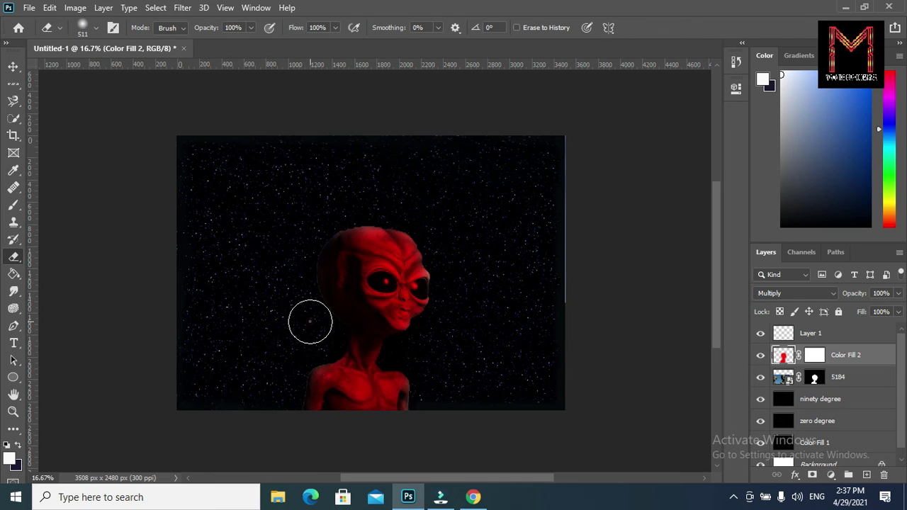
Shrink the eraser to about 139 px and zoom in on the alien to 33.3%.
left_click(95, 27)
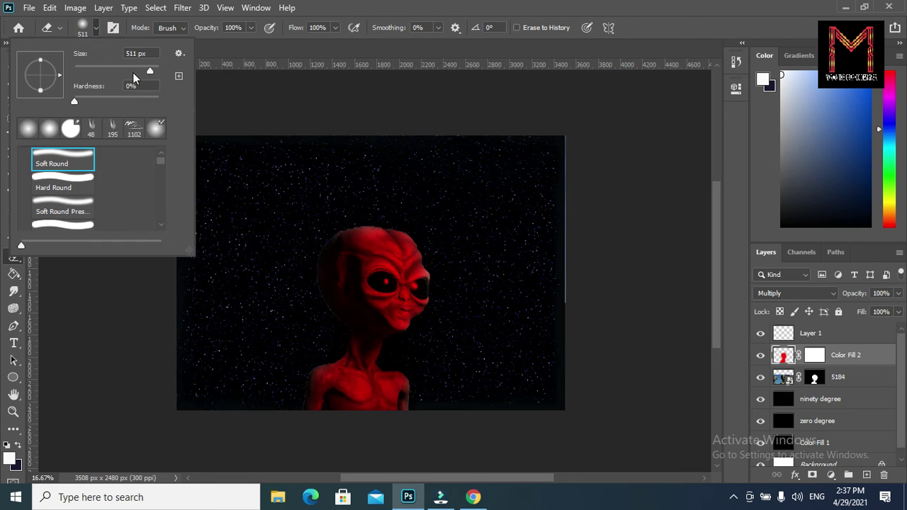
left_click_drag(149, 71, 123, 71)
left_click(399, 7)
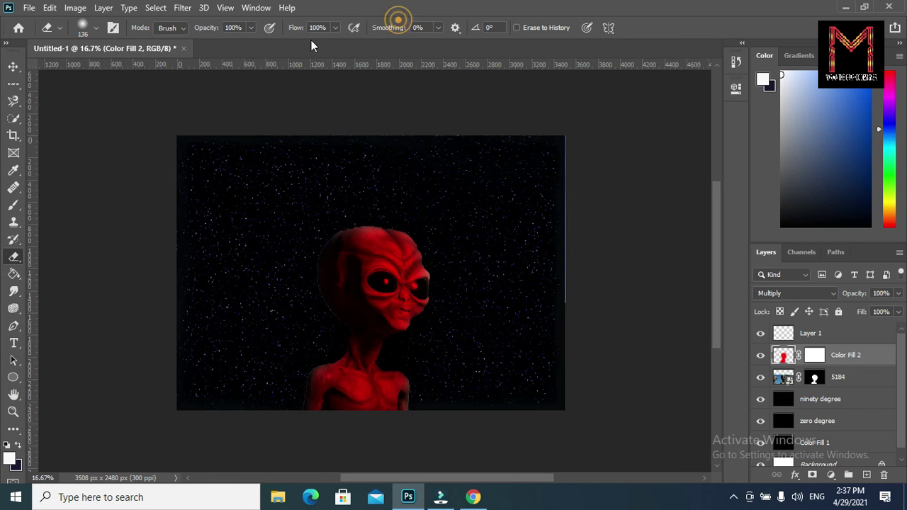
left_click(14, 412)
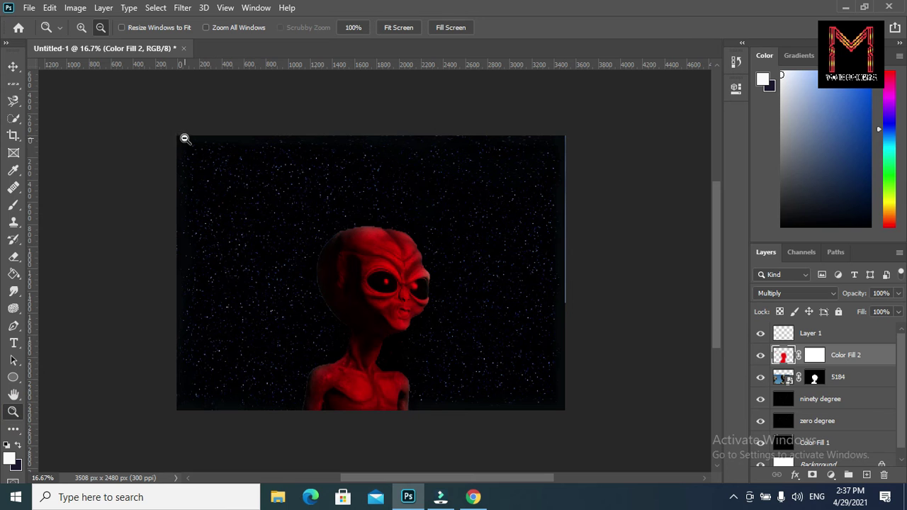
left_click(83, 30)
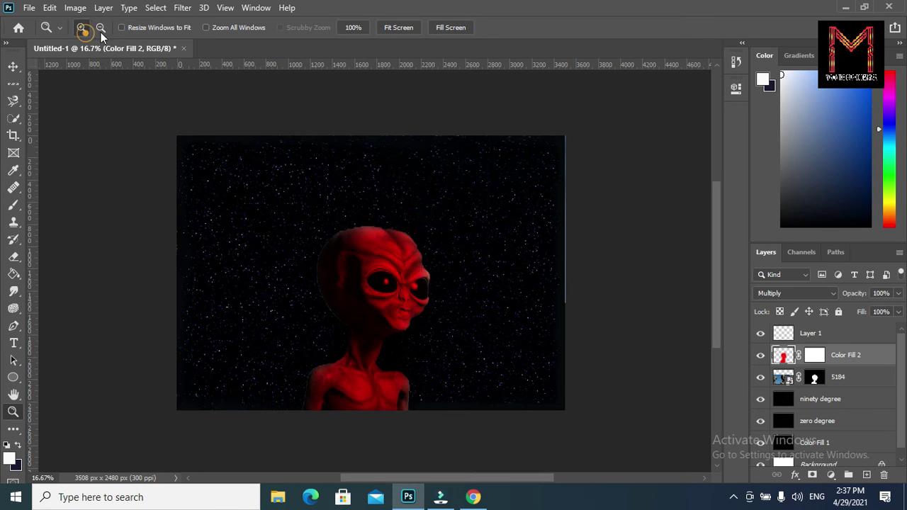
left_click(427, 208)
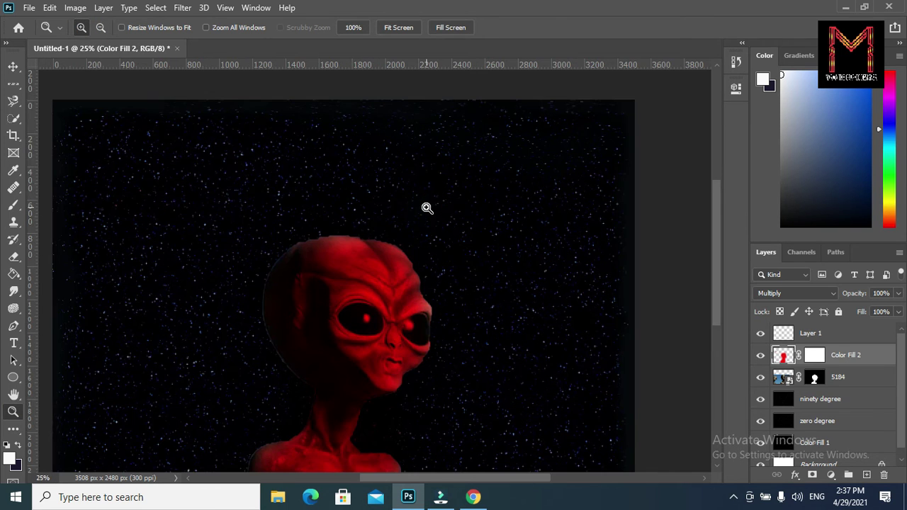
left_click(448, 259)
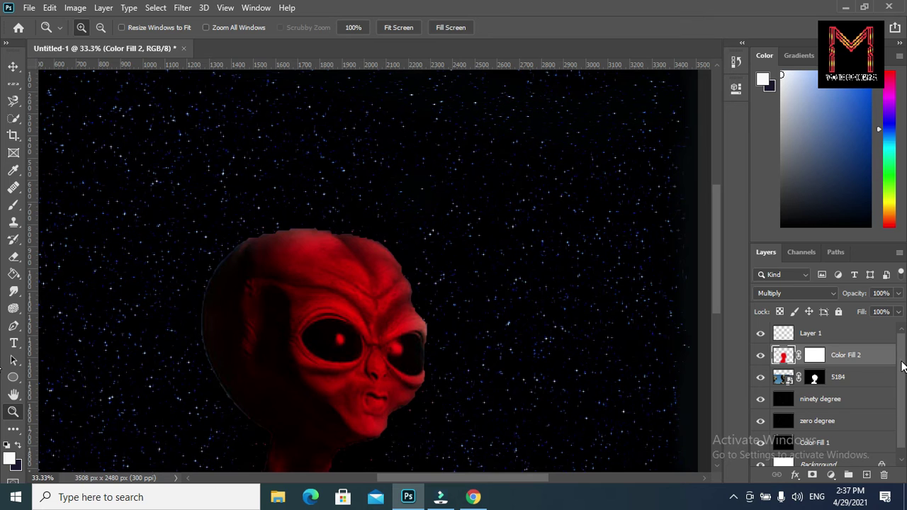
Hide the dark background, starfield and zero degree layers to expose the leftover red haze.
left_click_drag(902, 365, 902, 414)
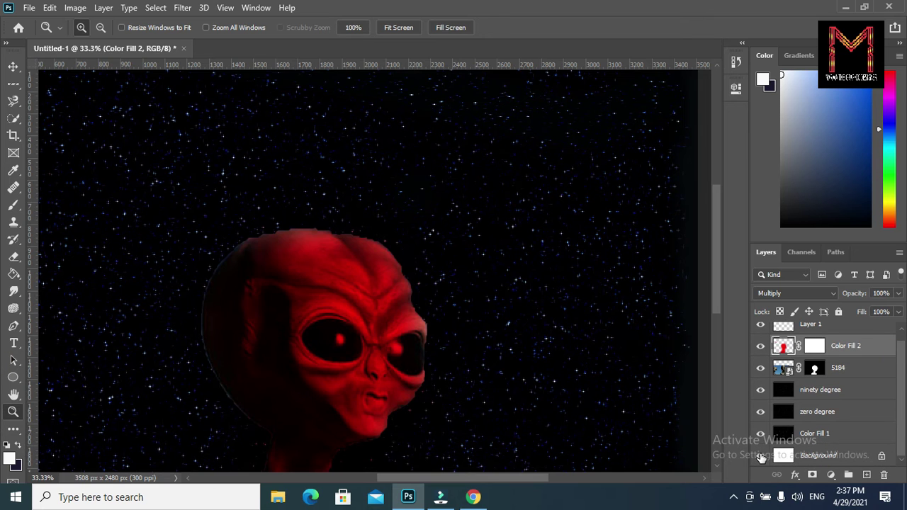
left_click(760, 456)
left_click(760, 429)
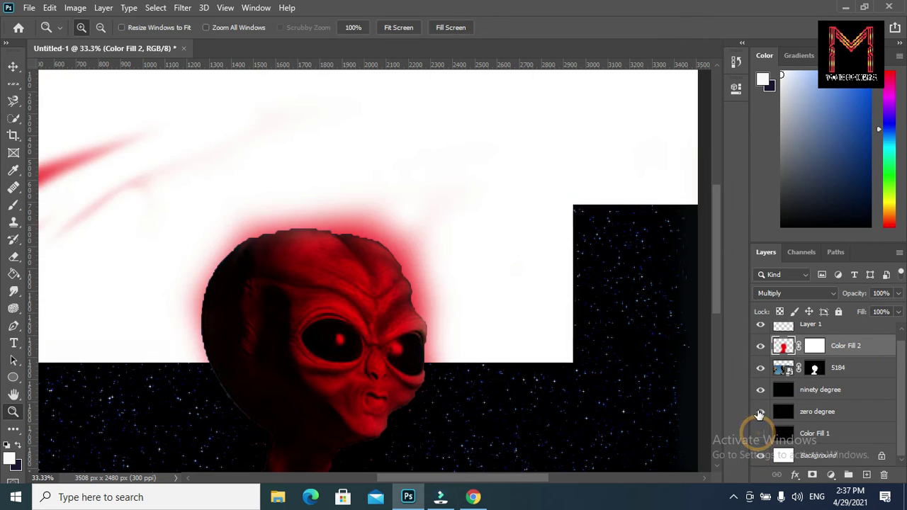
left_click(759, 413)
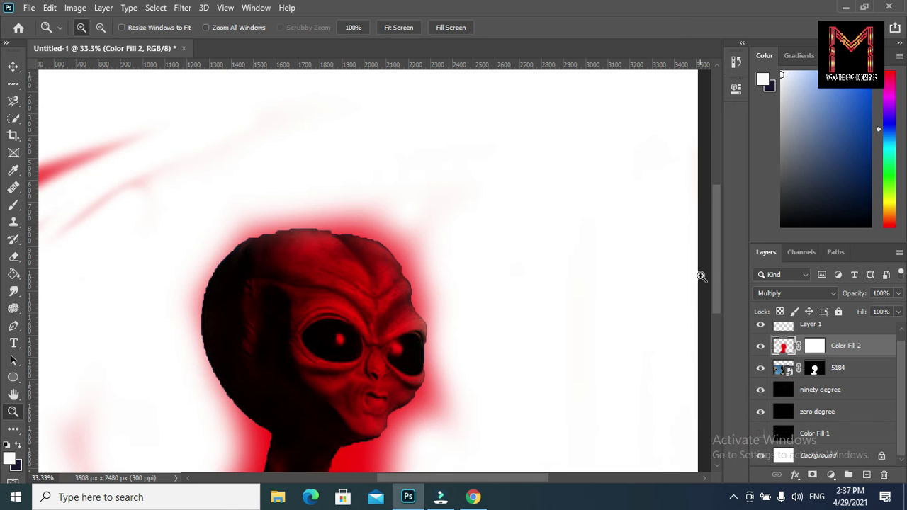
left_click_drag(714, 259, 721, 313)
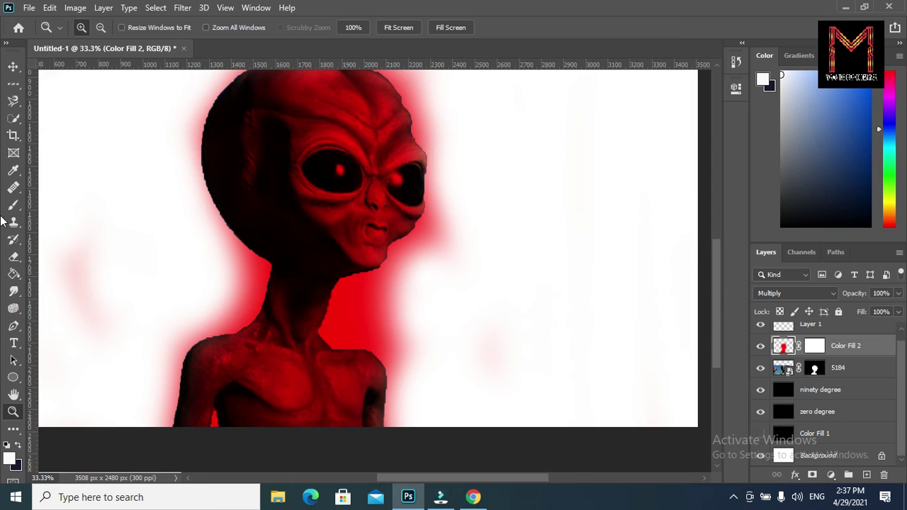
left_click(13, 257)
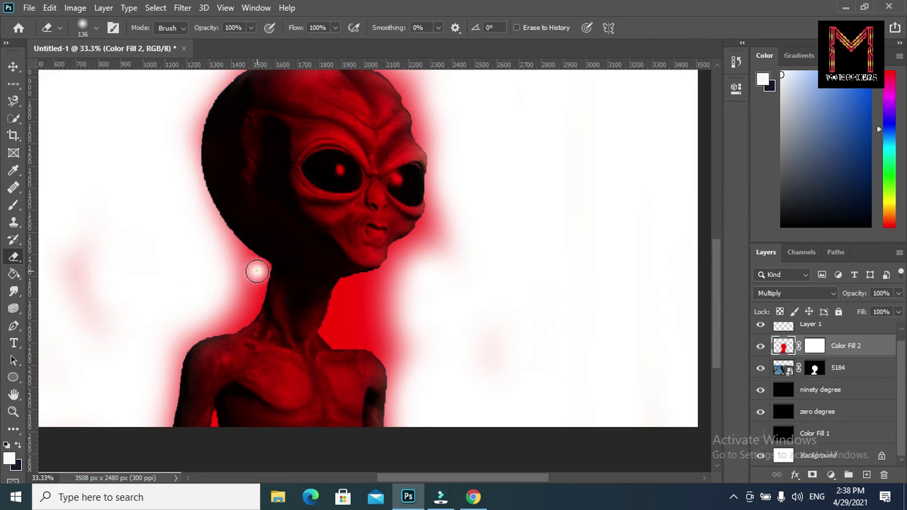
Erase the red glow left of the alien's neck and shoulder, plus a stroke right of the neck.
left_click_drag(257, 270, 249, 275)
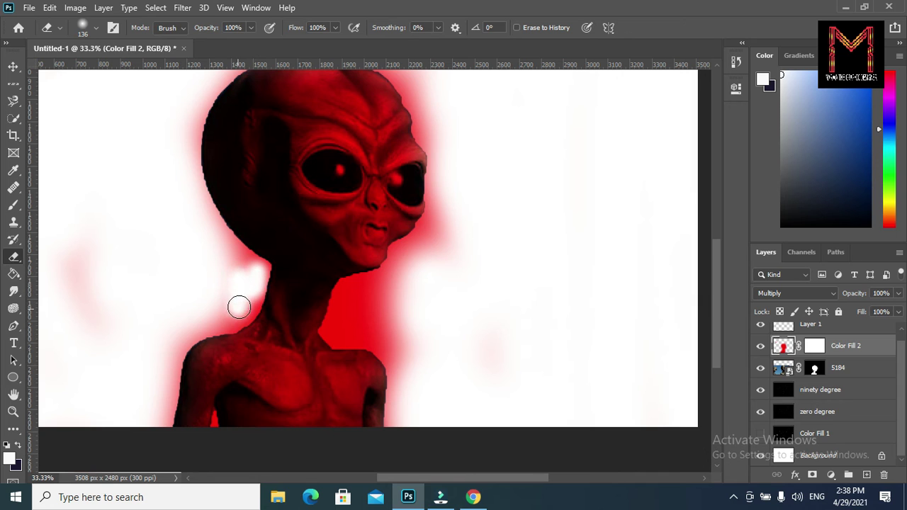
mouse_move(239, 306)
left_mouse_down()
mouse_move(202, 317)
mouse_move(167, 359)
left_mouse_up()
mouse_move(169, 362)
left_mouse_down()
mouse_move(163, 412)
mouse_move(174, 336)
mouse_move(174, 348)
mouse_move(251, 297)
mouse_move(244, 314)
mouse_move(259, 270)
mouse_move(236, 253)
mouse_move(255, 272)
left_mouse_up()
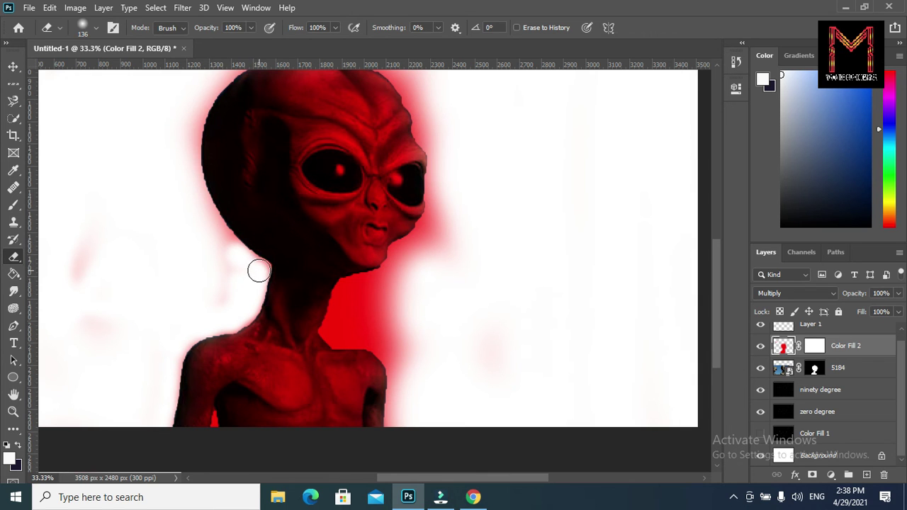
mouse_move(413, 338)
left_mouse_down()
mouse_move(386, 336)
mouse_move(435, 224)
mouse_move(418, 245)
mouse_move(399, 249)
mouse_move(399, 269)
mouse_move(433, 257)
mouse_move(418, 275)
mouse_move(373, 311)
mouse_move(348, 290)
mouse_move(392, 273)
mouse_move(348, 293)
mouse_move(334, 324)
mouse_move(423, 326)
mouse_move(399, 374)
mouse_move(380, 340)
mouse_move(337, 331)
left_mouse_up()
Undo the last stroke and erase the pink glow along the alien's right neck edge and arm.
key("ctrl+z")
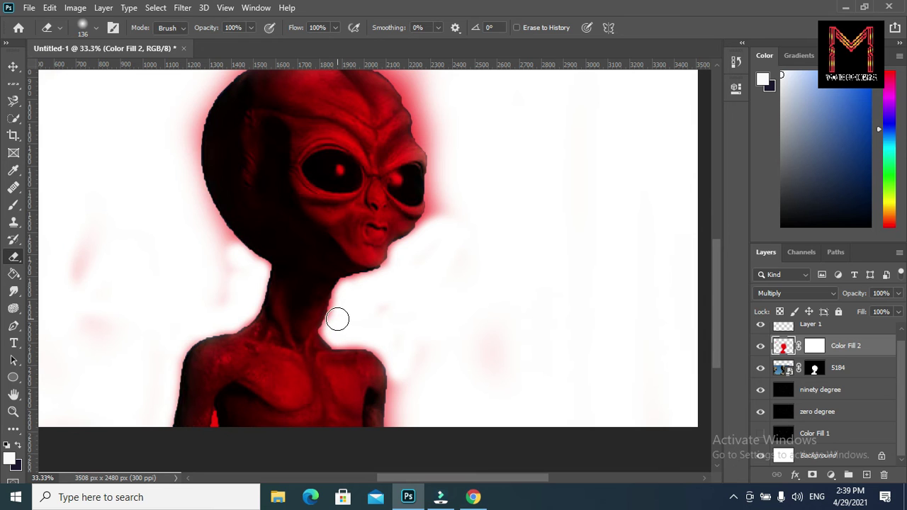
left_click_drag(337, 319, 357, 284)
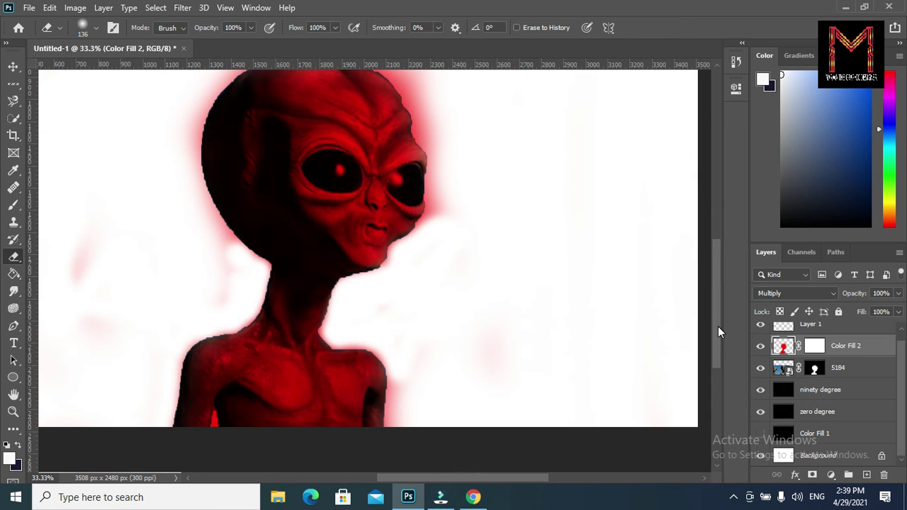
left_click_drag(718, 331, 717, 374)
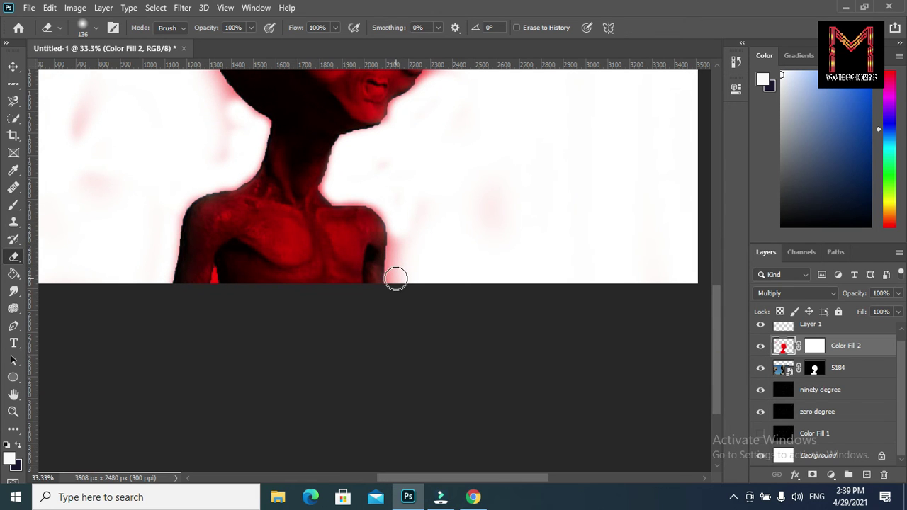
mouse_move(395, 276)
left_mouse_down()
mouse_move(399, 245)
mouse_move(401, 275)
left_mouse_up()
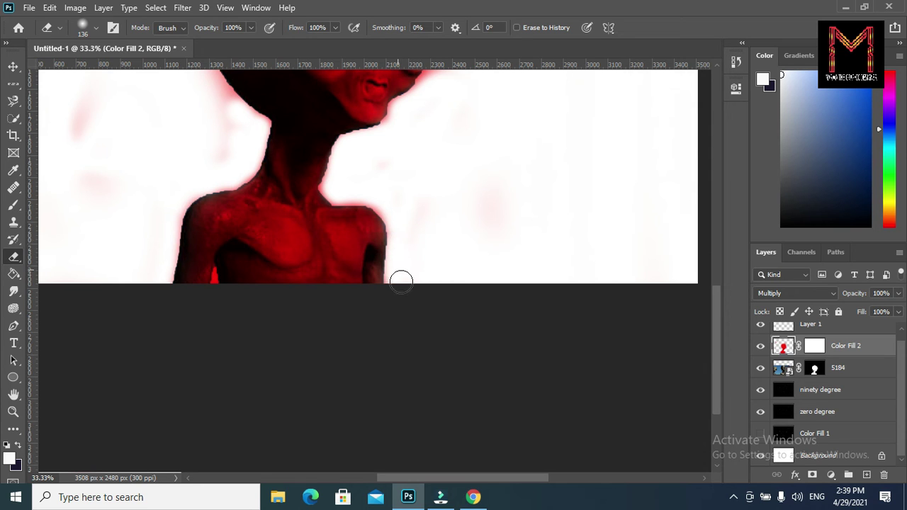
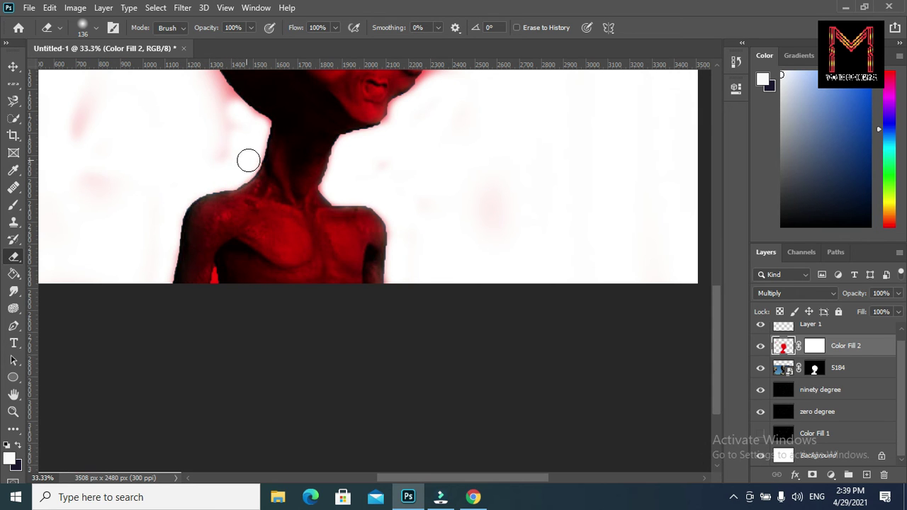
Erase the dark fringe along the neck and the pink haze at the canvas left.
left_click_drag(248, 161, 257, 126)
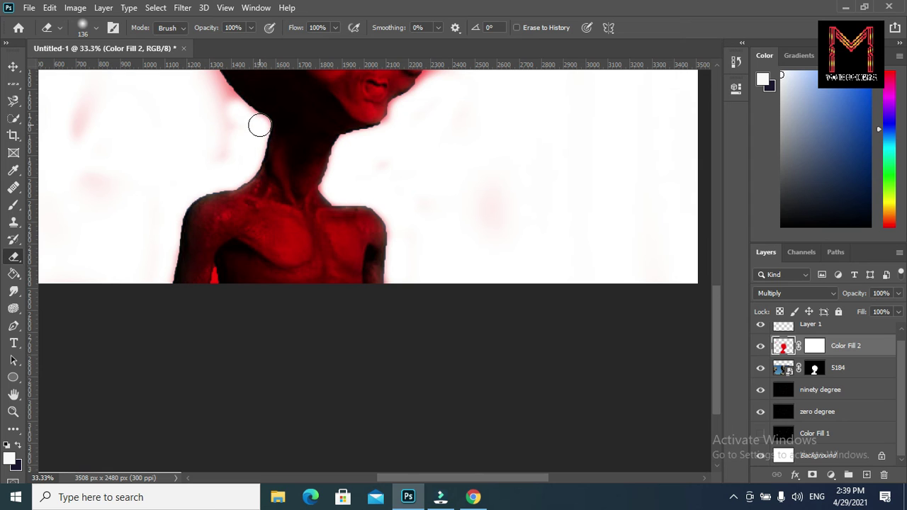
left_click_drag(260, 126, 232, 109)
left_click_drag(77, 120, 73, 127)
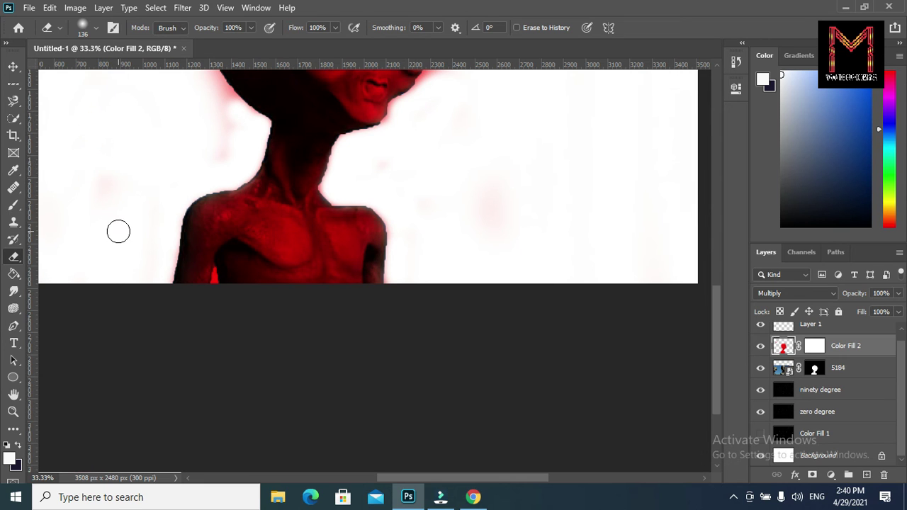
Set the eraser to 26 px and clean the stray mark below the shoulder and the right shoulder edge.
left_click(95, 26)
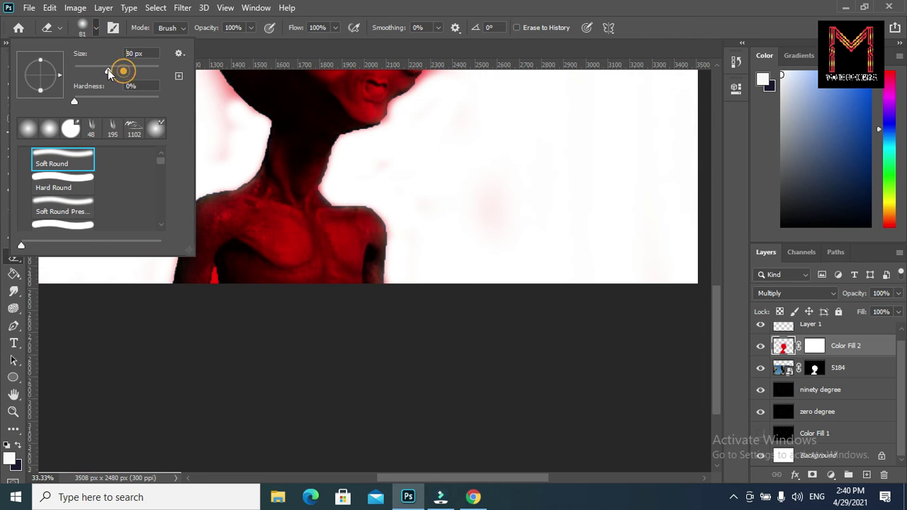
left_click_drag(123, 71, 80, 73)
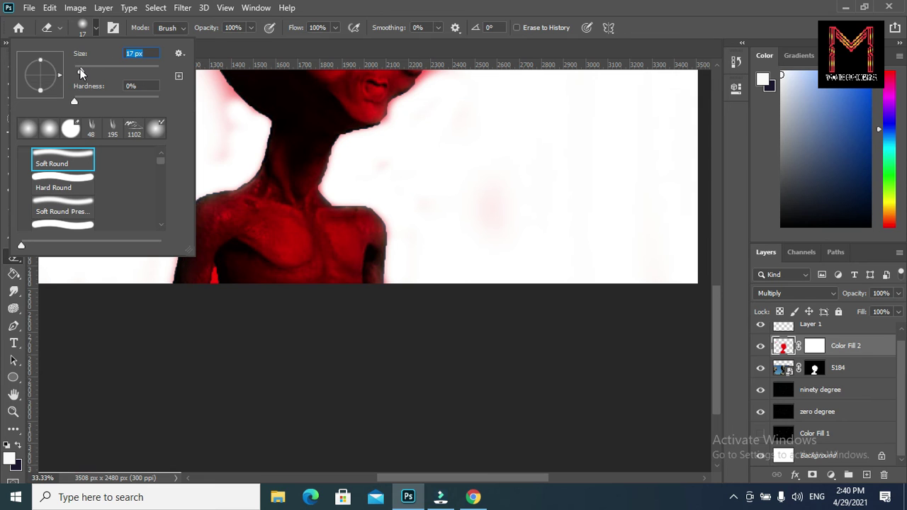
left_click_drag(80, 69, 84, 69)
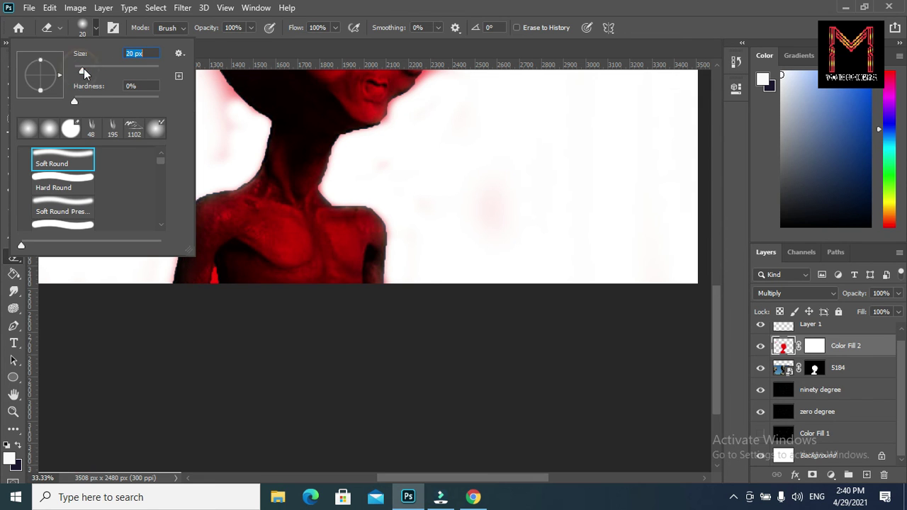
left_click(213, 285)
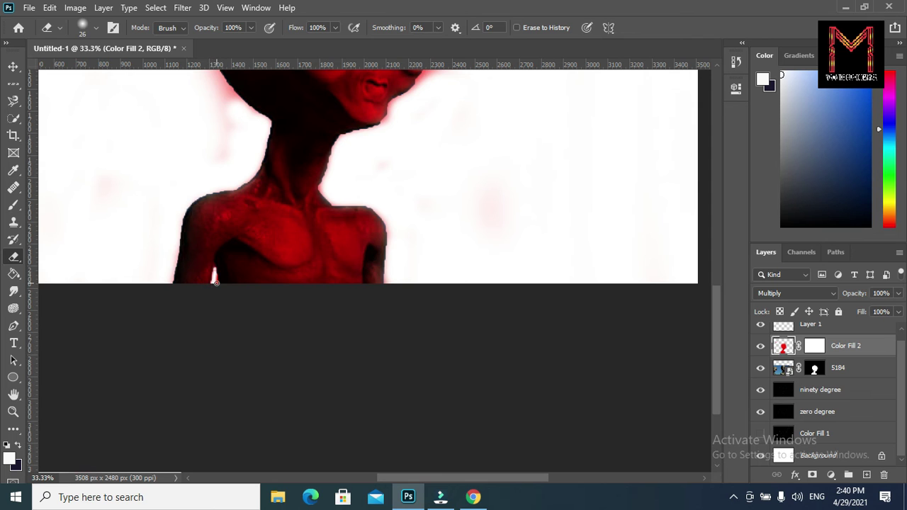
left_click(215, 281)
left_click(320, 186)
Scroll up to the head and make the eraser much larger for broad strokes.
left_click_drag(720, 355, 718, 313)
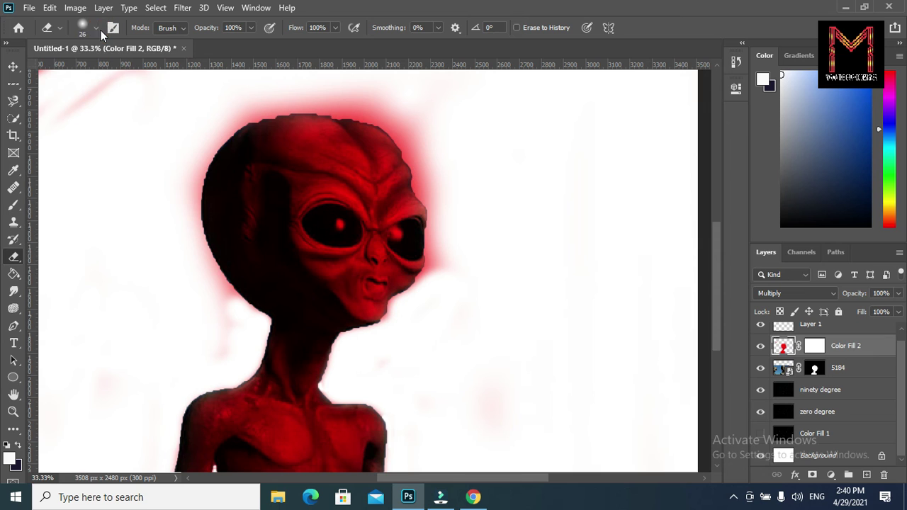
left_click(99, 28)
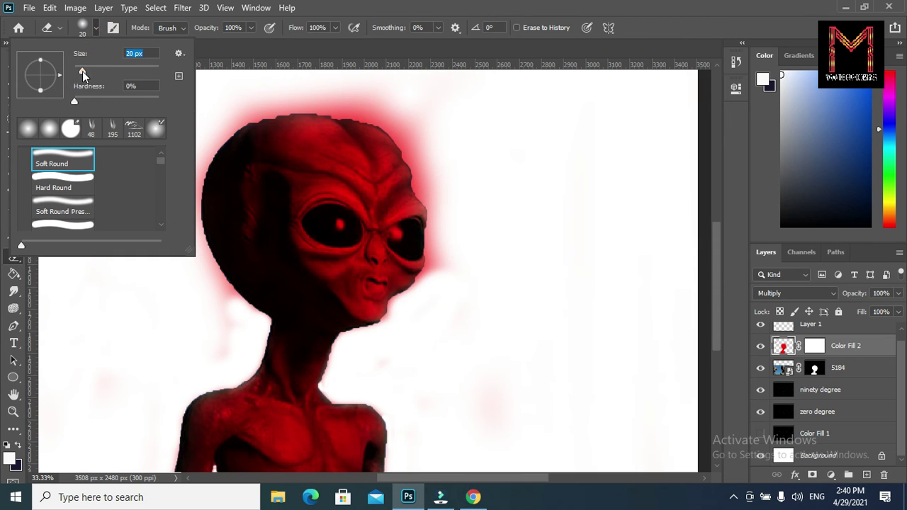
left_click_drag(97, 71, 142, 70)
left_click(454, 262)
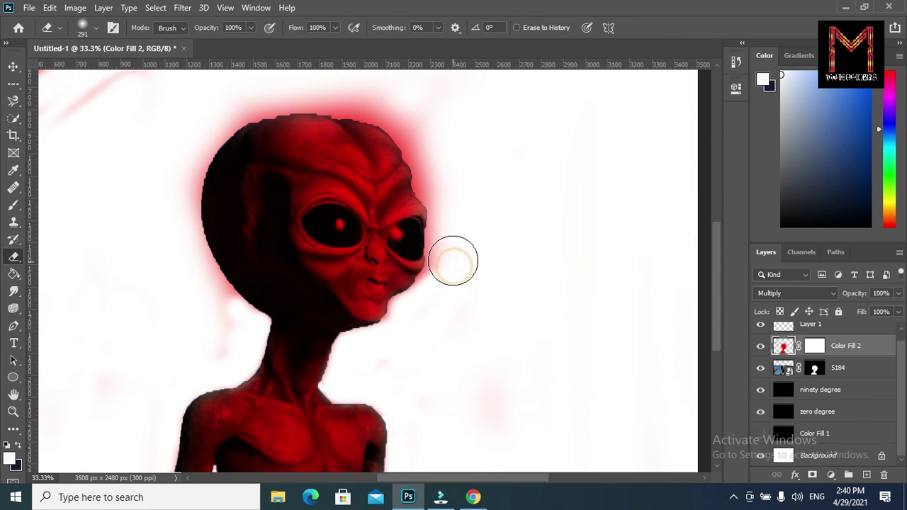
Fade the red glow beside the alien's jaw, eye and right side of the head.
left_click(451, 260)
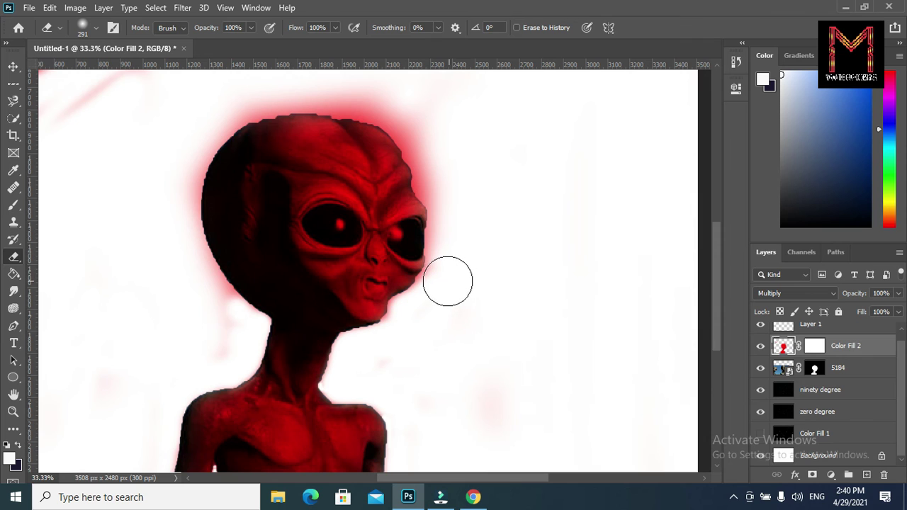
left_click(445, 282)
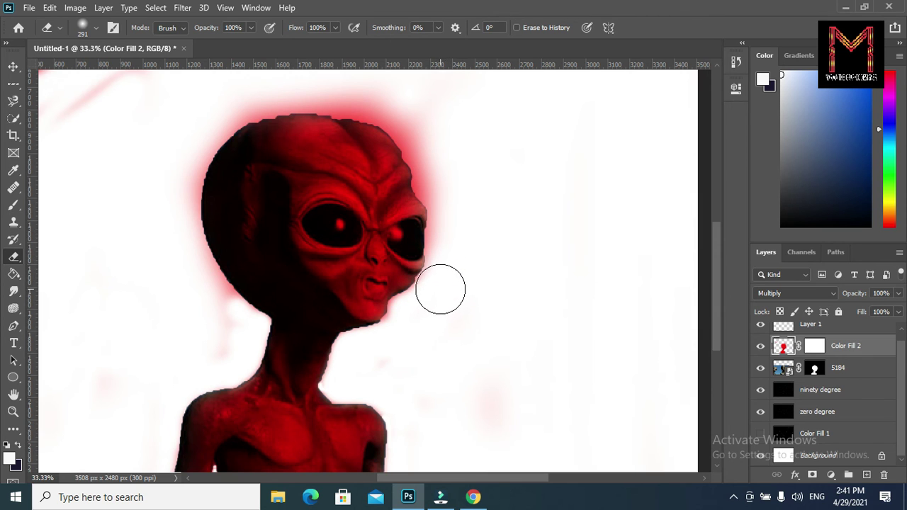
left_click(440, 289)
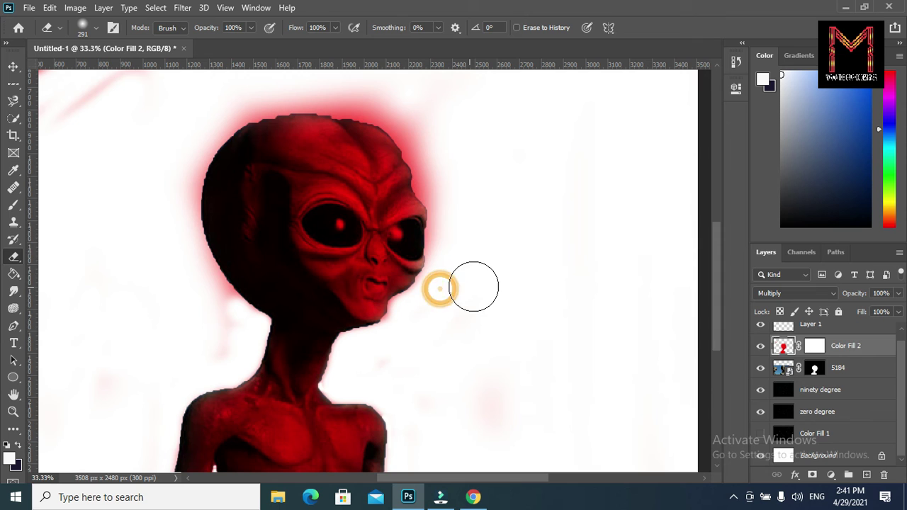
left_click(451, 236)
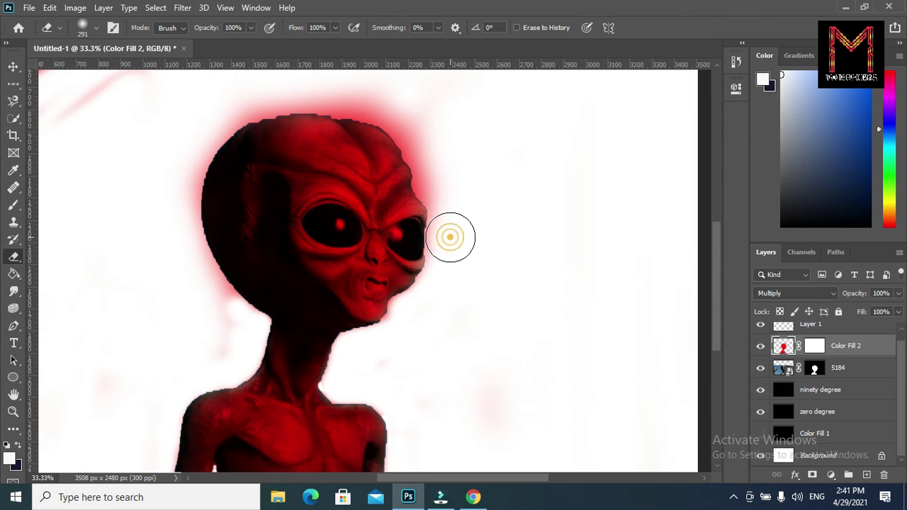
left_click(452, 200)
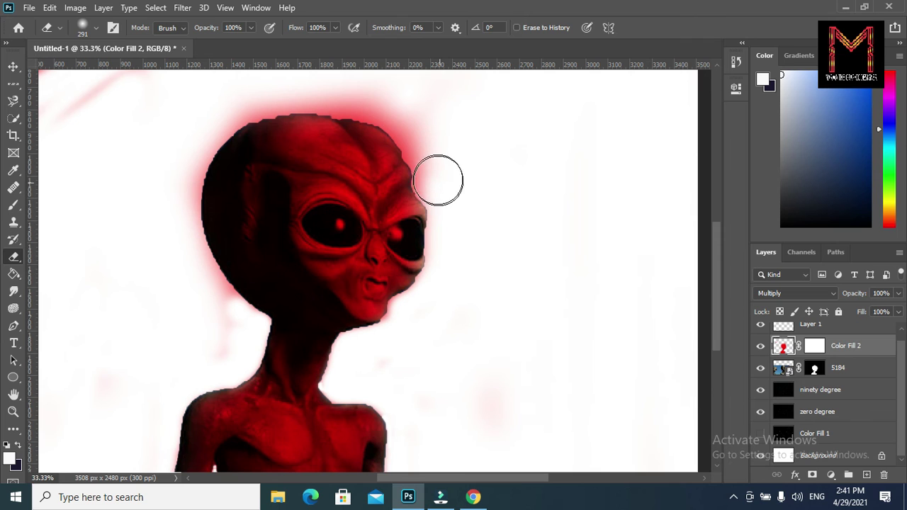
left_click(438, 180)
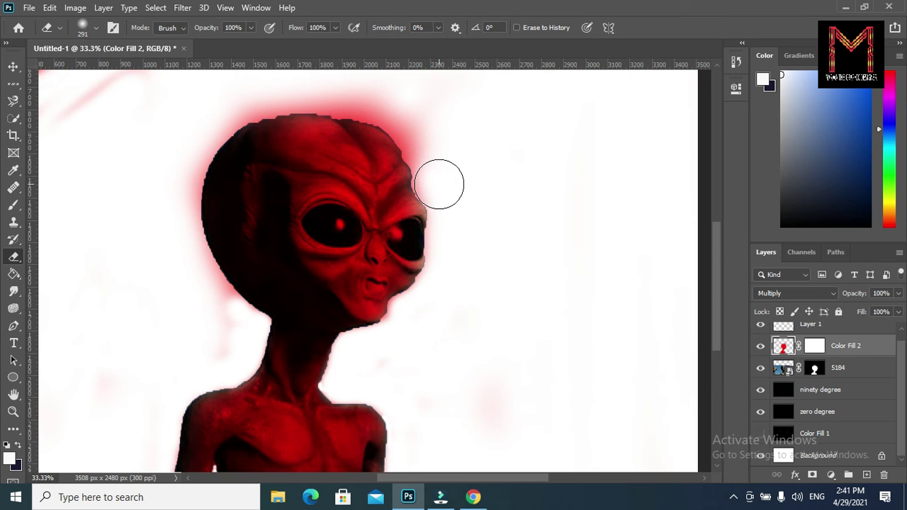
left_click(438, 159)
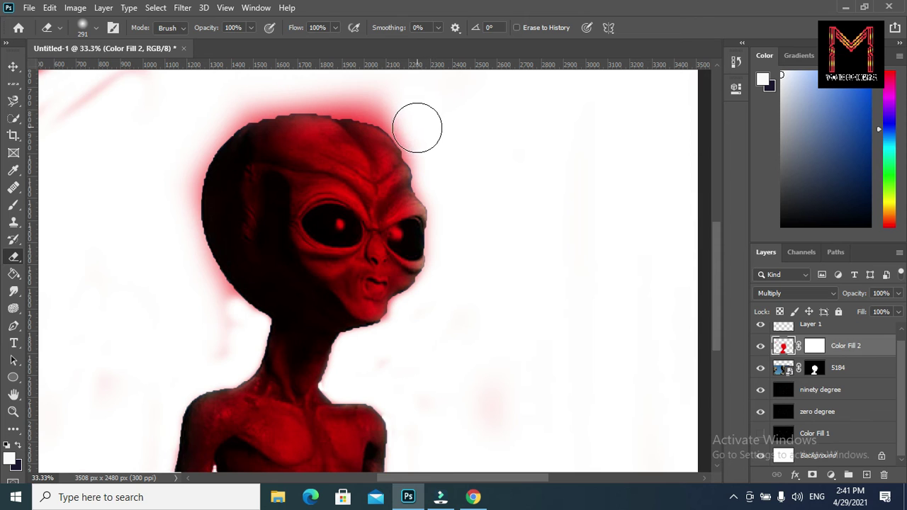
Fade the red glow across the top of the head and erase the pink streak at top-left.
left_click(415, 128)
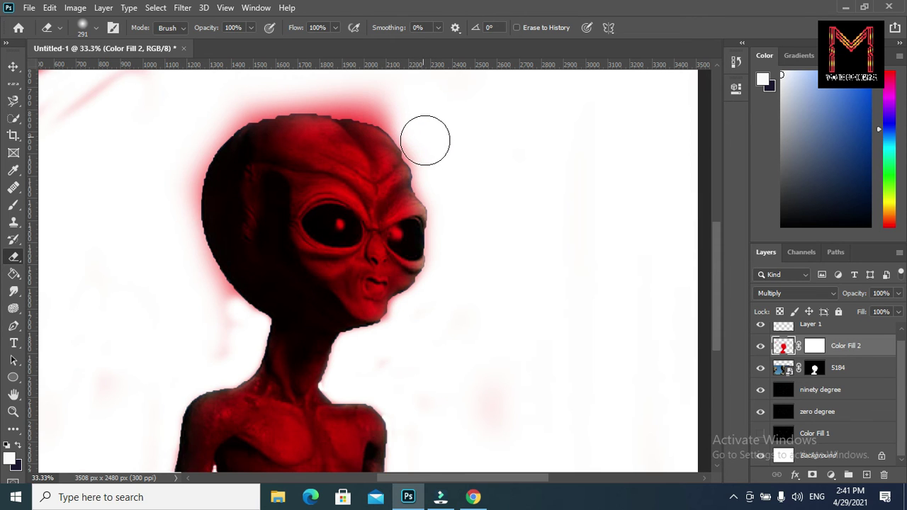
left_click(425, 141)
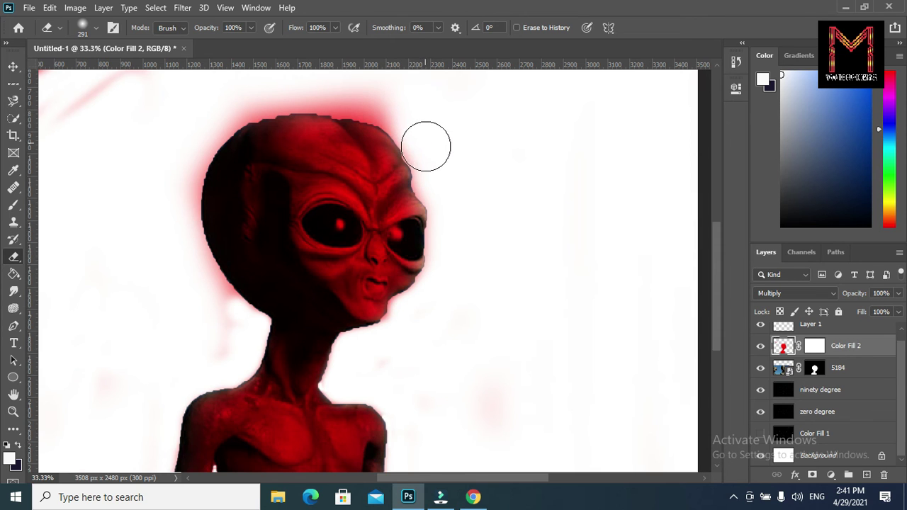
left_click(401, 98)
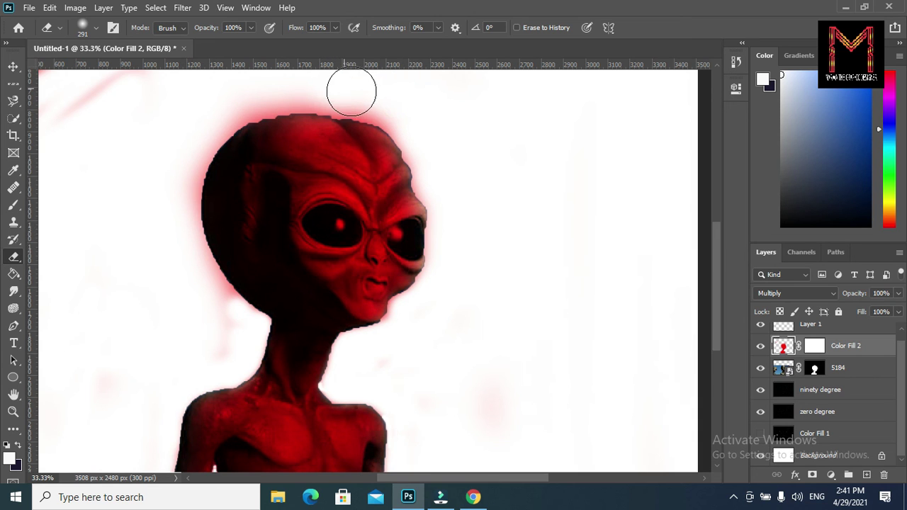
left_click_drag(351, 90, 405, 111)
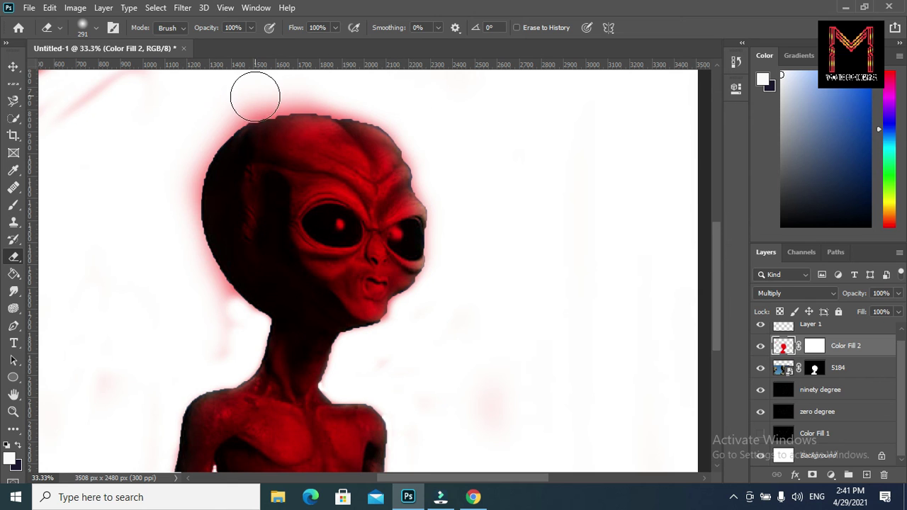
left_click_drag(277, 86, 325, 87)
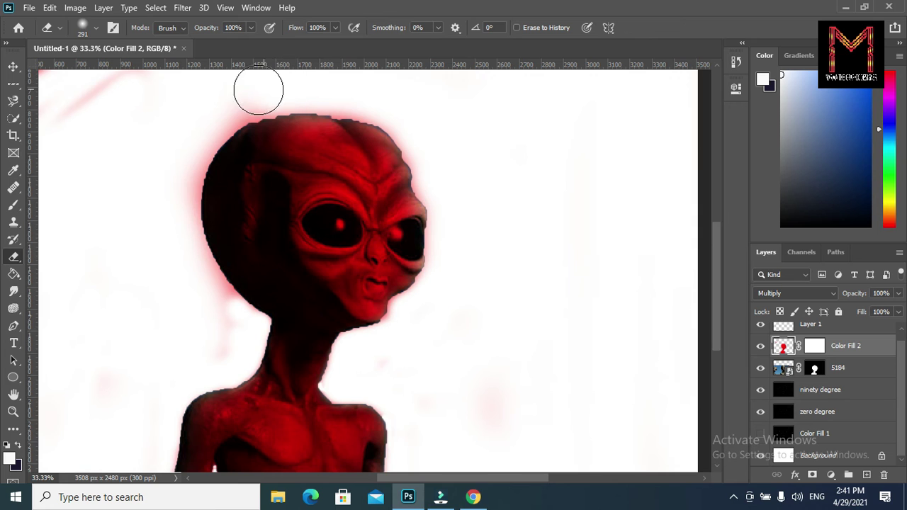
left_click_drag(80, 109, 119, 85)
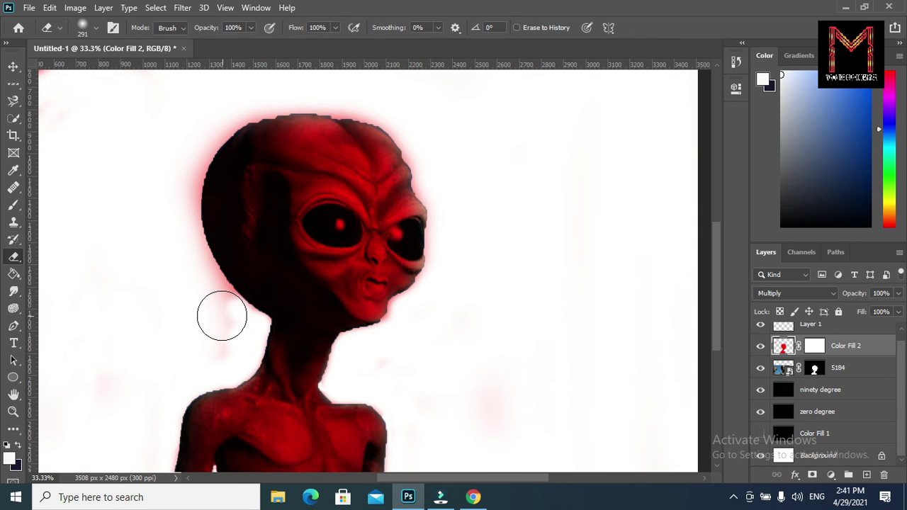
Lighten the pink glow near the neck and along the head's left edge.
left_click_drag(229, 325, 202, 290)
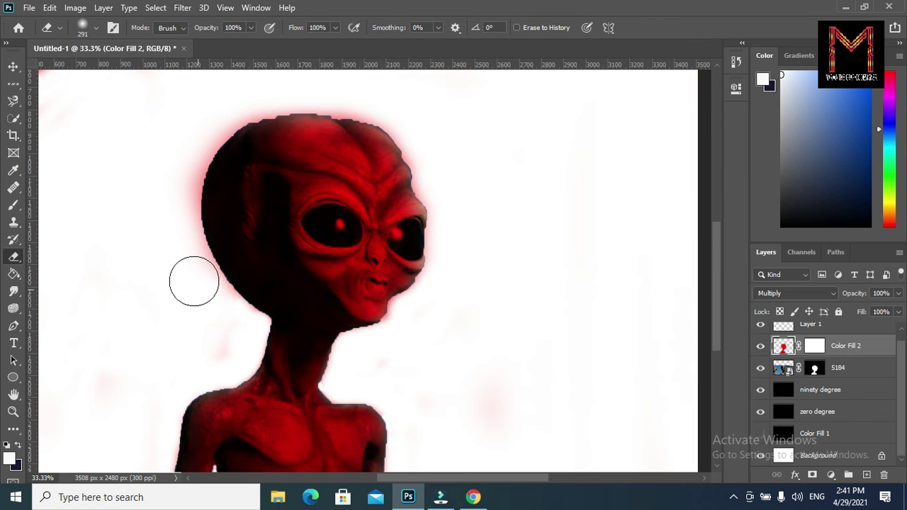
mouse_move(222, 323)
left_mouse_down()
mouse_move(178, 238)
mouse_move(176, 214)
left_mouse_up()
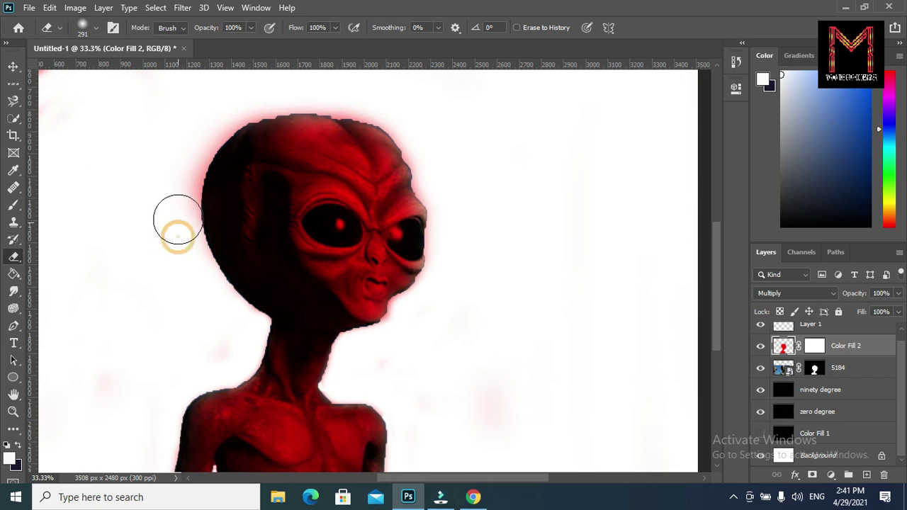
left_click(176, 209)
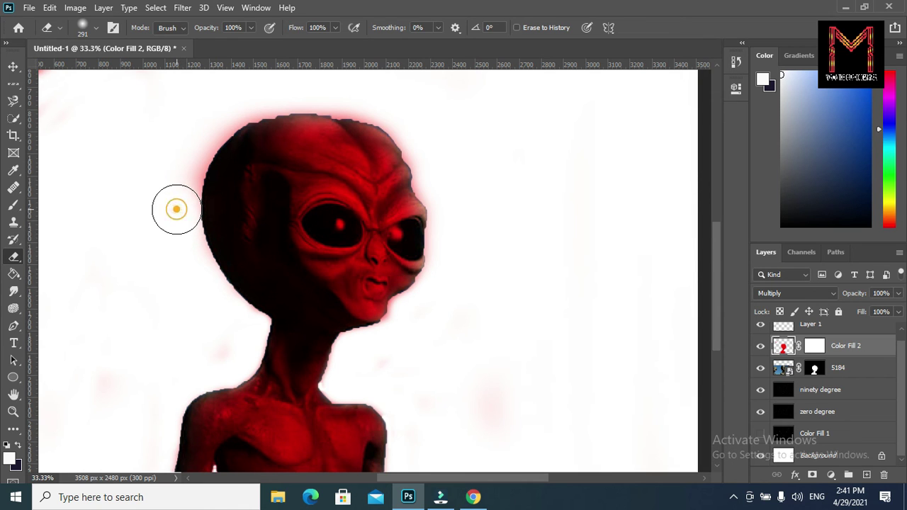
left_click(175, 203)
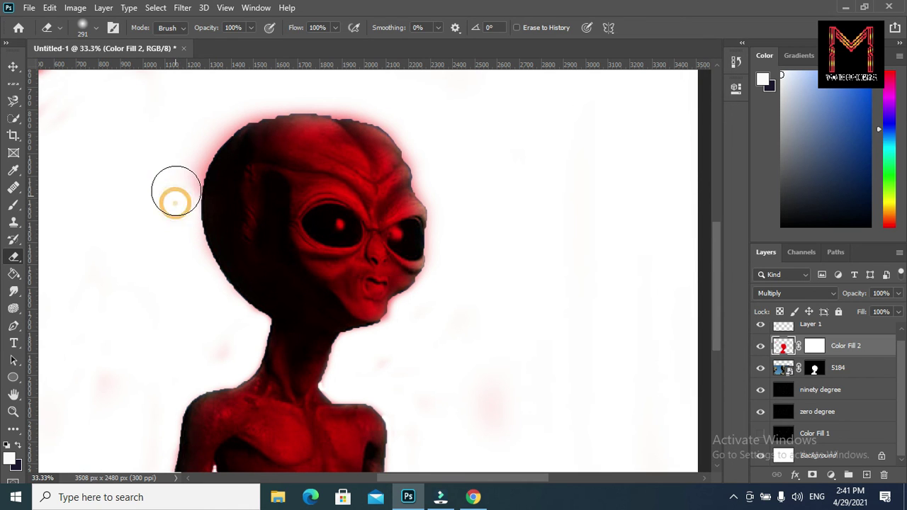
left_click(178, 173)
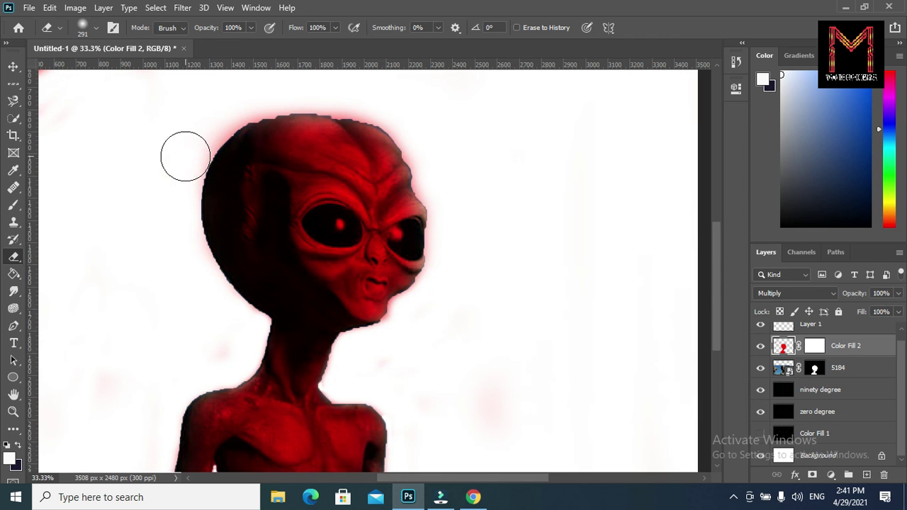
left_click(185, 156)
left_click(194, 141)
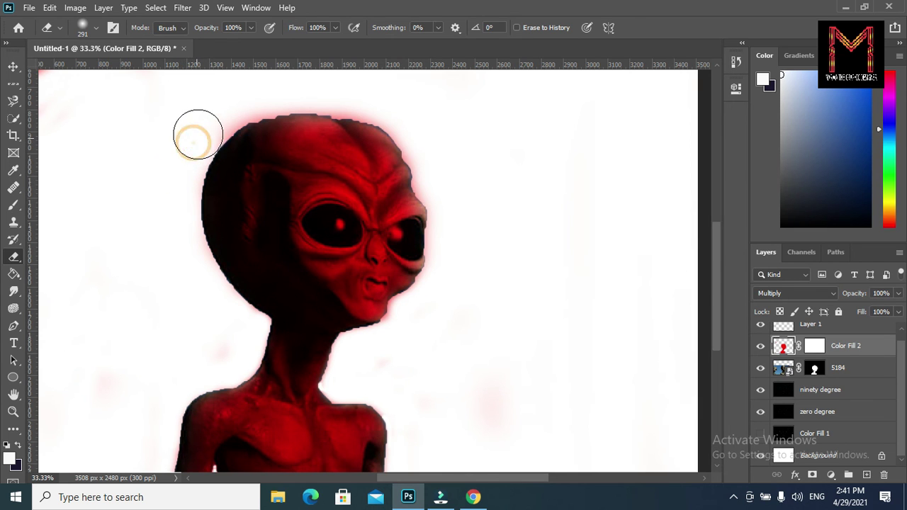
Erase the red halo along the top of the head and down its right edge.
left_click(204, 130)
left_click(216, 116)
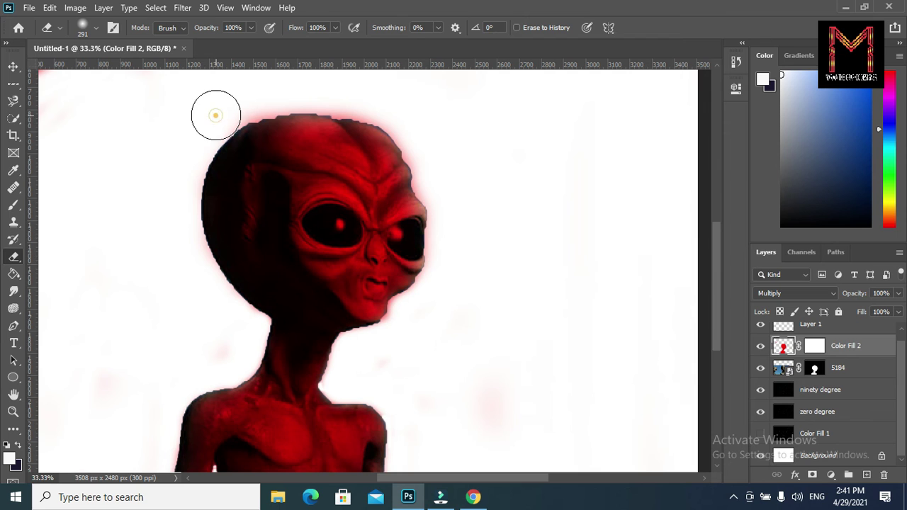
left_click(225, 107)
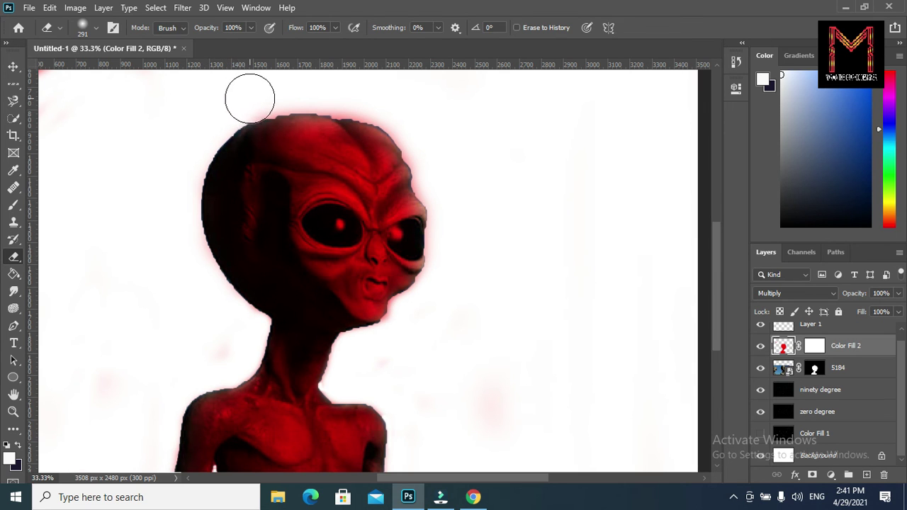
left_click(248, 96)
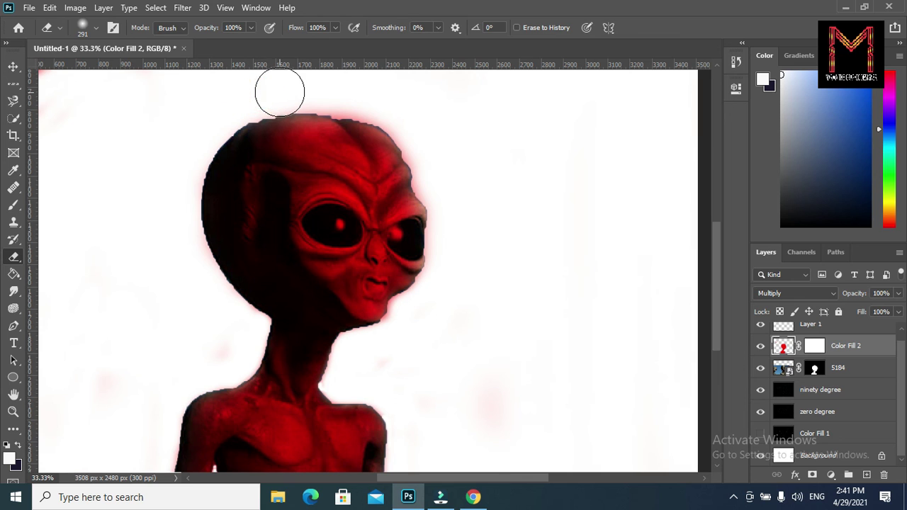
left_click(281, 89)
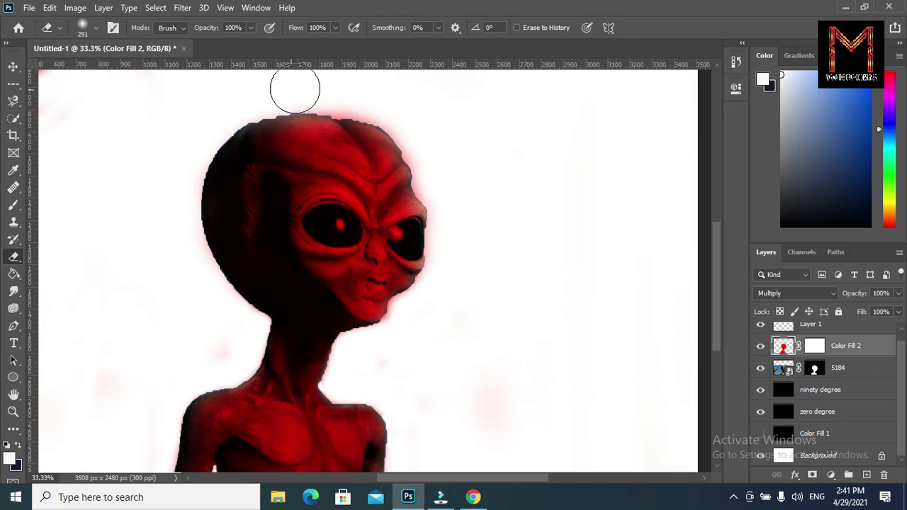
left_click(294, 88)
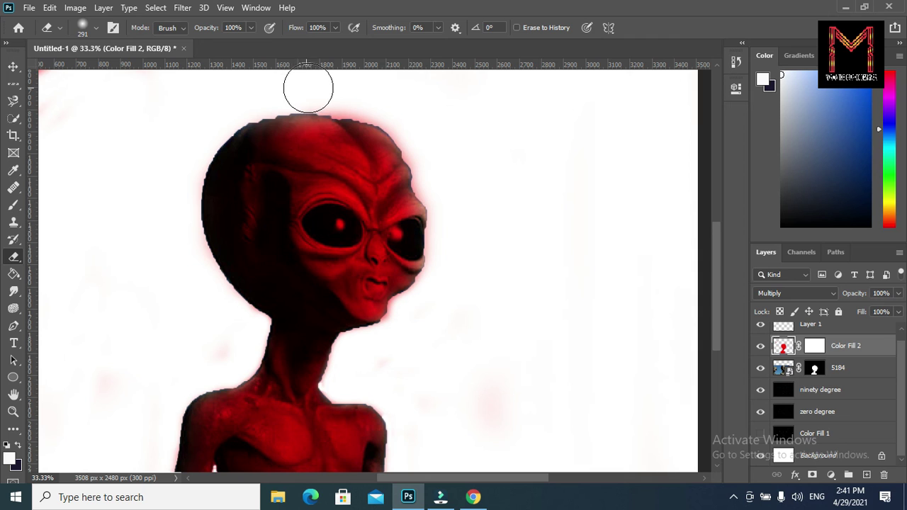
left_click(345, 92)
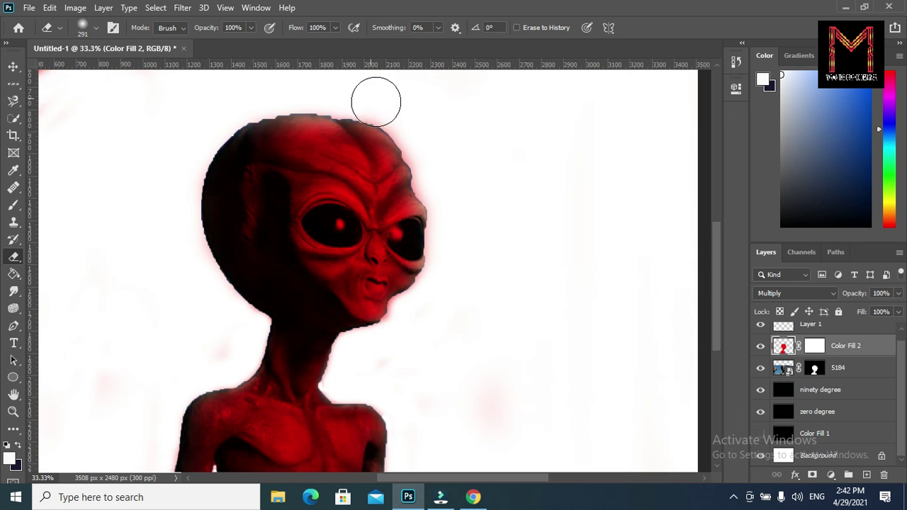
left_click(417, 128)
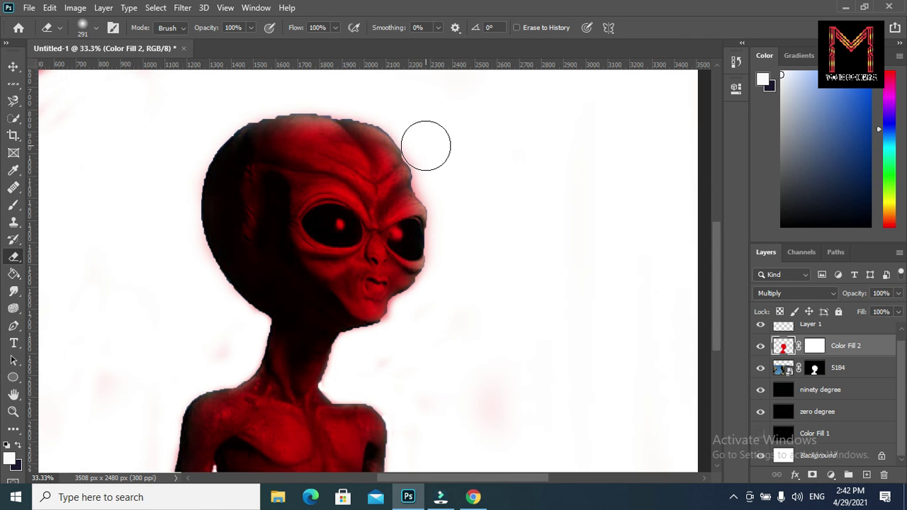
left_click(424, 143)
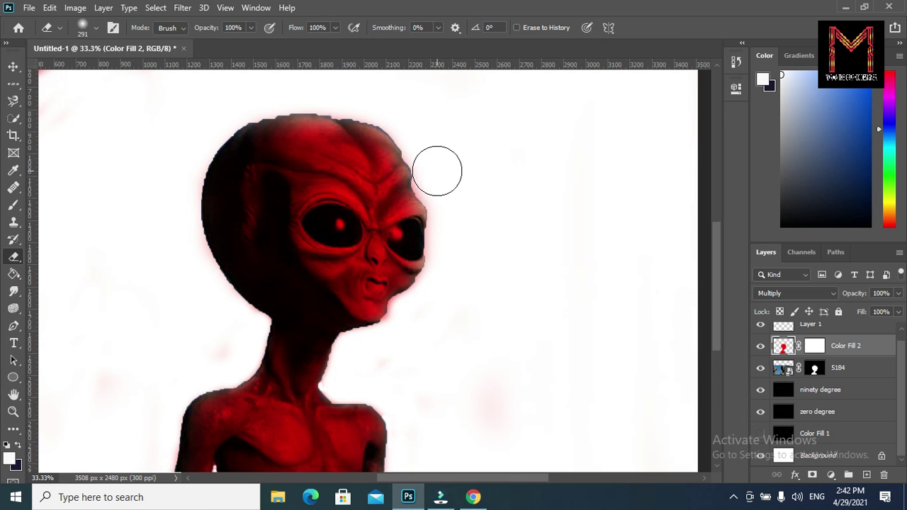
left_click(435, 170)
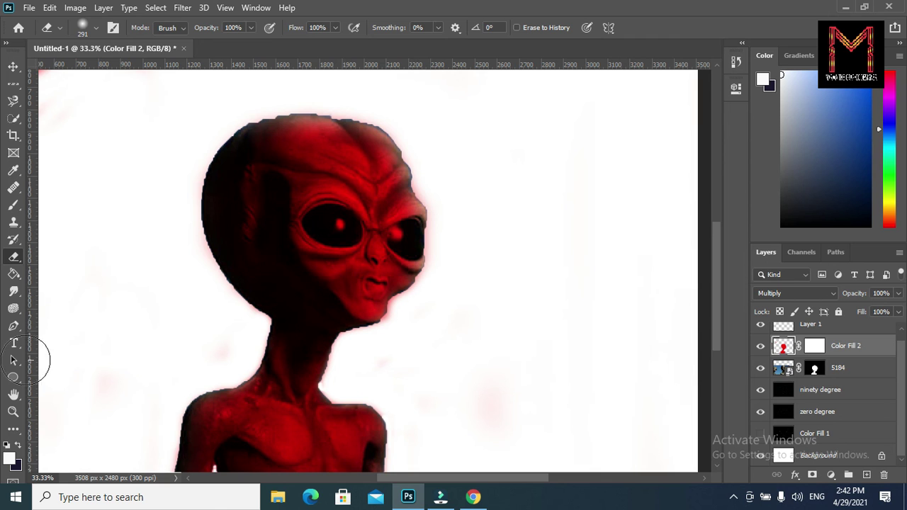
Zoom out to 16.7% to show the whole canvas.
left_click(16, 416)
left_click(103, 28)
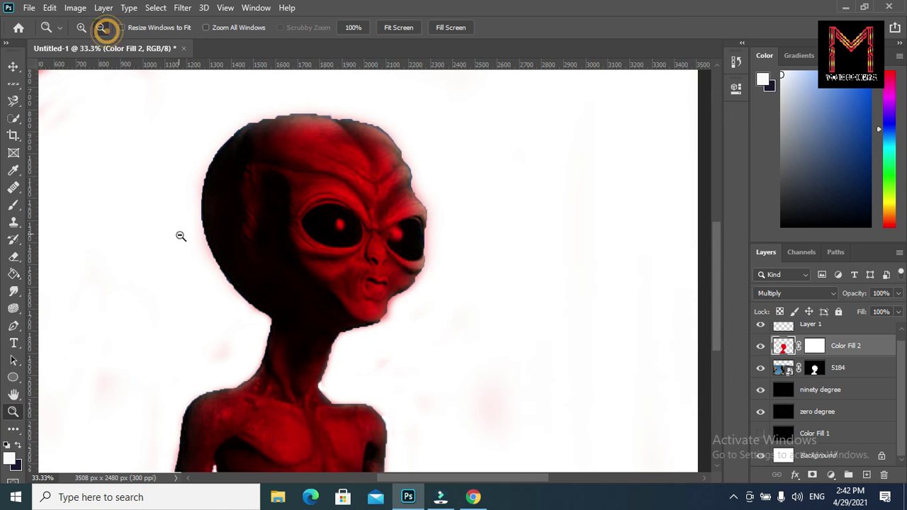
left_click(182, 238)
left_click(182, 238)
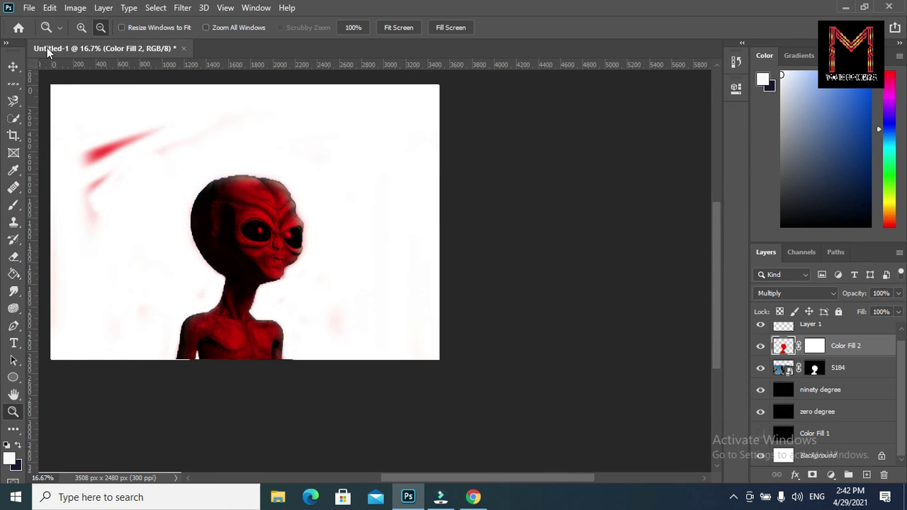
Erase the upper-left red streaks and lower-right pink smudges, then select layer 5184.
left_click(13, 256)
left_click_drag(92, 151, 200, 109)
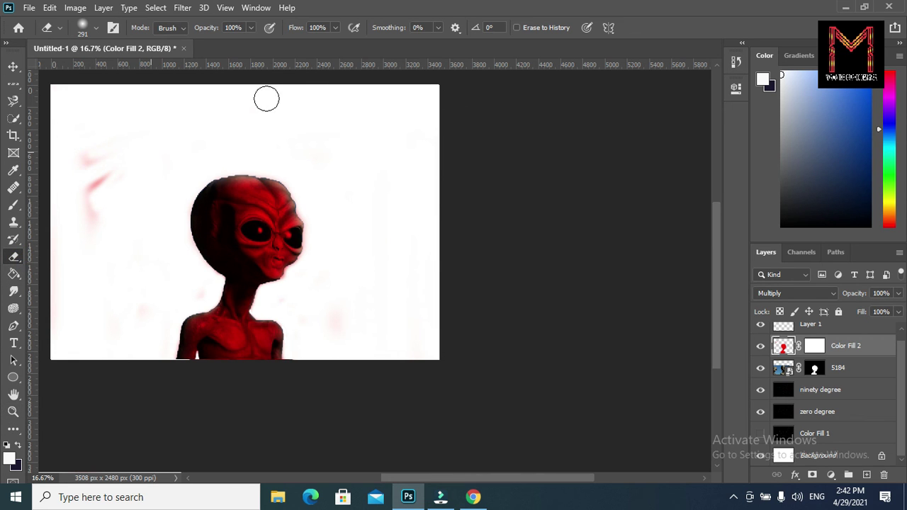
left_click_drag(97, 186, 83, 138)
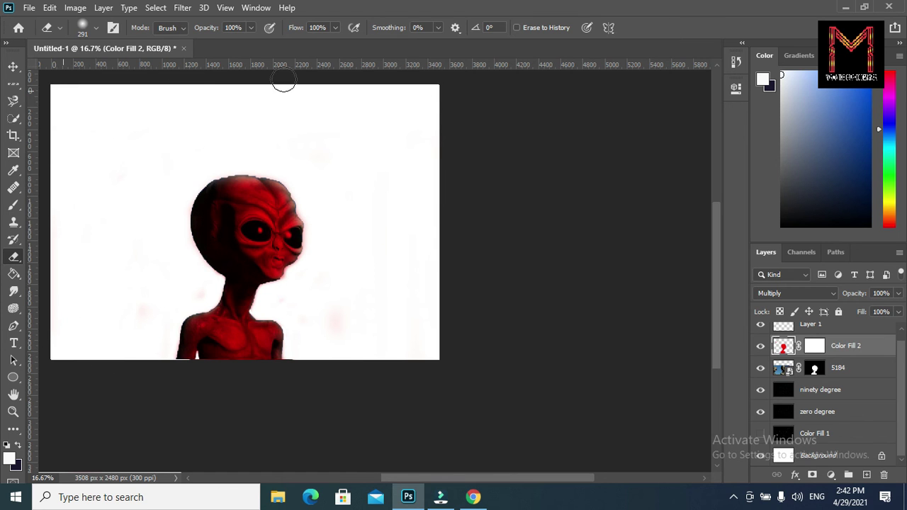
left_click_drag(424, 320, 346, 309)
left_click(13, 66)
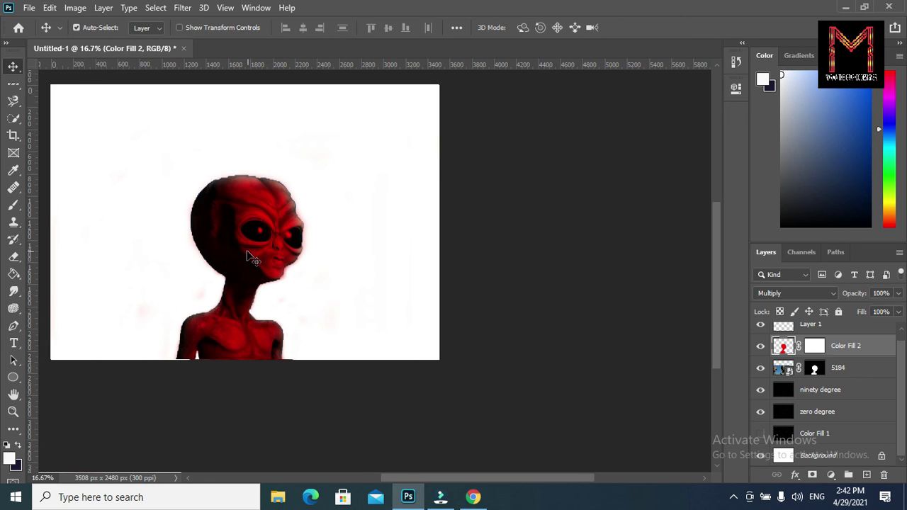
left_click(781, 371)
Realign the Color Fill 2 tint with the alien, then move both layers slightly right together.
left_click_drag(242, 269, 242, 240)
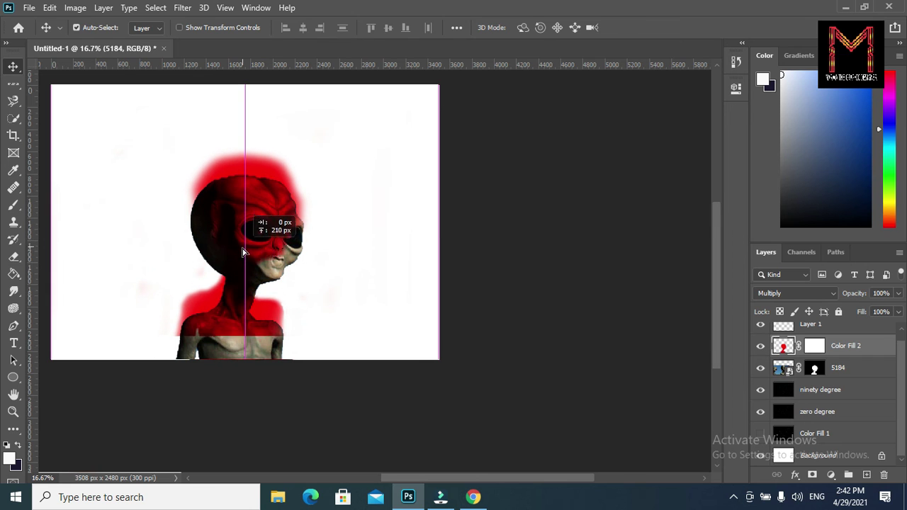
left_click_drag(242, 244, 247, 275)
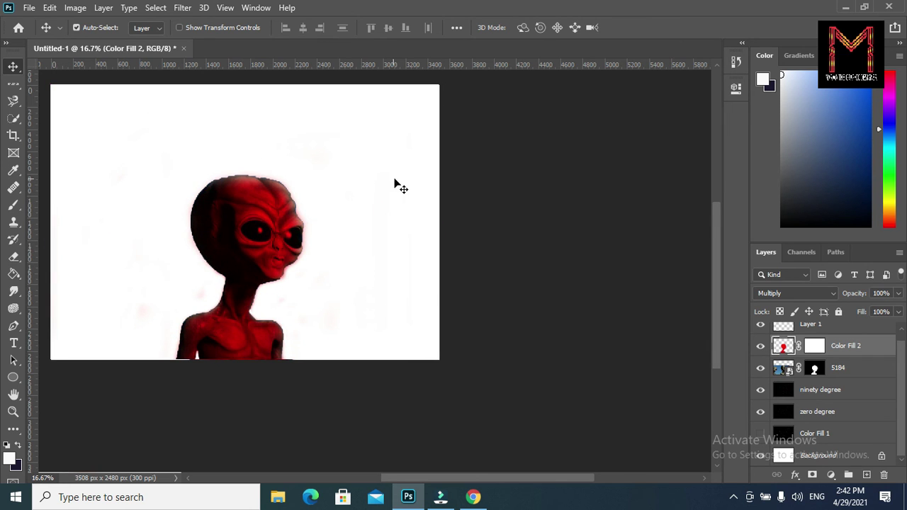
left_click(870, 370, "shift")
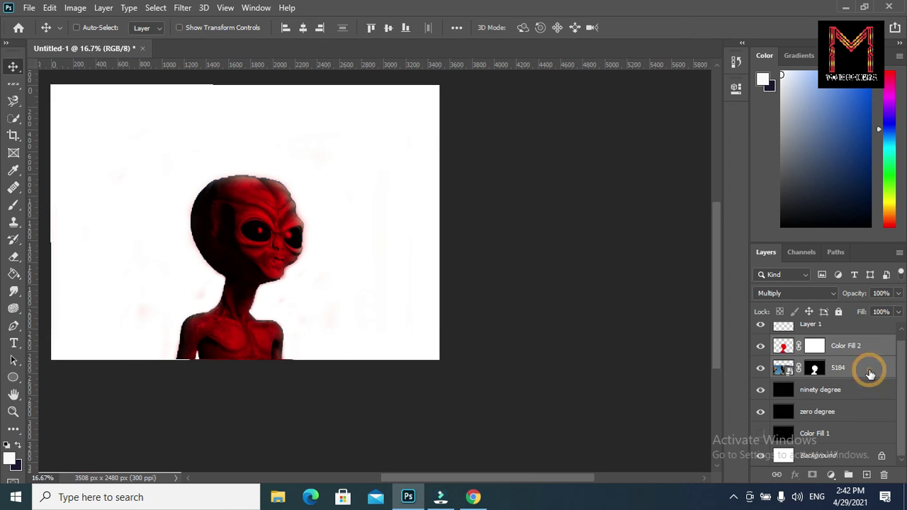
mouse_move(267, 217)
left_mouse_down()
mouse_move(268, 146)
mouse_move(277, 212)
left_mouse_up()
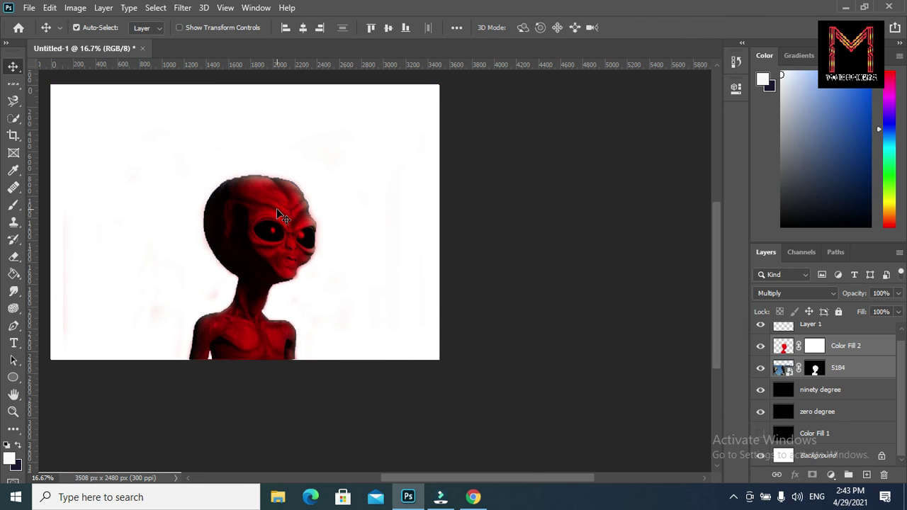
Turn on the Color Fill 1 starfield and select the ninety degree star layer.
left_click(759, 435)
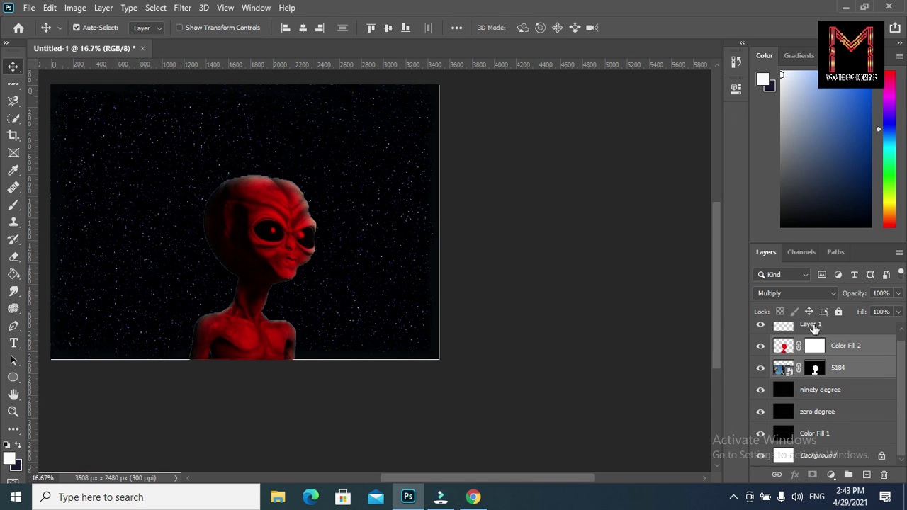
left_click(537, 192)
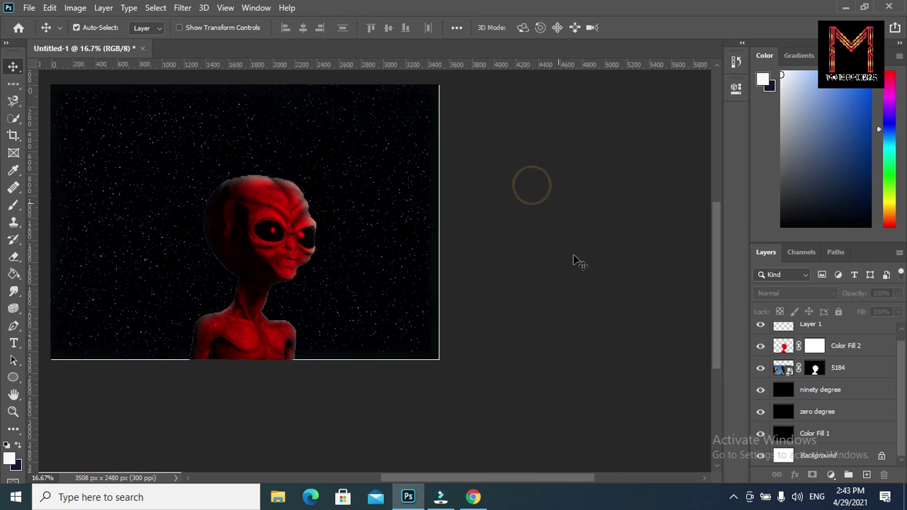
left_click(417, 296)
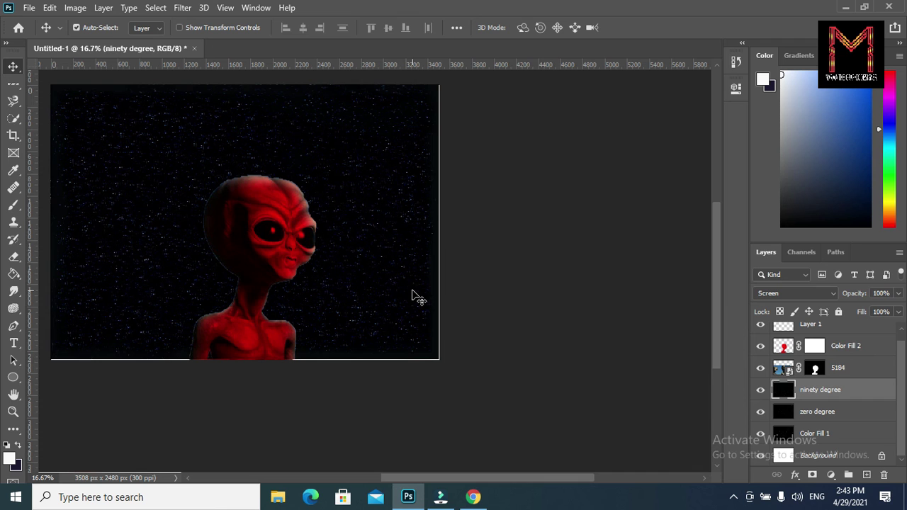
left_click(416, 296)
left_click(417, 296)
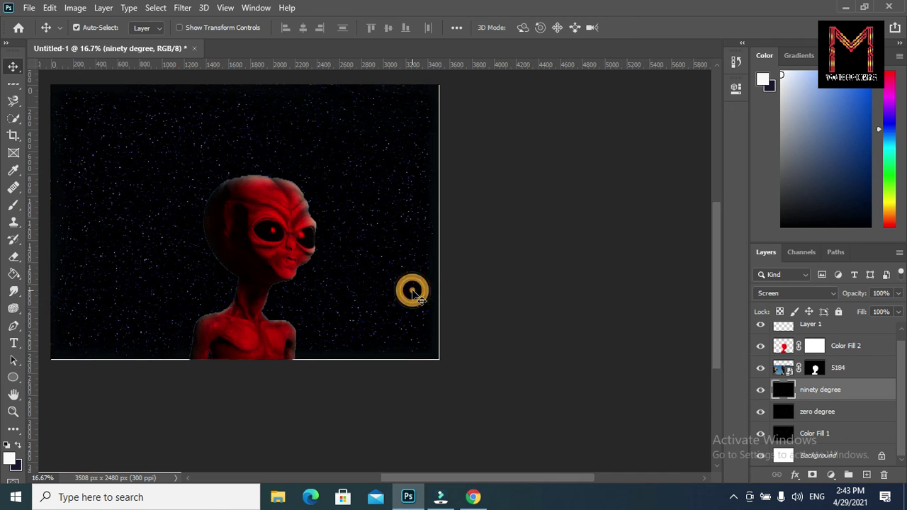
left_click(416, 296)
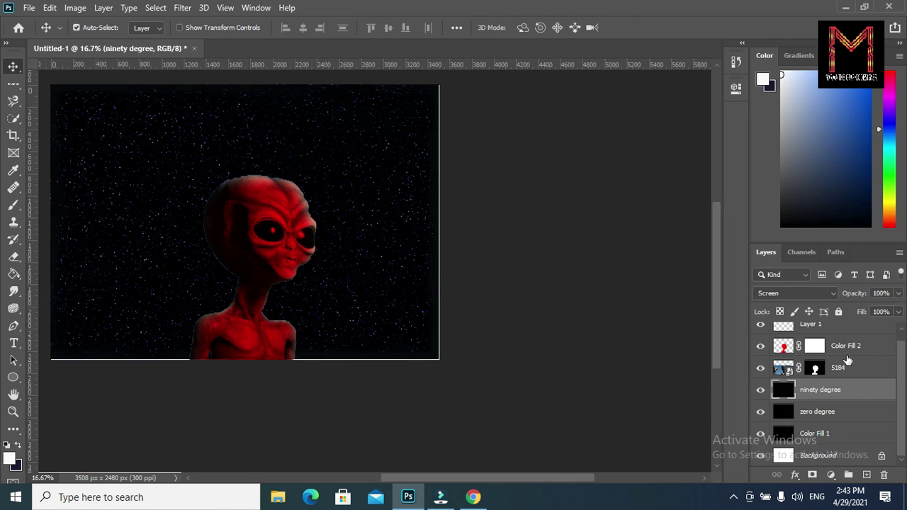
Select the ninety degree, zero degree and Color Fill 1 layers together.
left_click(778, 366)
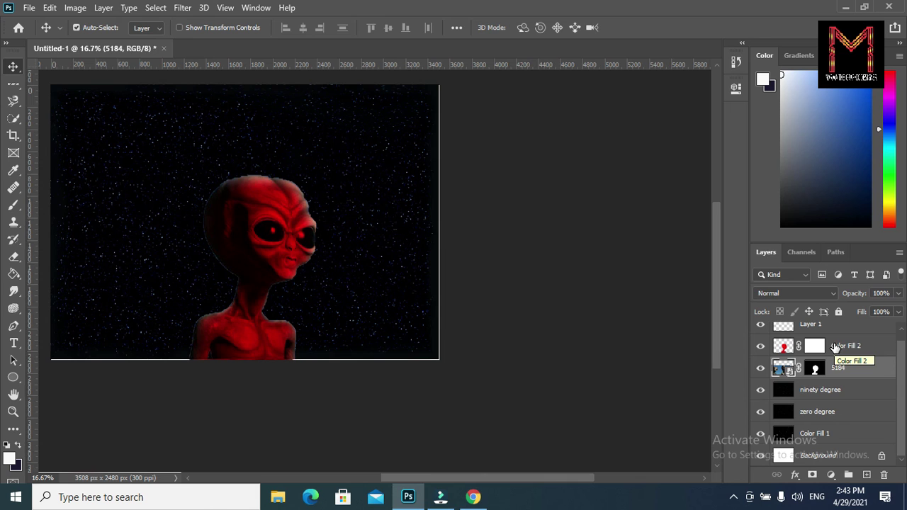
left_click(834, 346)
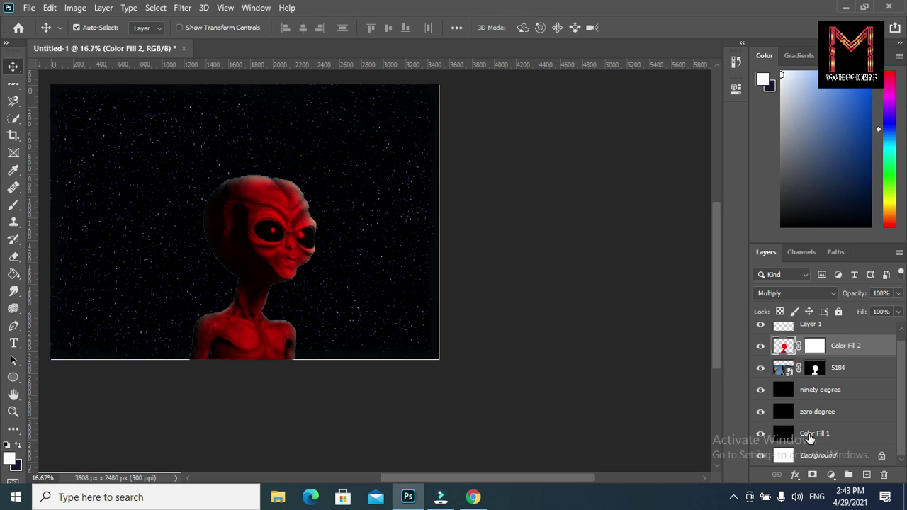
left_click(809, 435)
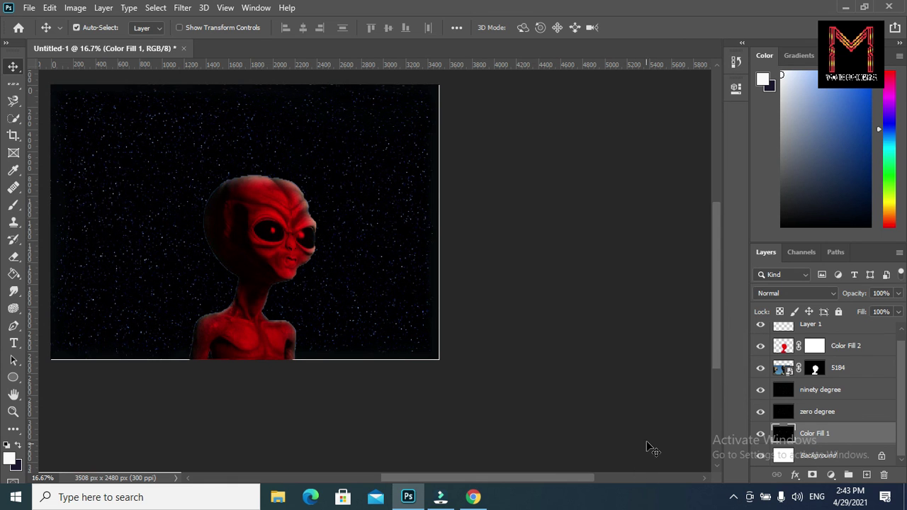
left_click(836, 395, "shift")
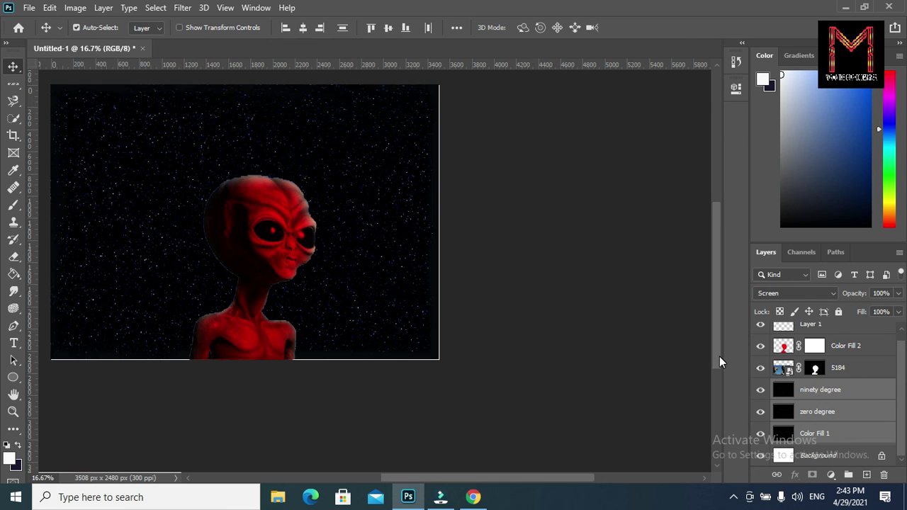
Scale the selected starfield layers to about 100.92% so they fill the canvas exactly.
key("ctrl+t")
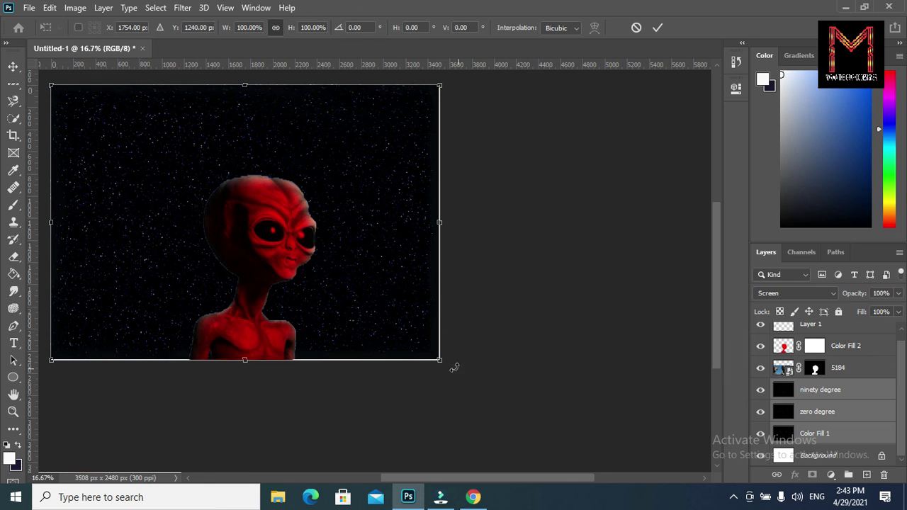
left_click_drag(438, 360, 451, 368)
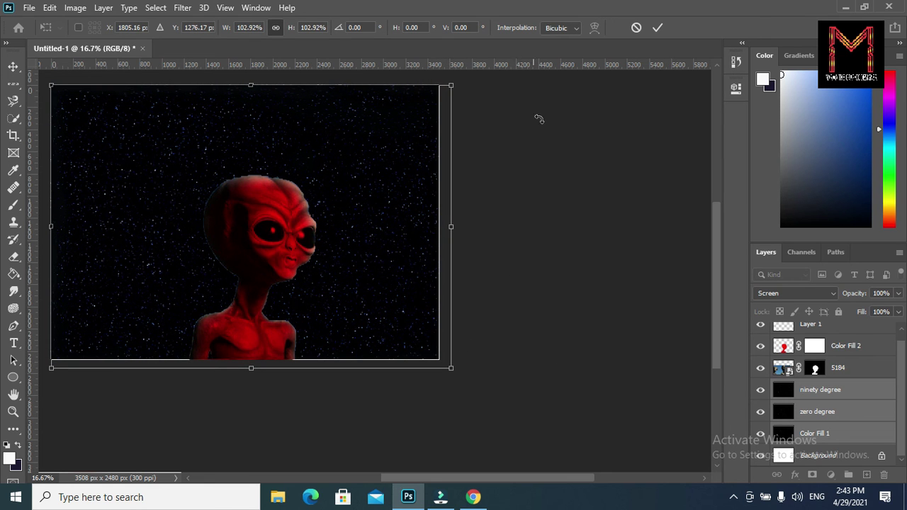
left_click_drag(451, 369, 442, 365)
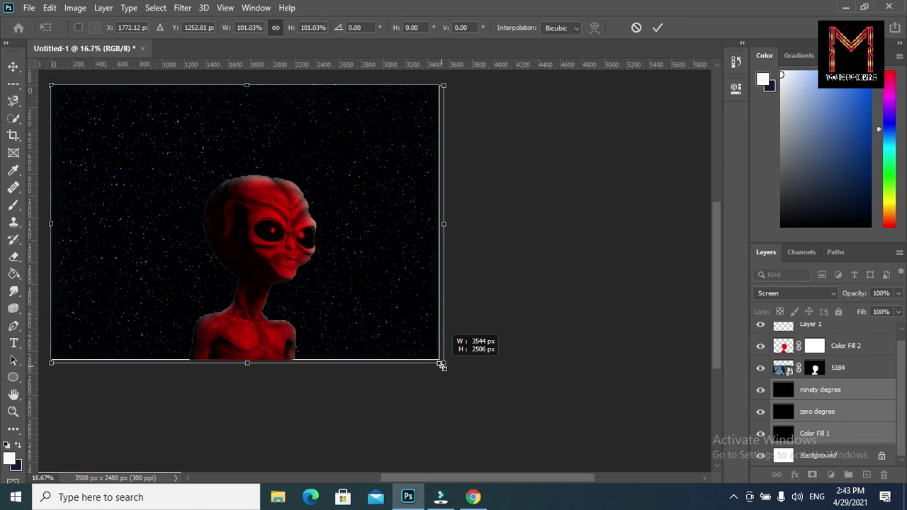
left_click_drag(442, 366, 441, 362)
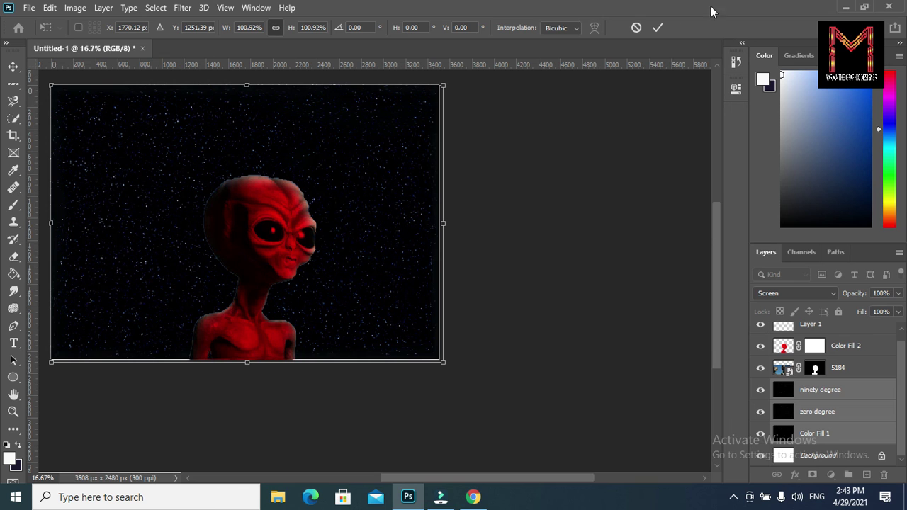
left_click(657, 29)
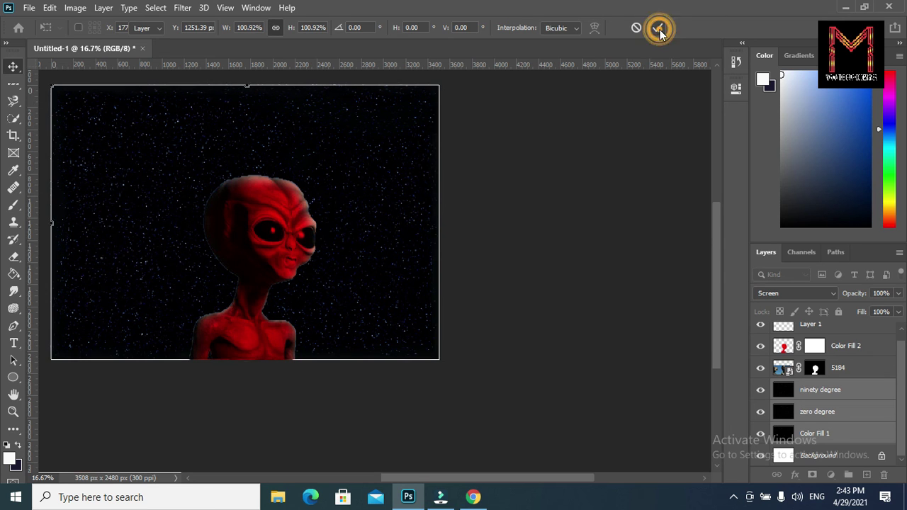
Select layers 5184, Color Fill 2 and Layer 1 and scale them to about 110.36%.
left_click(839, 368)
left_click(839, 347, "shift")
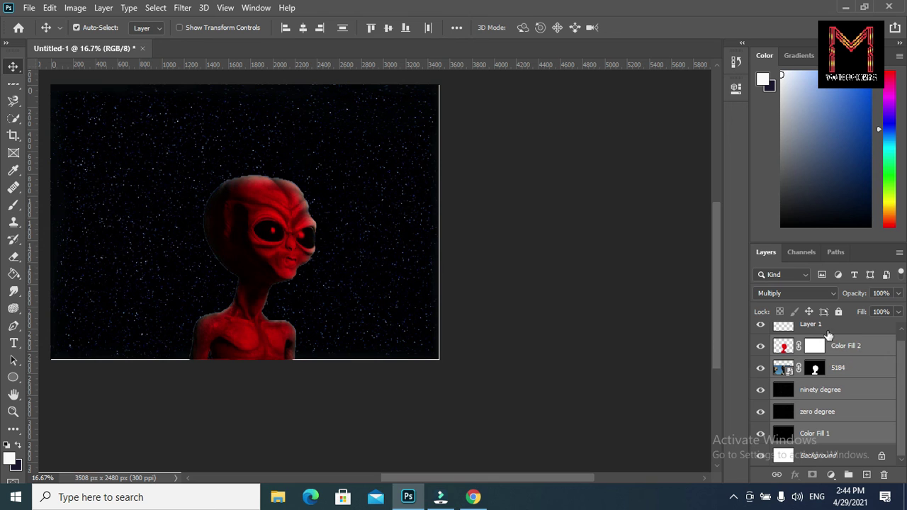
left_click(825, 332, "shift")
key("ctrl+t")
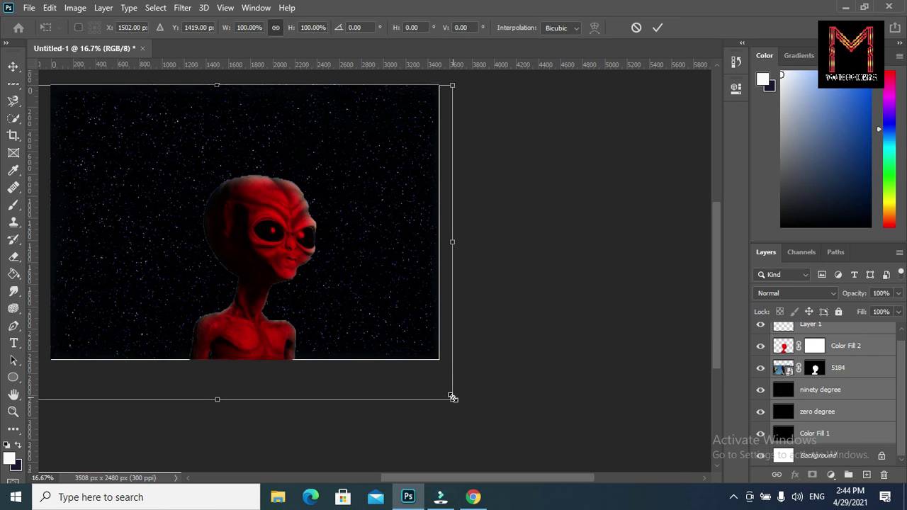
mouse_move(452, 397)
left_mouse_down()
mouse_move(479, 423)
mouse_move(445, 402)
left_mouse_up()
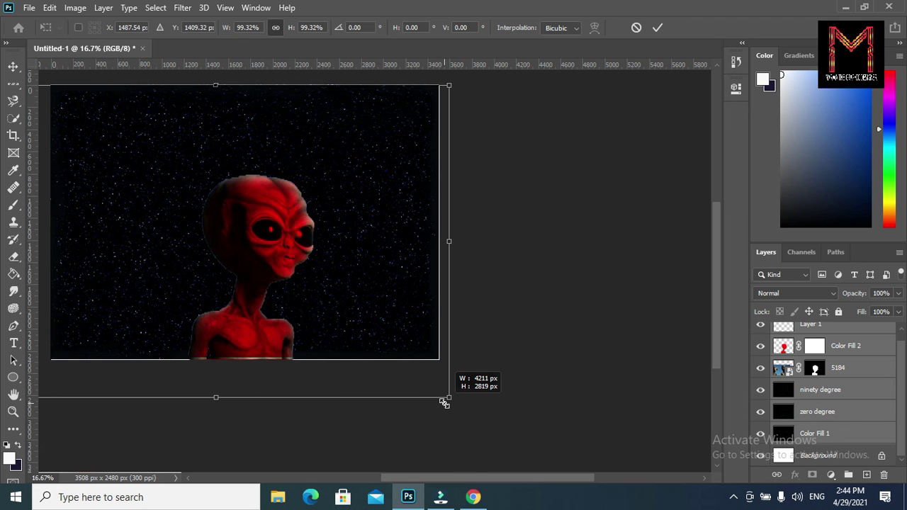
left_click_drag(445, 402, 476, 417)
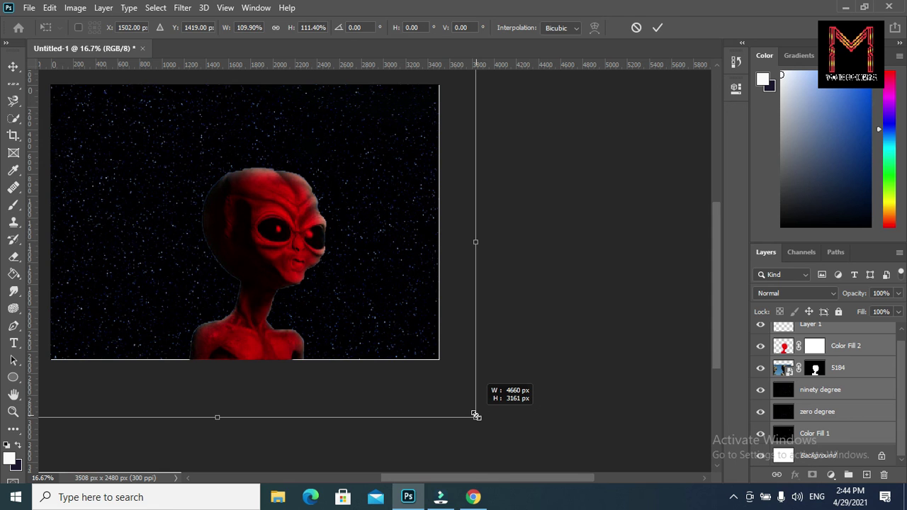
left_click_drag(476, 417, 476, 416)
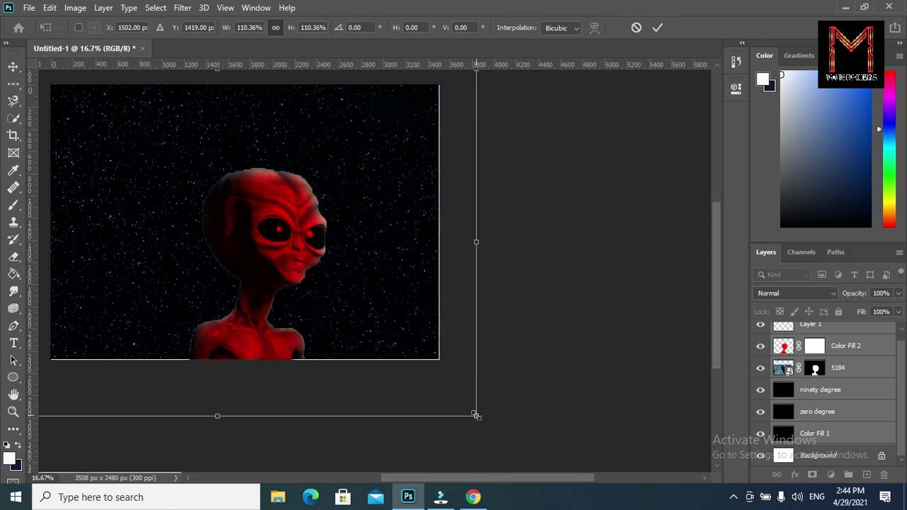
left_click(658, 27)
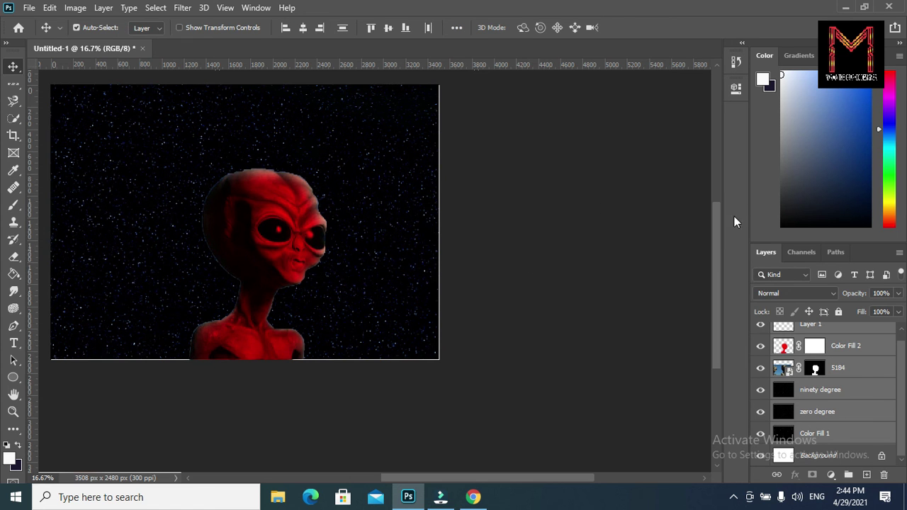
Start a Place Embedded and browse to the F:\desert at night folder.
left_click_drag(717, 237, 717, 225)
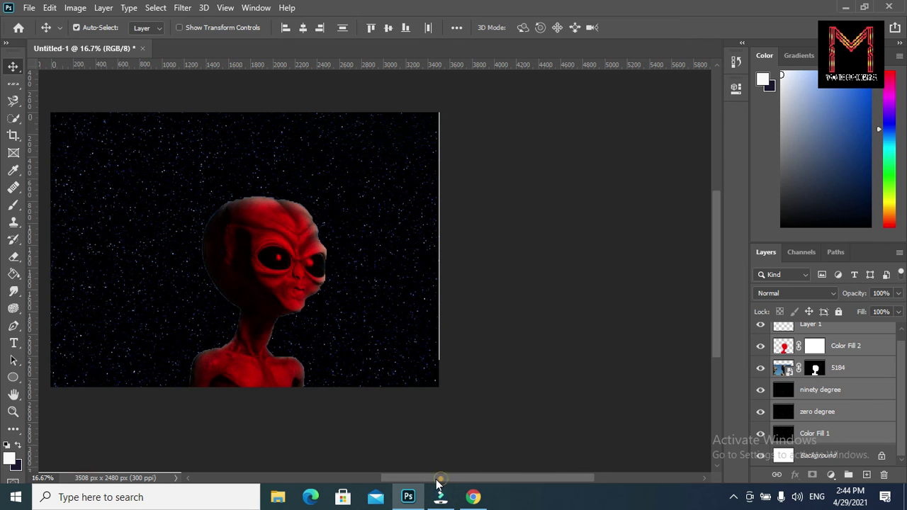
left_click_drag(437, 479, 416, 479)
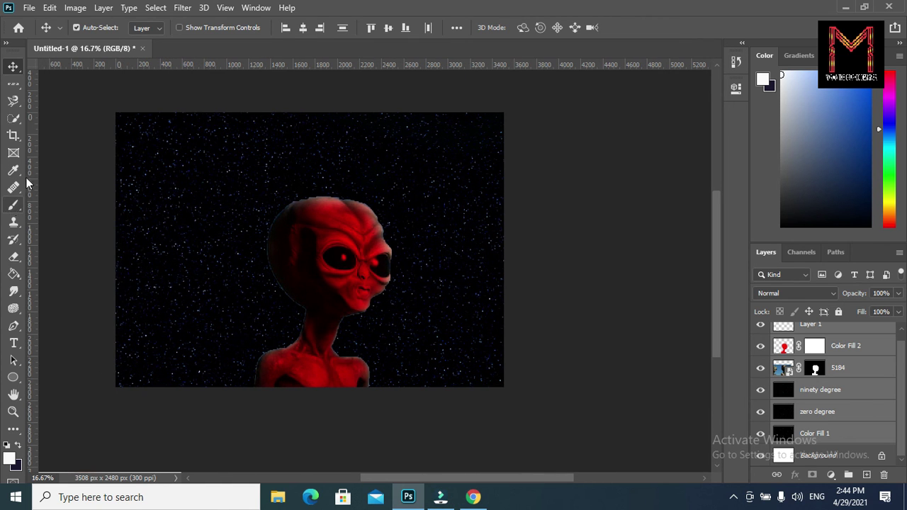
left_click(30, 9)
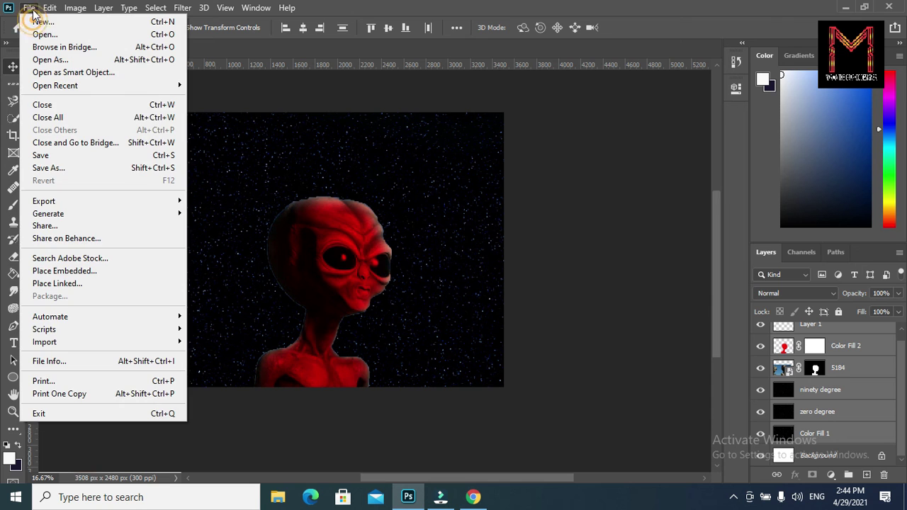
left_click(69, 270)
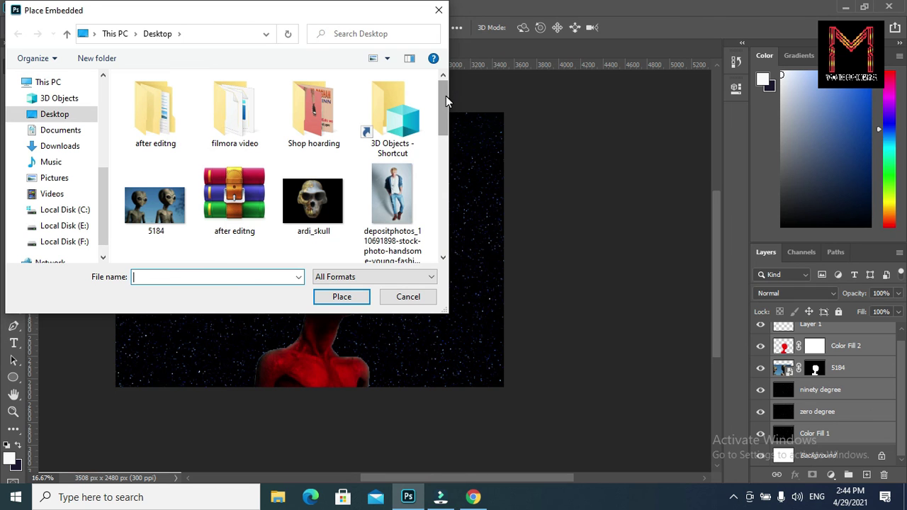
mouse_move(57, 177)
left_click(62, 243)
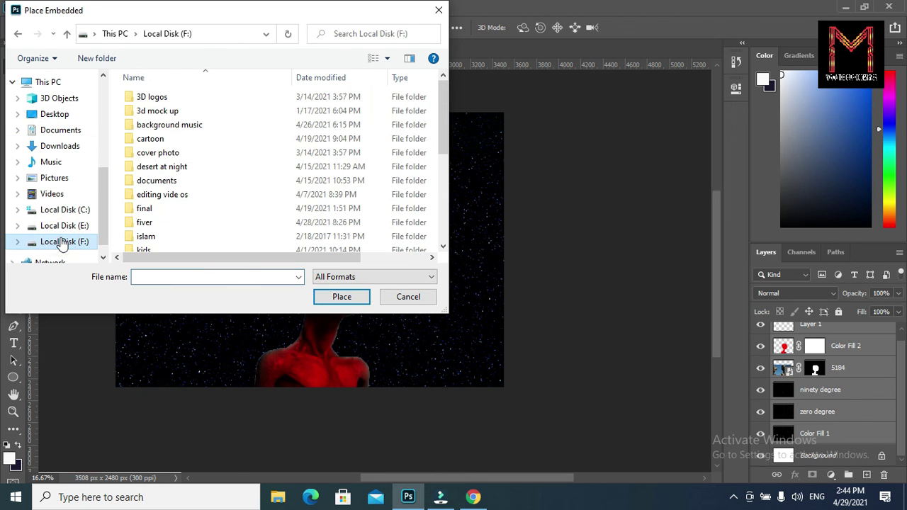
double_click(161, 167)
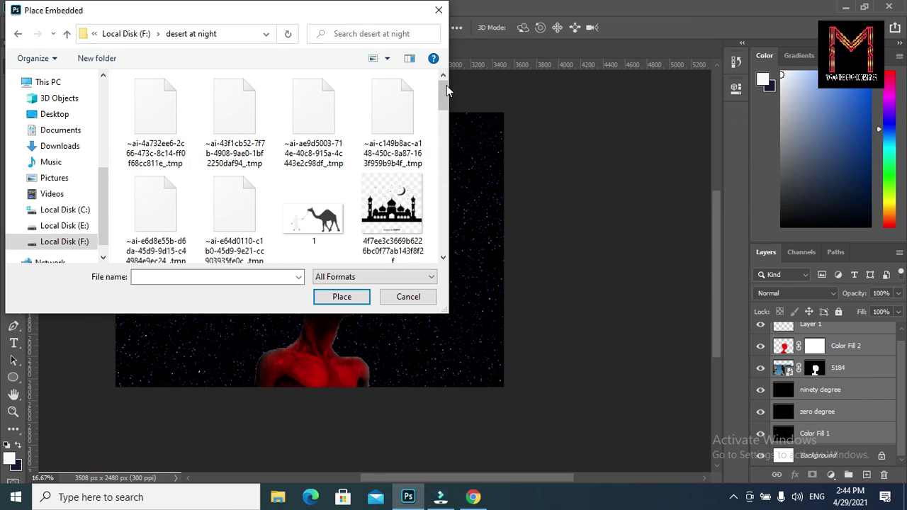
Place the moon image 'download' and scale it to about 177% over the alien's head.
left_click_drag(446, 85, 447, 145)
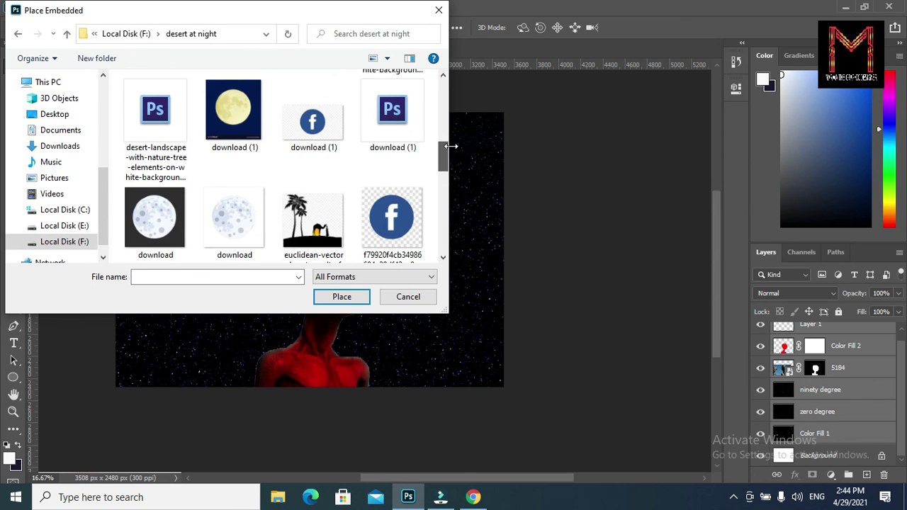
double_click(235, 220)
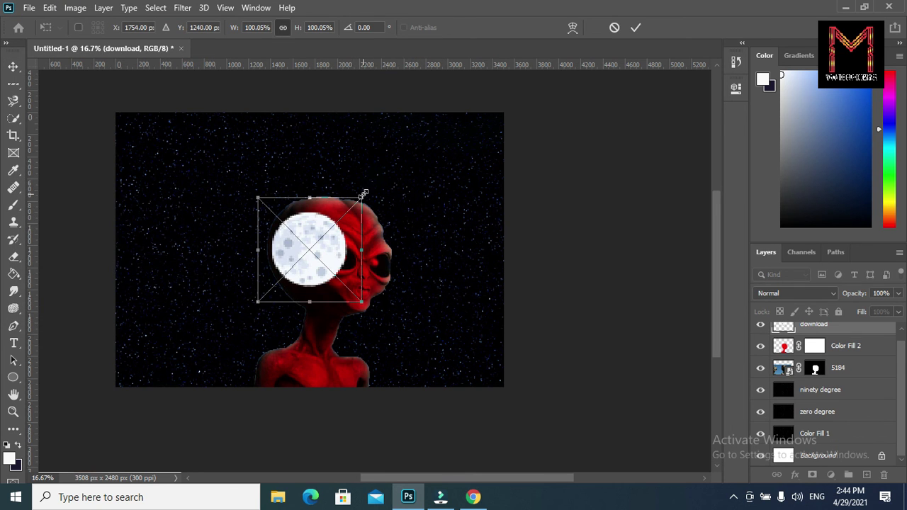
left_click_drag(363, 195, 452, 125)
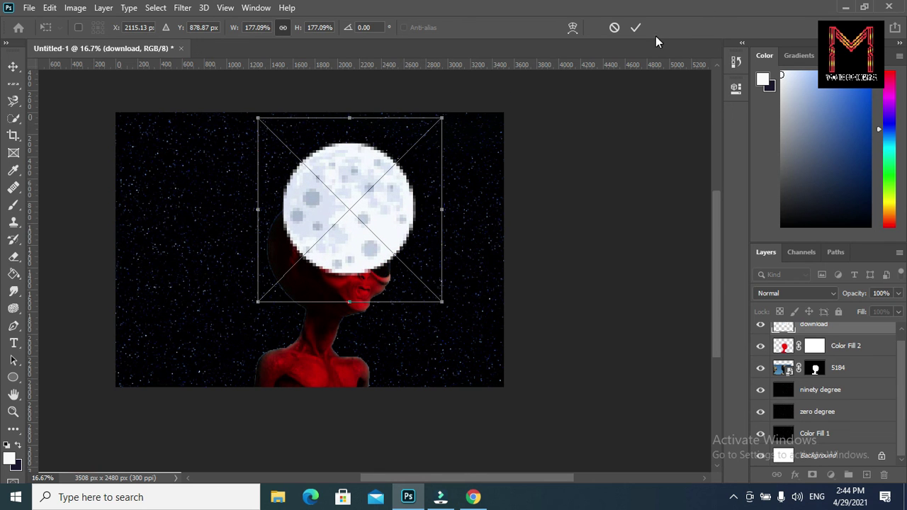
left_click(636, 28)
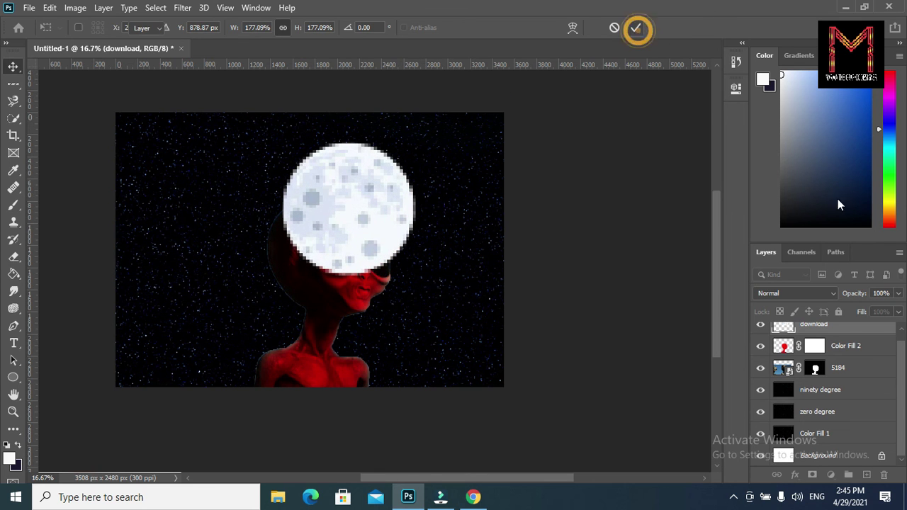
Give the download moon layer a white Outer Glow with 10% spread and 224 px size.
right_click(835, 328)
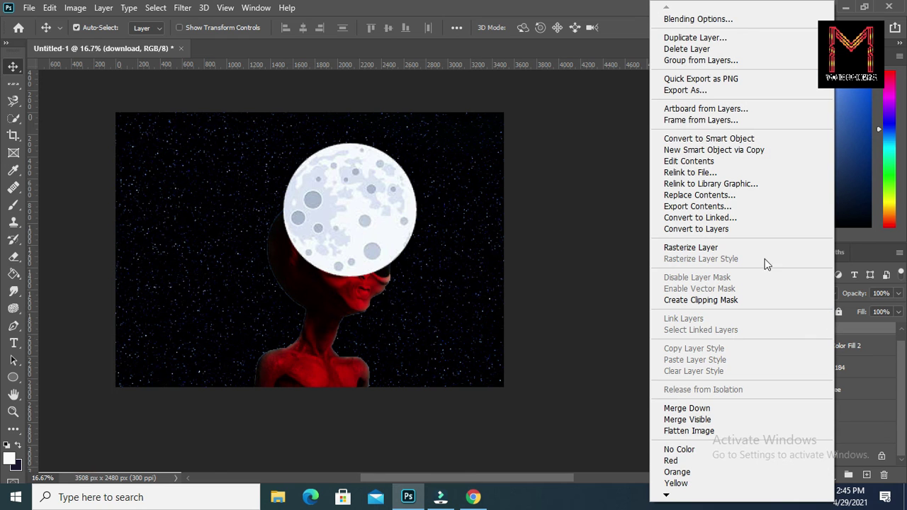
left_click(692, 20)
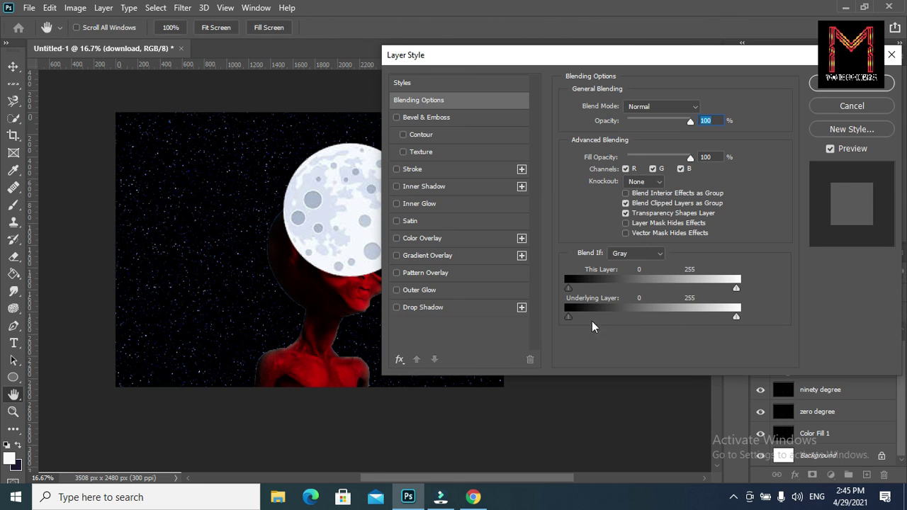
left_click(415, 292)
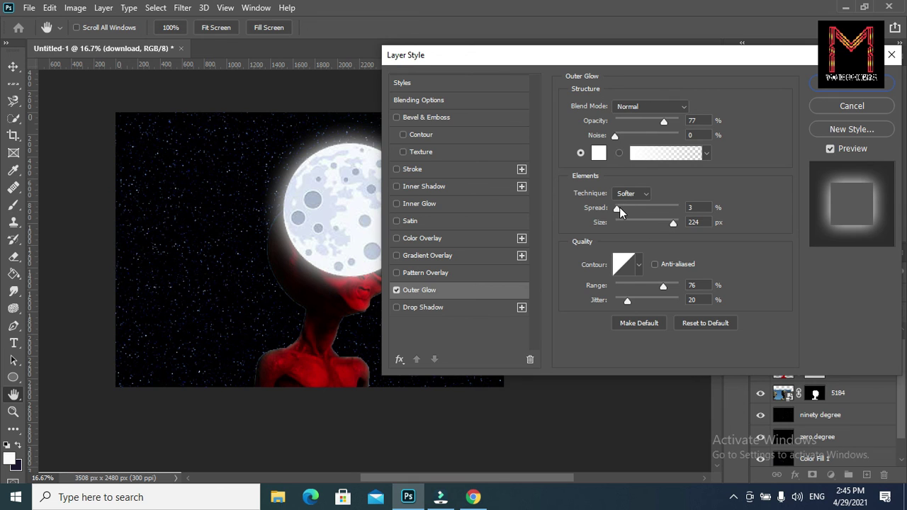
mouse_move(619, 207)
left_mouse_down()
mouse_move(629, 207)
mouse_move(622, 207)
left_mouse_up()
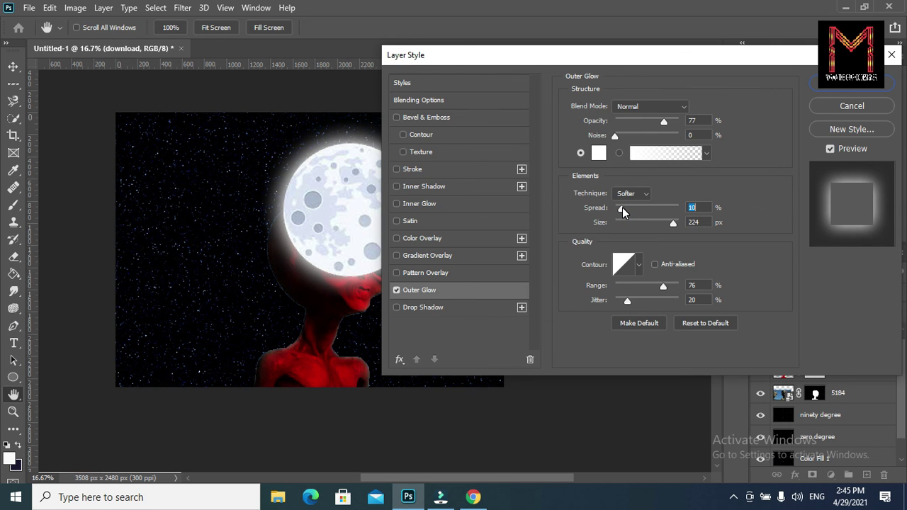
left_click(839, 85)
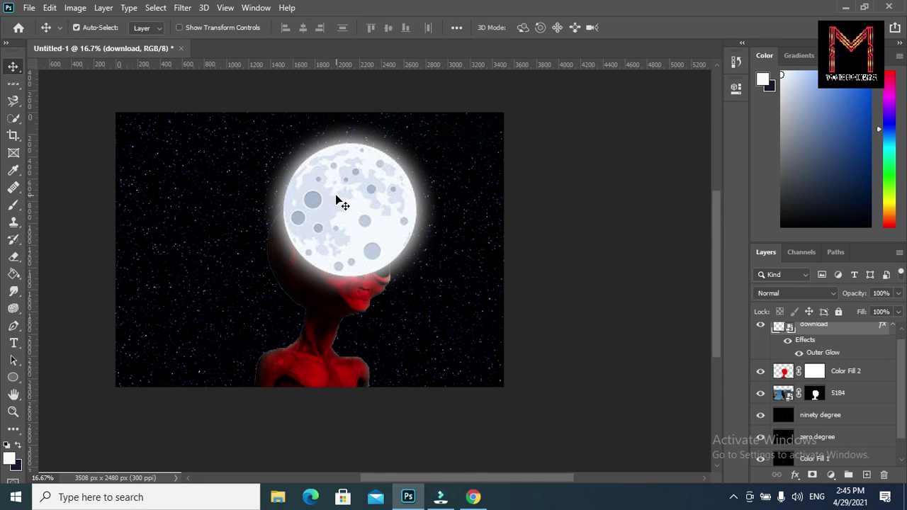
Move the moon up-left and drop the download layer below the 5184 alien layer.
left_click_drag(340, 203, 284, 187)
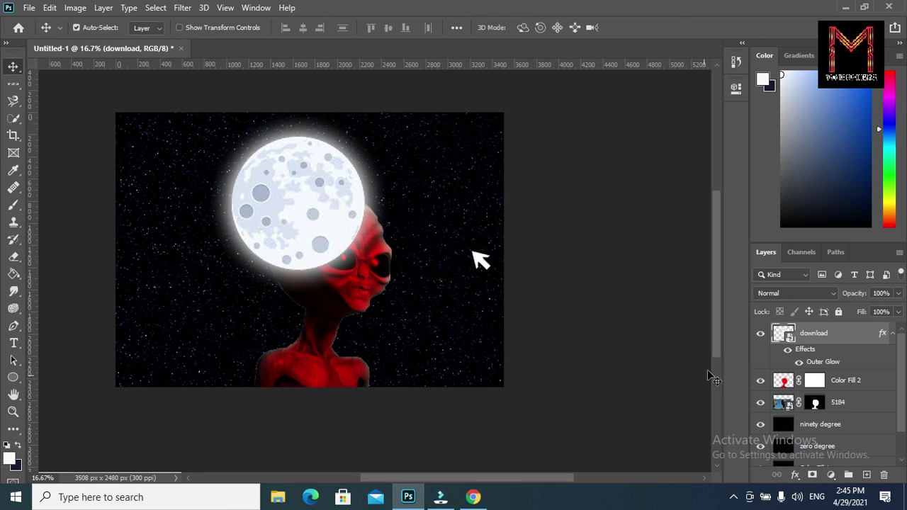
left_click_drag(834, 335, 836, 413)
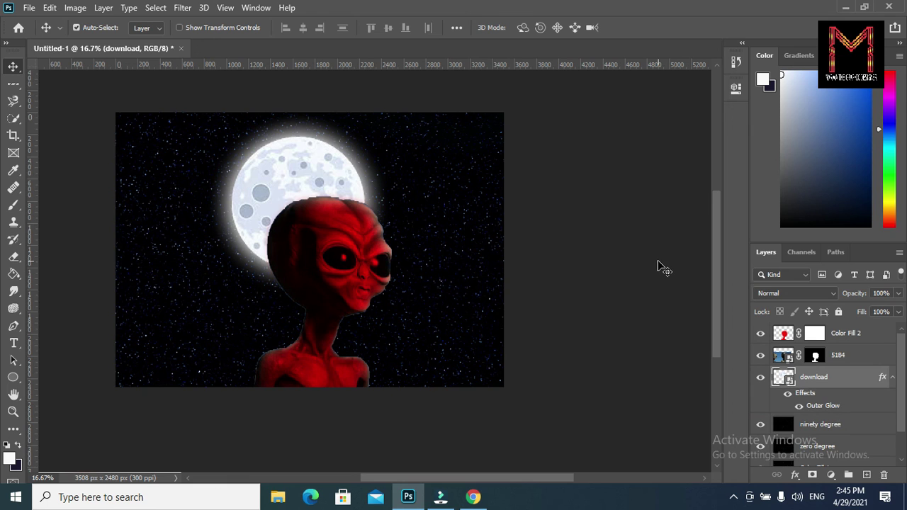